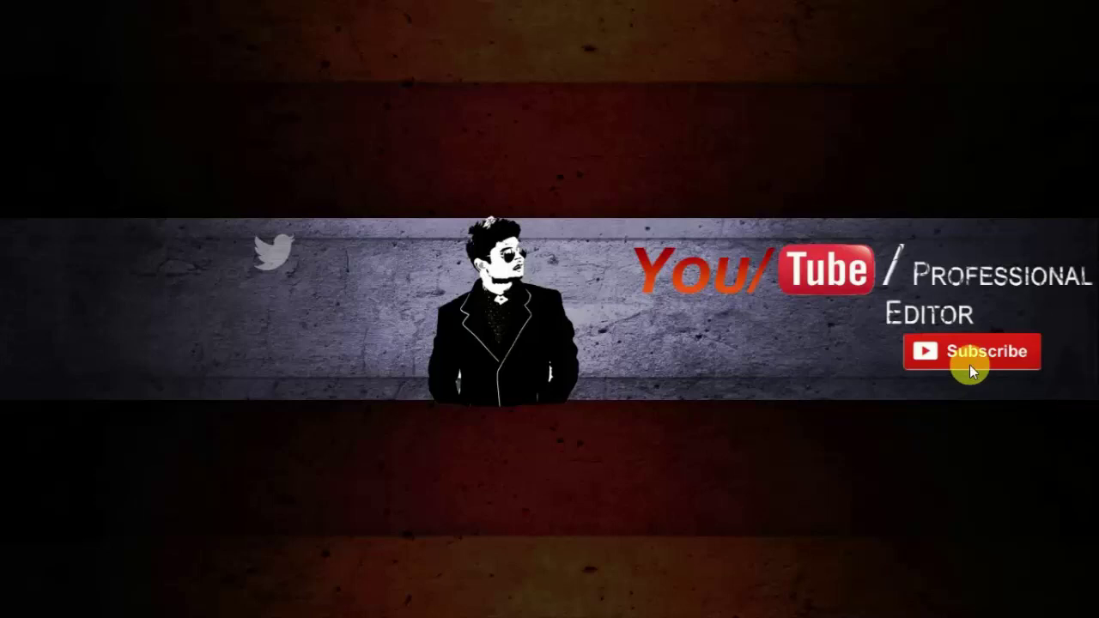
# - Advance past the intro photo to reach the empty Photoshop workspace
pyautogui.press('Right')
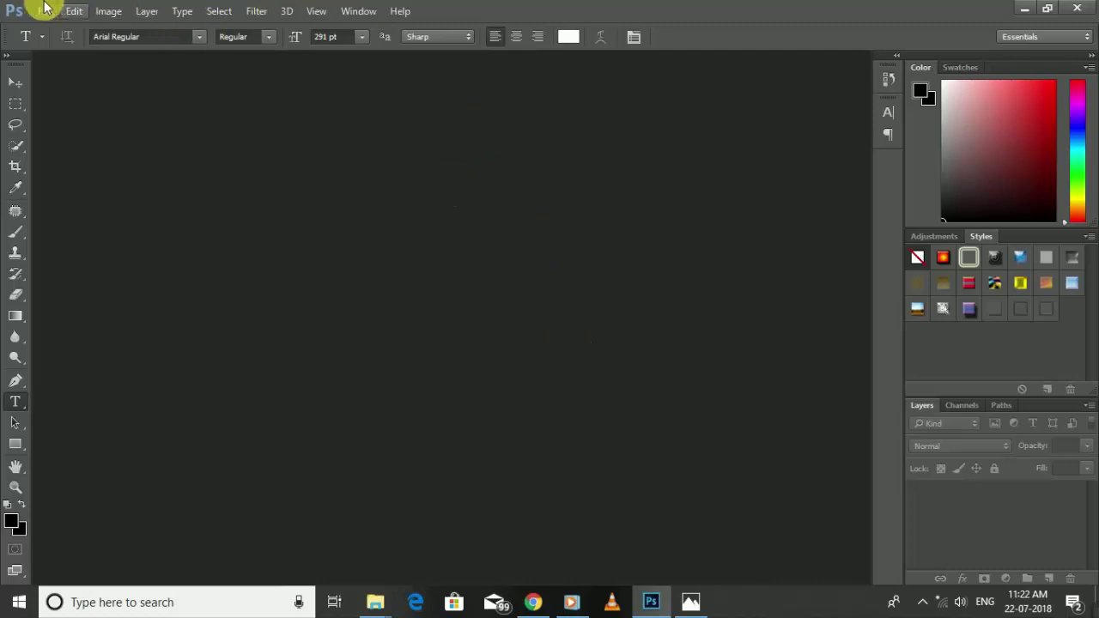
# - Open how-to-remove-pimples-from-face.png from youtubematerial and zoom to 200%
pyautogui.click(45, 11)
pyautogui.click(86, 44)
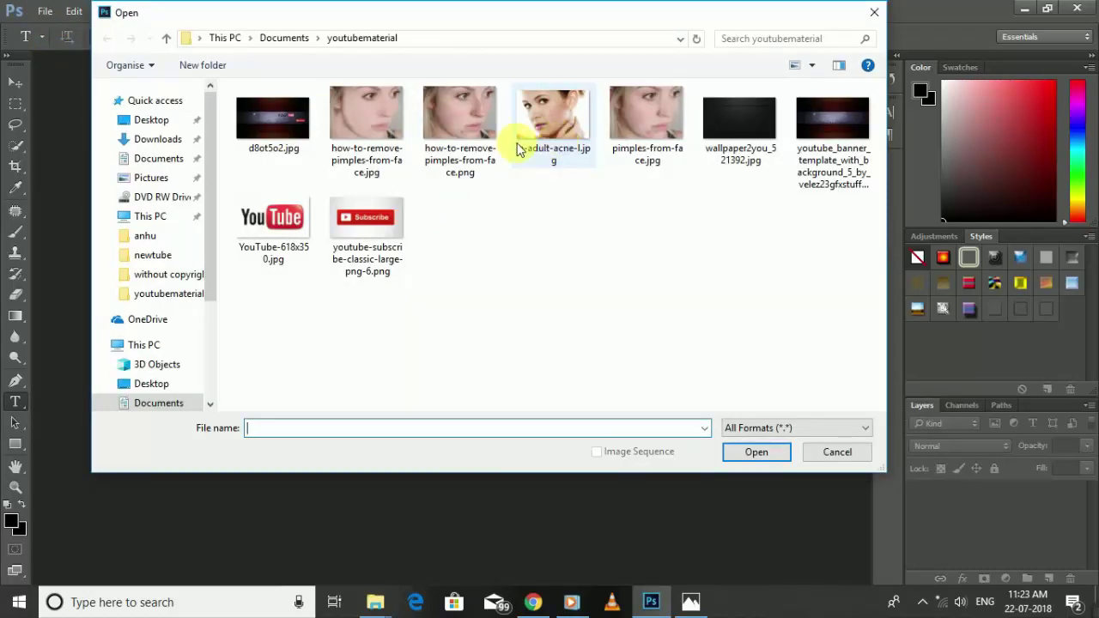
pyautogui.click(490, 169)
pyautogui.click(756, 455)
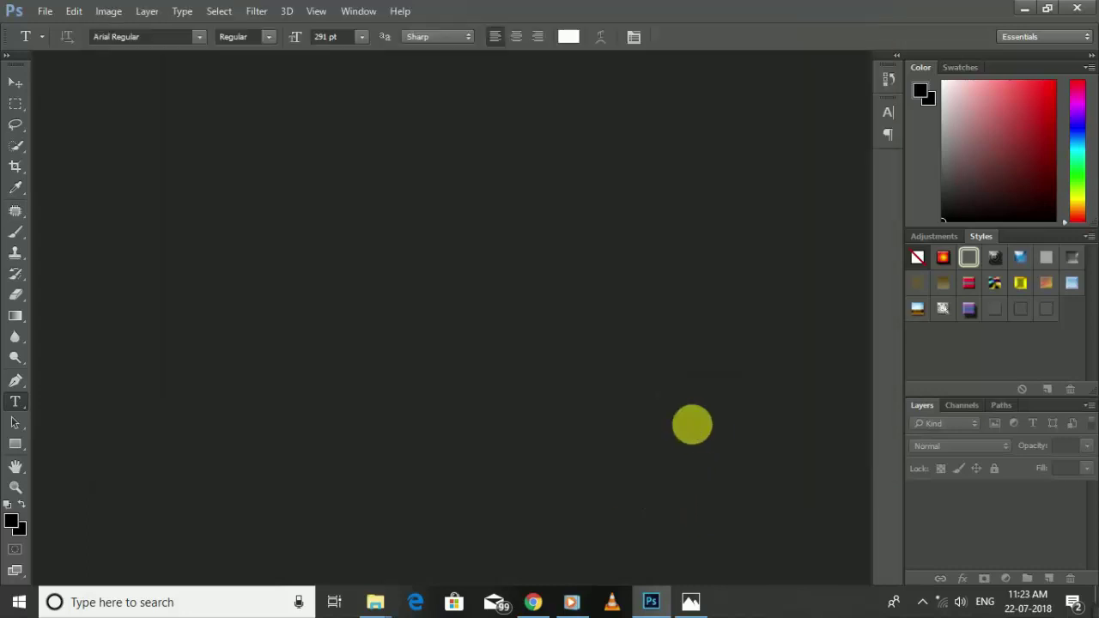
pyautogui.hotkey('ctrl', '+')
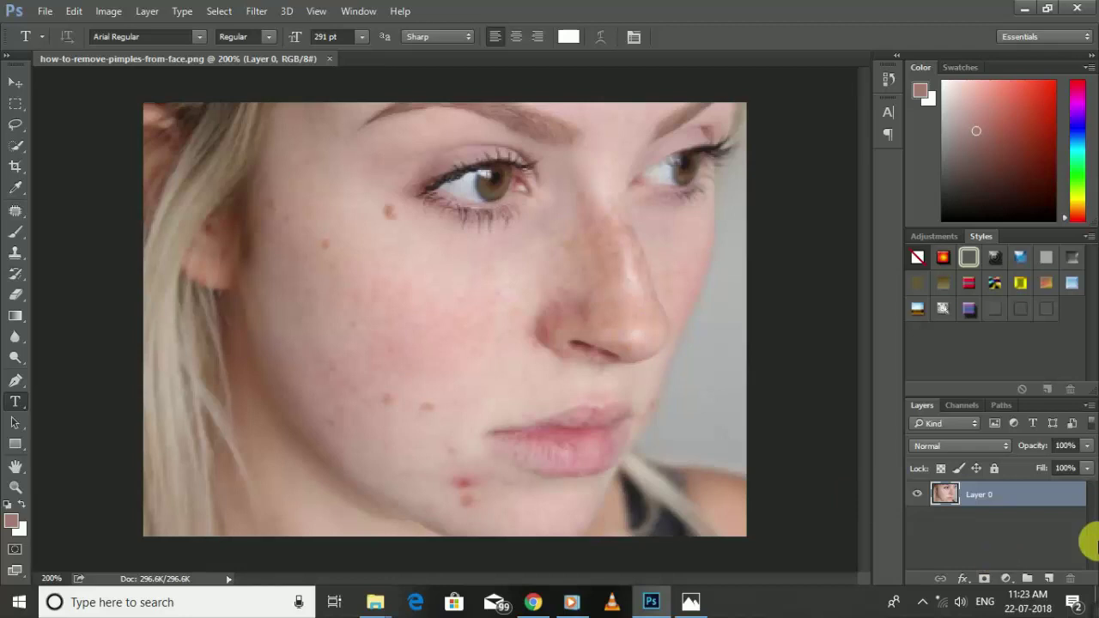
# - Duplicate Layer 0 from its context menu, keeping the name 'Layer 0 copy'
pyautogui.rightClick(992, 491)
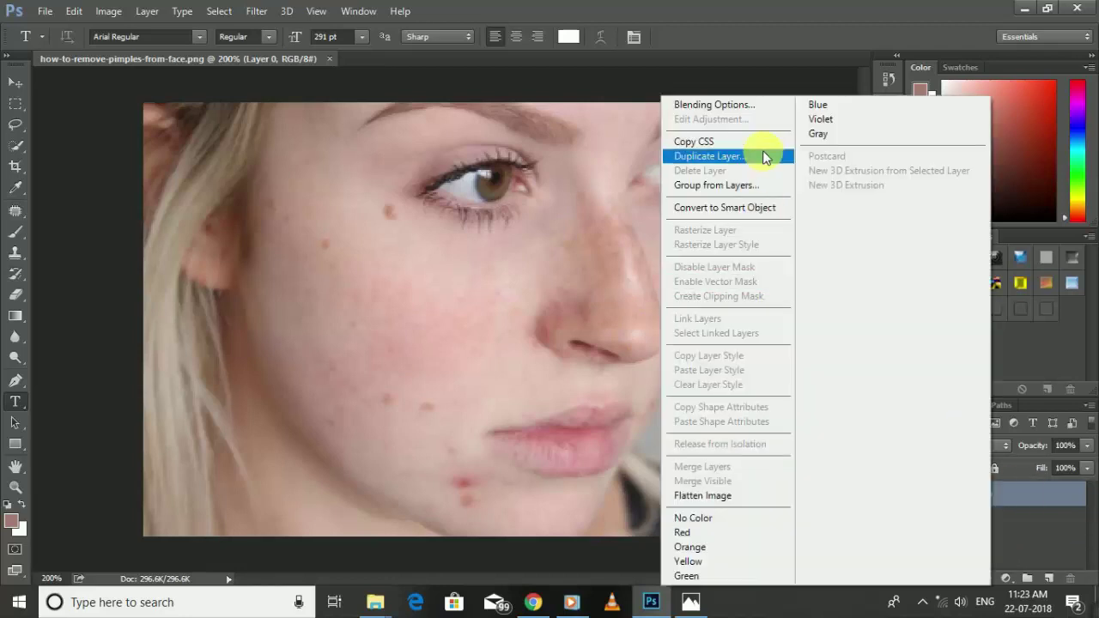
pyautogui.click(762, 153)
pyautogui.click(674, 188)
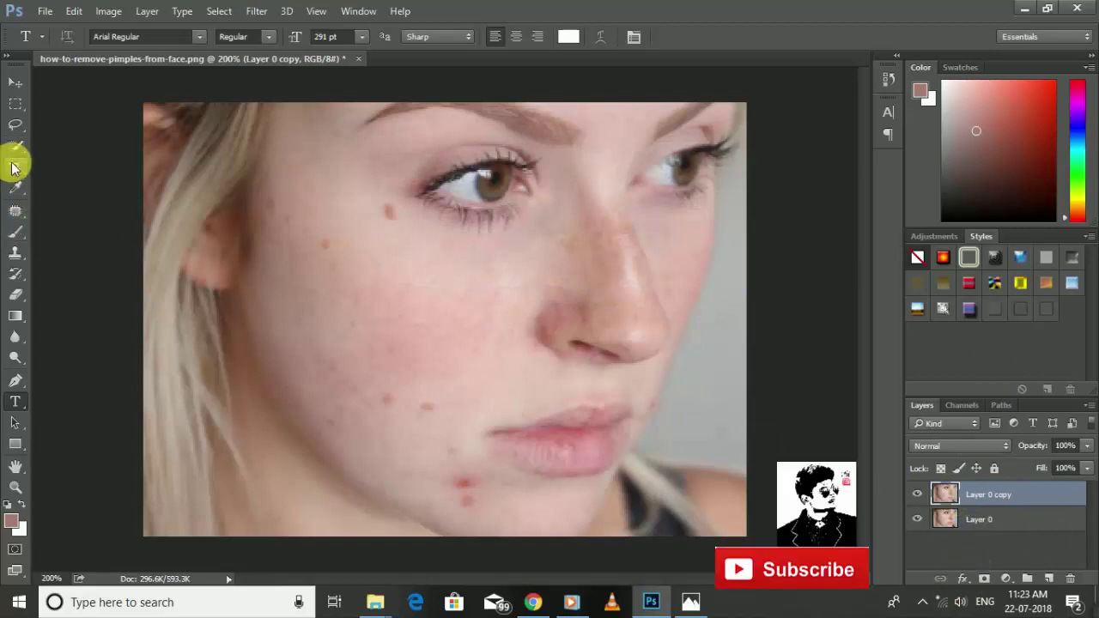
# - With the Patch tool at 400% zoom, heal the pimples beside the eye
pyautogui.click(17, 212)
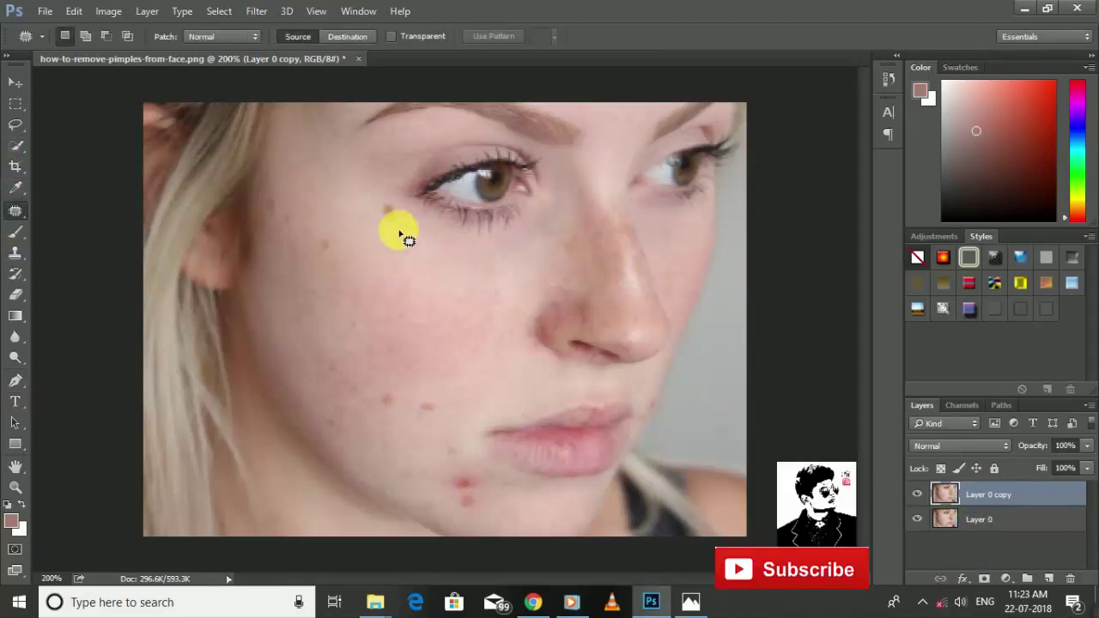
pyautogui.hotkey('ctrl', '+')
pyautogui.hotkey('ctrl', '+')
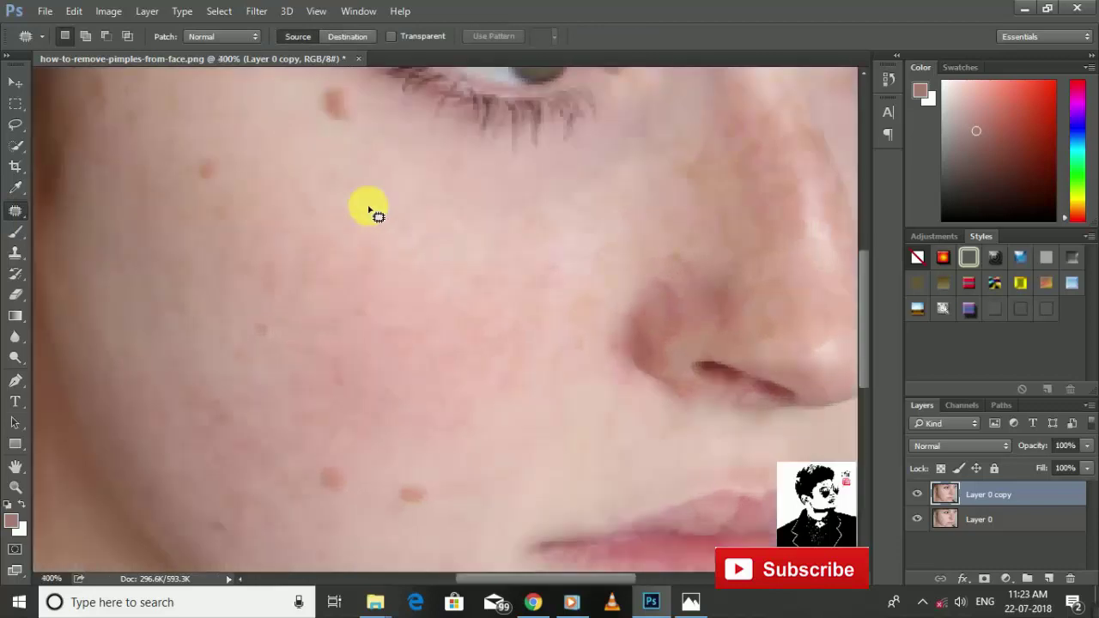
pyautogui.moveTo(337, 189); pyautogui.dragTo(358, 293)
pyautogui.moveTo(369, 186)
pyautogui.mouseDown()
pyautogui.moveTo(365, 235)
pyautogui.moveTo(419, 318)
pyautogui.mouseUp()
pyautogui.hotkey('ctrl', 'd')
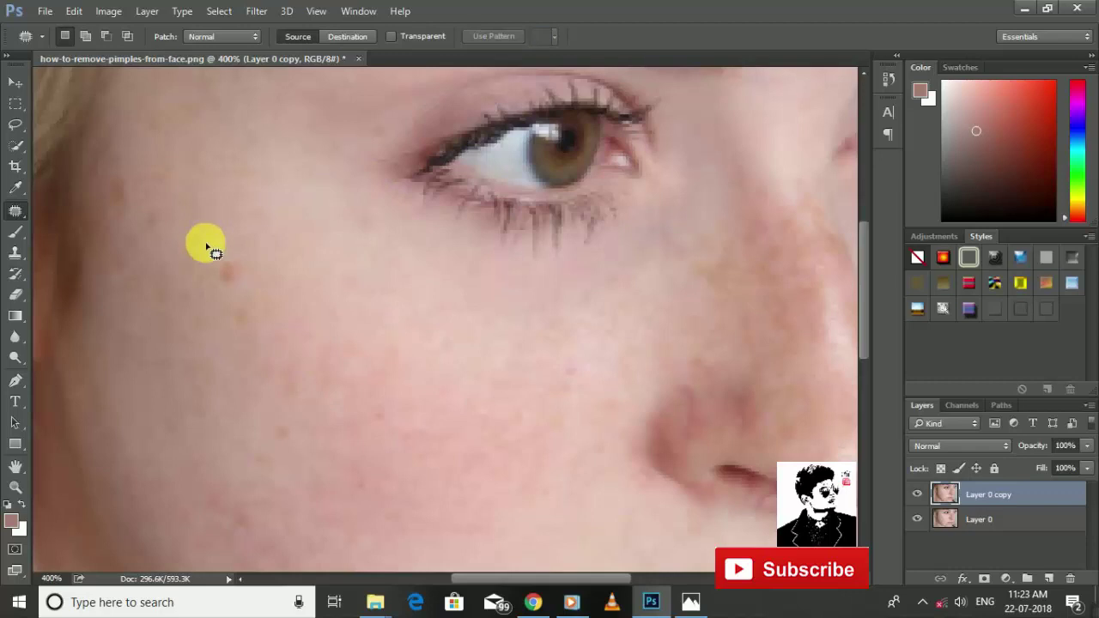
pyautogui.moveTo(206, 233)
pyautogui.mouseDown()
pyautogui.moveTo(242, 262)
pyautogui.moveTo(219, 234)
pyautogui.mouseUp()
pyautogui.moveTo(250, 288); pyautogui.dragTo(319, 350)
pyautogui.hotkey('ctrl', 'd')
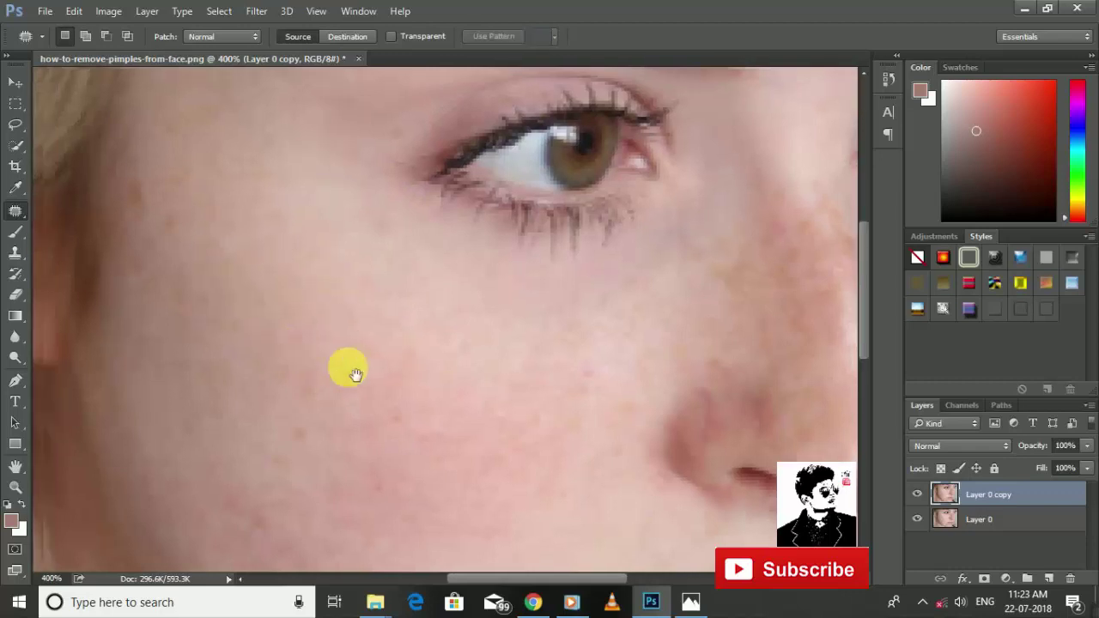
# - Patch the cheek spots, including the brown spot, with clean skin
pyautogui.hscroll(-3, 266, 223)
pyautogui.scroll(1, 266, 223)
pyautogui.moveTo(266, 224)
pyautogui.mouseDown()
pyautogui.moveTo(294, 265)
pyautogui.moveTo(454, 268)
pyautogui.mouseUp()
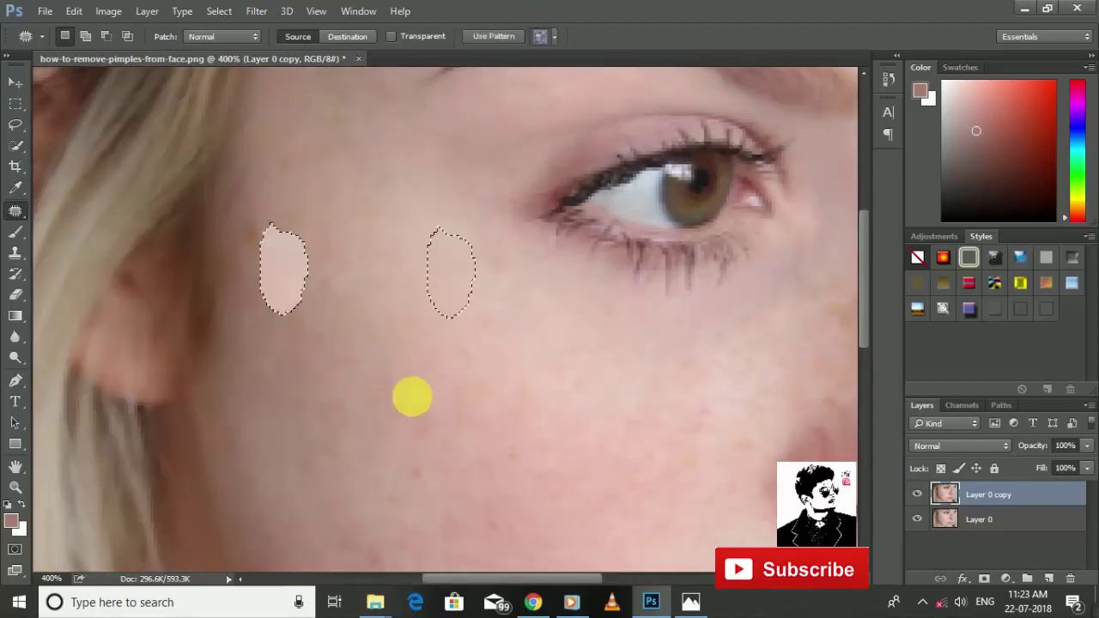
pyautogui.hotkey('ctrl', 'd')
pyautogui.scroll(-3, 384, 402)
pyautogui.moveTo(369, 313); pyautogui.dragTo(481, 331)
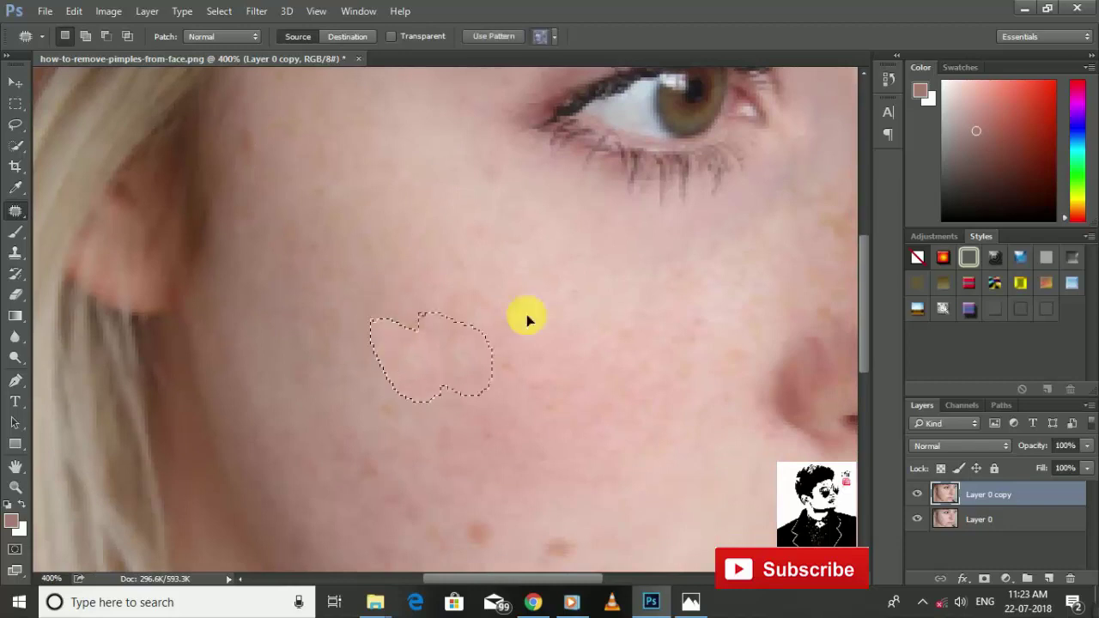
pyautogui.scroll(-3, 520, 449)
pyautogui.moveTo(369, 355); pyautogui.dragTo(400, 349)
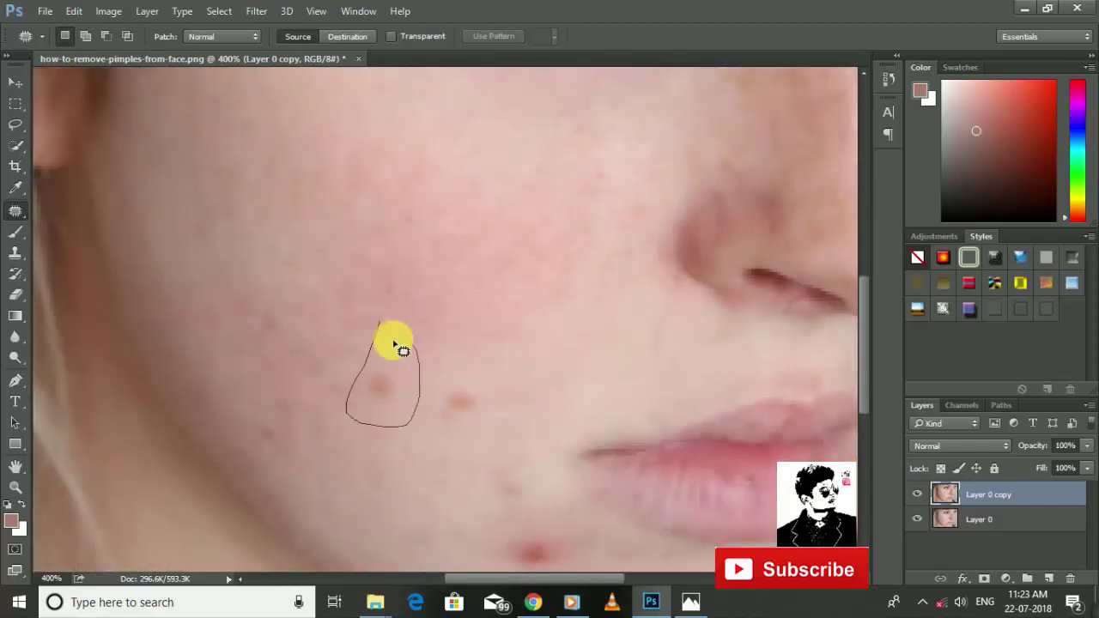
pyautogui.moveTo(402, 386); pyautogui.dragTo(447, 277)
pyautogui.hotkey('ctrl', 'd')
pyautogui.moveTo(459, 368)
pyautogui.mouseDown()
pyautogui.moveTo(454, 381)
pyautogui.moveTo(501, 369)
pyautogui.moveTo(490, 209)
pyautogui.mouseUp()
pyautogui.hotkey('ctrl', 'd')
# - Patch the red pimple and other blemishes on the chin below the lip
pyautogui.scroll(-3, 541, 470)
pyautogui.hotkey('ctrl', 'd')
pyautogui.scroll(-1, 466, 388)
pyautogui.moveTo(442, 314); pyautogui.dragTo(441, 312)
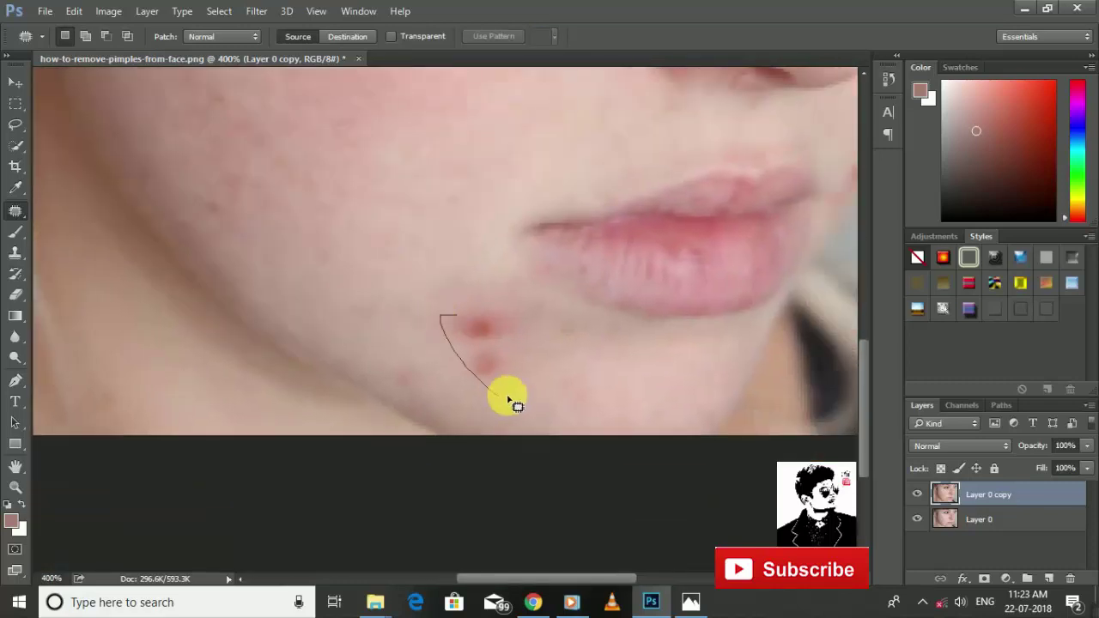
pyautogui.moveTo(494, 339)
pyautogui.mouseDown()
pyautogui.moveTo(474, 181)
pyautogui.moveTo(509, 162)
pyautogui.mouseUp()
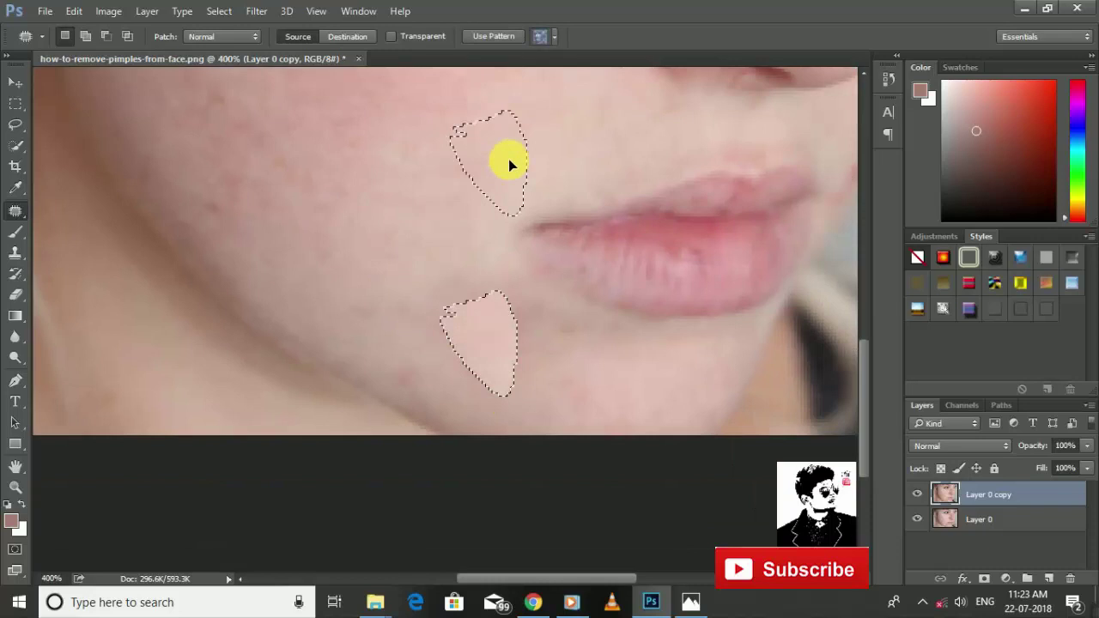
pyautogui.hotkey('ctrl', 'd')
pyautogui.moveTo(588, 357); pyautogui.dragTo(505, 292)
pyautogui.moveTo(447, 273)
pyautogui.mouseDown()
pyautogui.moveTo(473, 255)
pyautogui.moveTo(446, 274)
pyautogui.moveTo(275, 236)
pyautogui.moveTo(310, 244)
pyautogui.mouseUp()
pyautogui.hotkey('ctrl', 'd')
pyautogui.moveTo(303, 256); pyautogui.dragTo(386, 228)
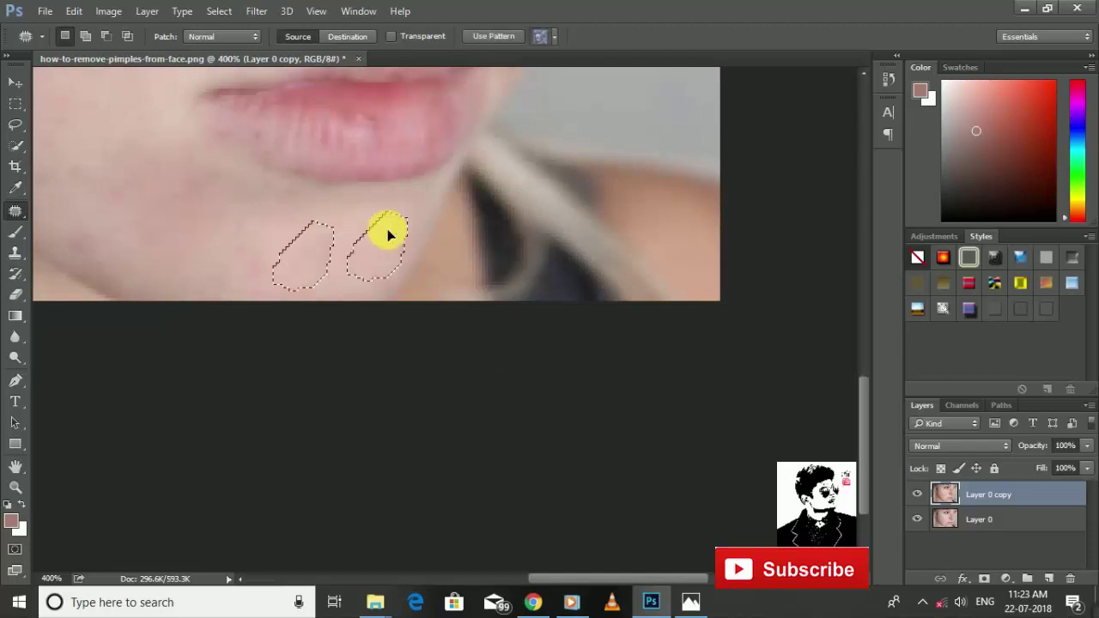
pyautogui.hotkey('ctrl', 'd')
pyautogui.moveTo(270, 152); pyautogui.dragTo(232, 354)
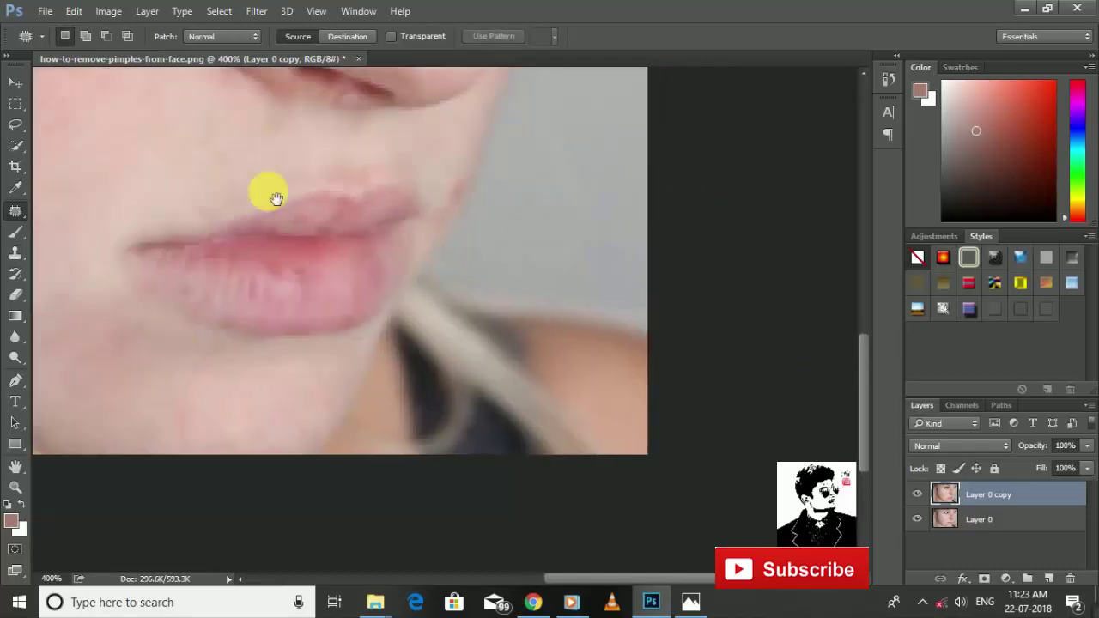
# - Patch the blemishes above the lip and near the jawline
pyautogui.scroll(3, 230, 354)
pyautogui.scroll(2, 220, 322)
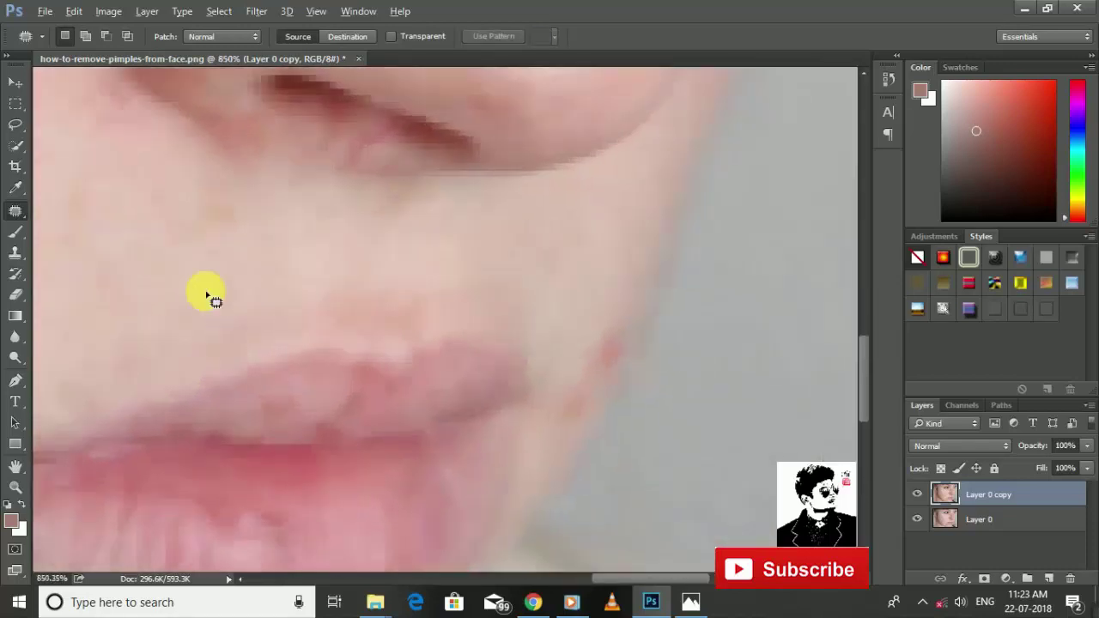
pyautogui.moveTo(215, 211); pyautogui.dragTo(217, 225)
pyautogui.moveTo(294, 255); pyautogui.dragTo(355, 289)
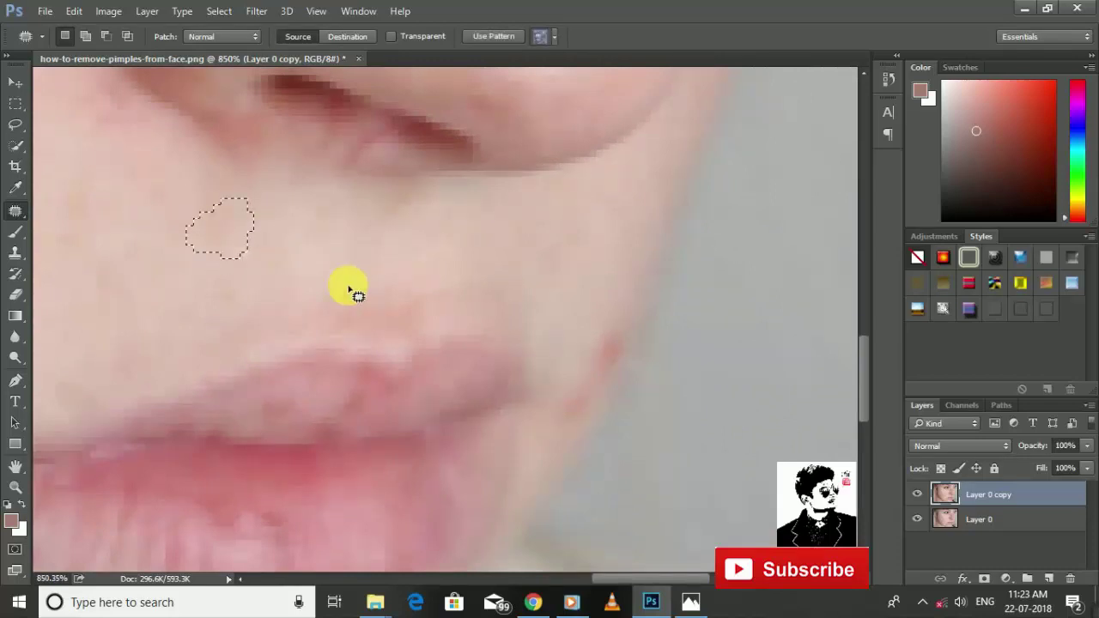
pyautogui.hotkey('ctrl', 'd')
pyautogui.moveTo(461, 280)
pyautogui.mouseDown()
pyautogui.moveTo(323, 314)
pyautogui.moveTo(349, 412)
pyautogui.mouseUp()
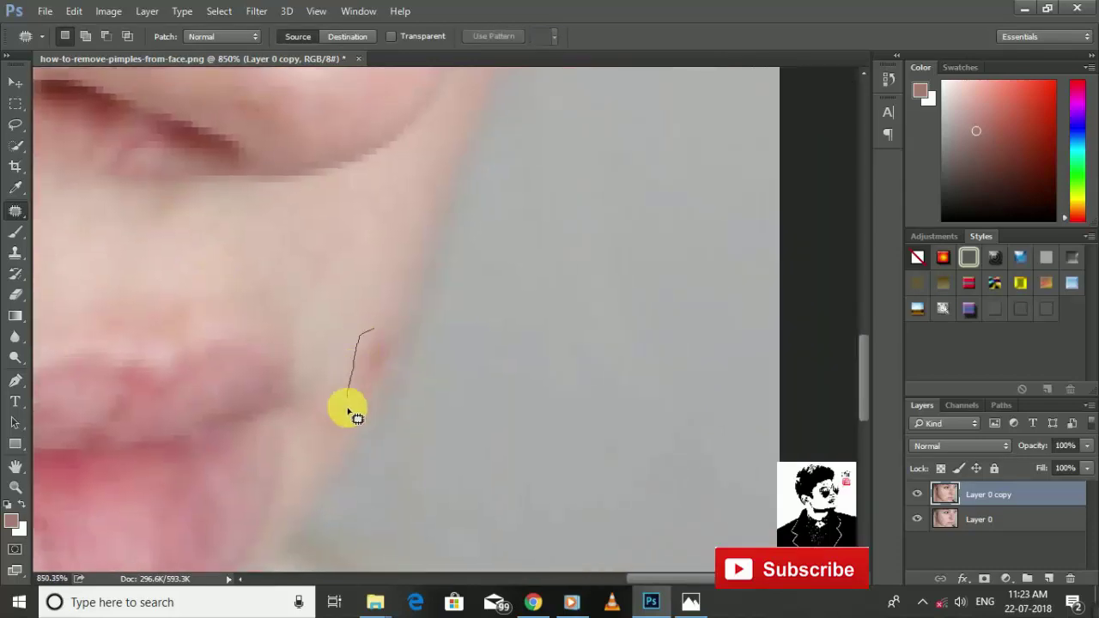
pyautogui.moveTo(395, 343)
pyautogui.mouseDown()
pyautogui.moveTo(373, 343)
pyautogui.moveTo(373, 235)
pyautogui.moveTo(352, 287)
pyautogui.moveTo(351, 344)
pyautogui.mouseUp()
pyautogui.hotkey('ctrl', 'd')
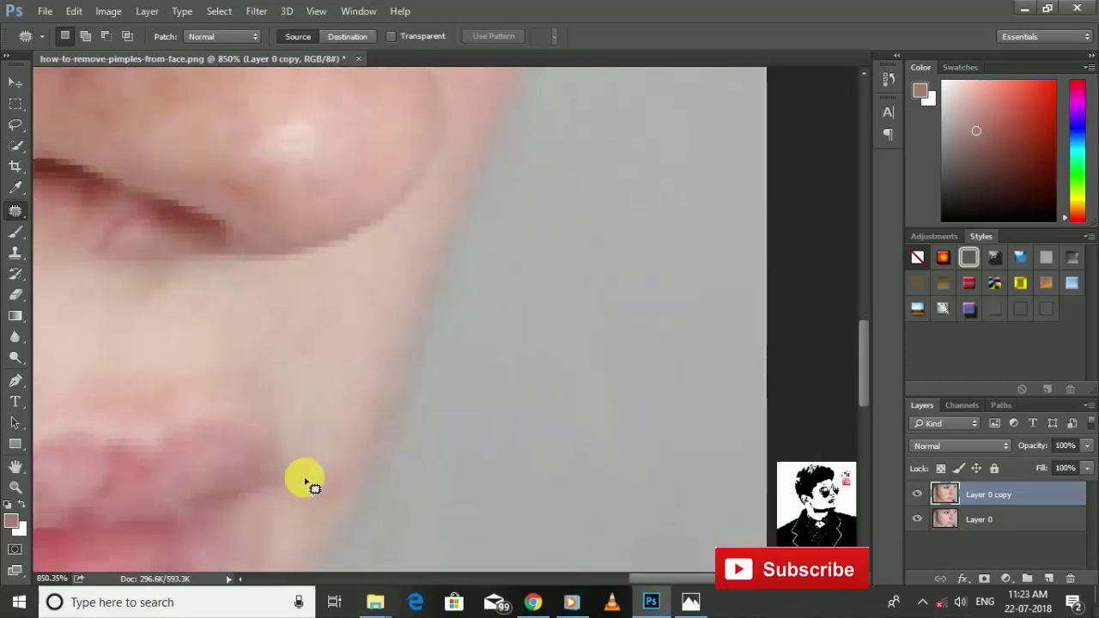
pyautogui.moveTo(313, 488)
pyautogui.mouseDown()
pyautogui.moveTo(336, 507)
pyautogui.moveTo(306, 463)
pyautogui.mouseUp()
pyautogui.moveTo(320, 488)
pyautogui.mouseDown()
pyautogui.moveTo(314, 422)
pyautogui.moveTo(270, 368)
pyautogui.moveTo(236, 467)
pyautogui.mouseUp()
pyautogui.hotkey('ctrl', 'd')
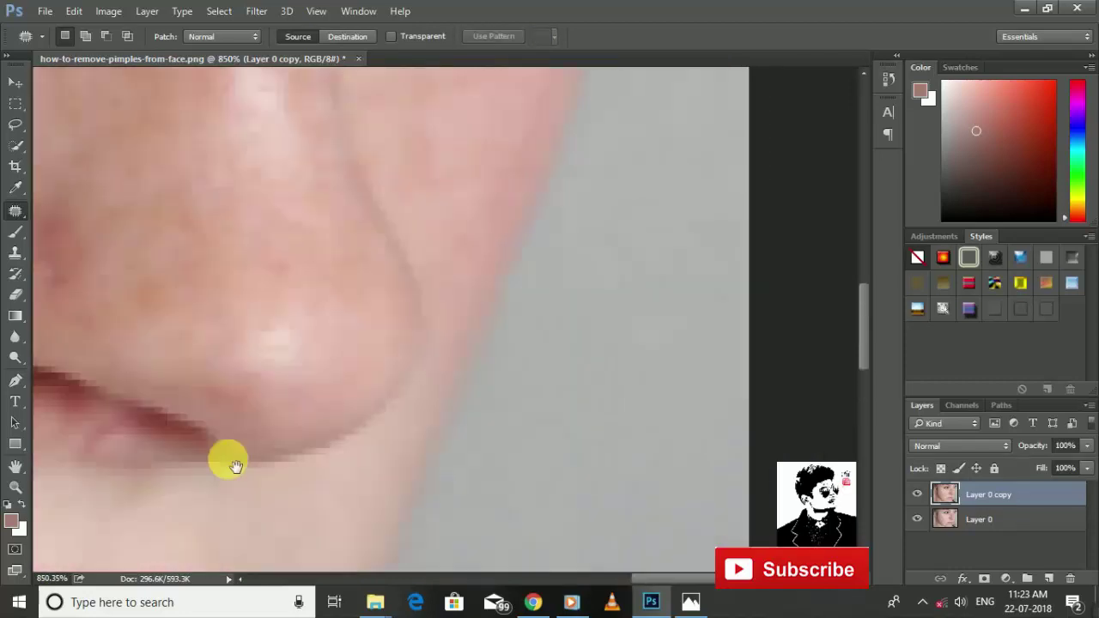
# - Heal the spots below the eye and the blemish at the nose tip
pyautogui.moveTo(249, 189)
pyautogui.mouseDown()
pyautogui.moveTo(263, 312)
pyautogui.moveTo(231, 351)
pyautogui.moveTo(297, 376)
pyautogui.moveTo(258, 364)
pyautogui.moveTo(350, 486)
pyautogui.mouseUp()
pyautogui.hotkey('ctrl', 'd')
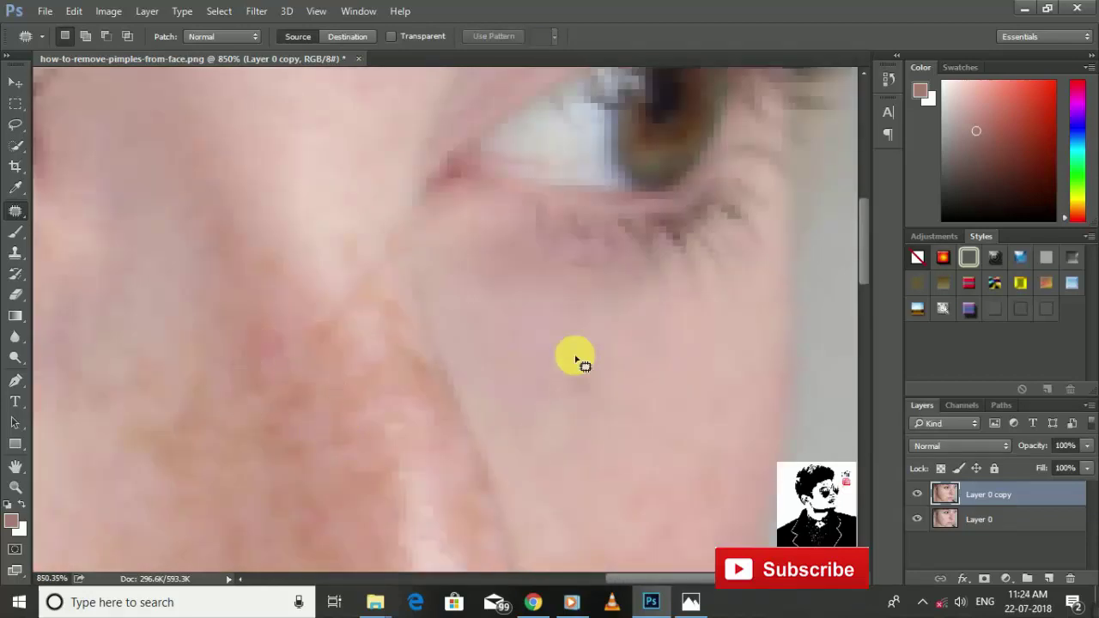
pyautogui.moveTo(577, 361); pyautogui.dragTo(622, 453)
pyautogui.hotkey('ctrl', 'd')
pyautogui.moveTo(663, 486)
pyautogui.mouseDown()
pyautogui.moveTo(530, 414)
pyautogui.moveTo(525, 396)
pyautogui.mouseUp()
pyautogui.hotkey('ctrl', 'd')
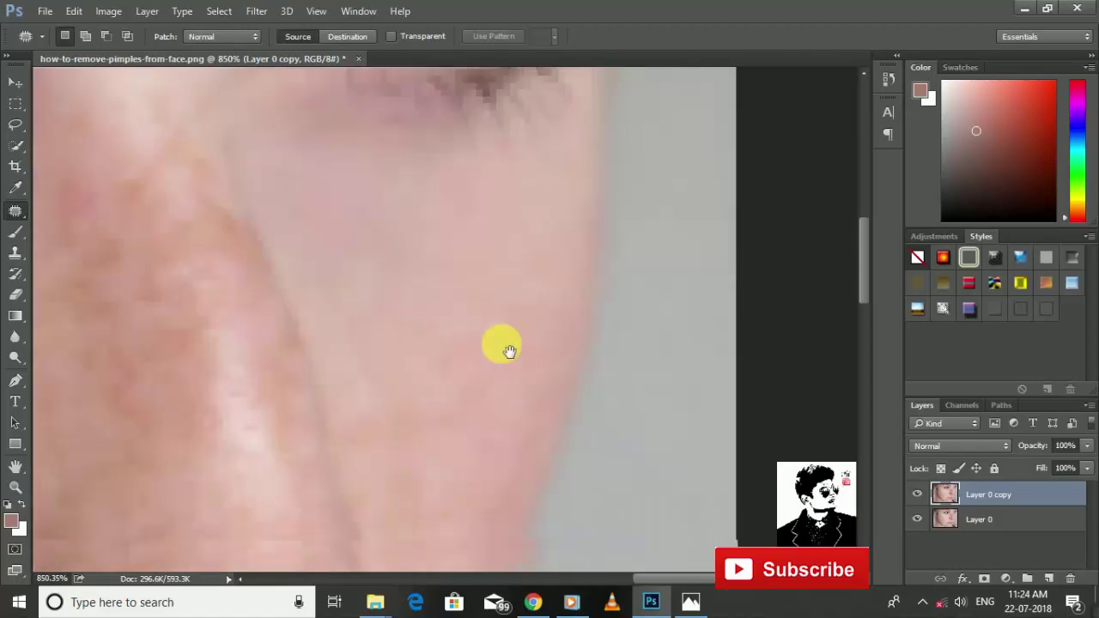
pyautogui.scroll(-5, 503, 349)
pyautogui.moveTo(301, 404); pyautogui.dragTo(369, 432)
pyautogui.moveTo(240, 335); pyautogui.dragTo(367, 441)
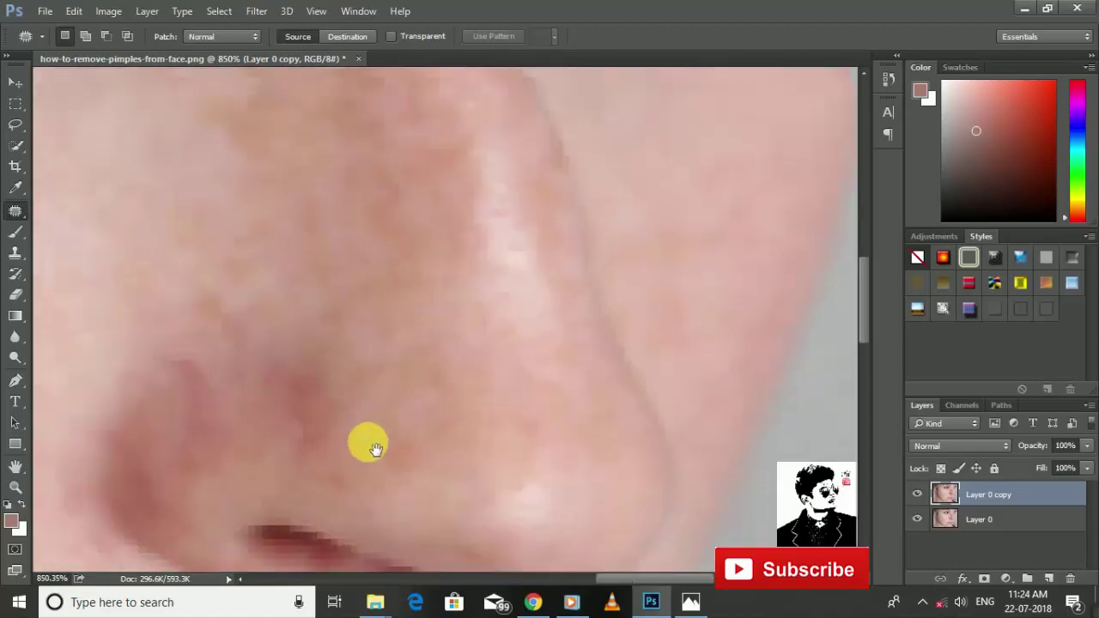
pyautogui.moveTo(183, 375); pyautogui.dragTo(185, 380)
pyautogui.moveTo(211, 431)
pyautogui.mouseDown()
pyautogui.moveTo(288, 403)
pyautogui.moveTo(257, 417)
pyautogui.mouseUp()
pyautogui.hotkey('ctrl', 'd')
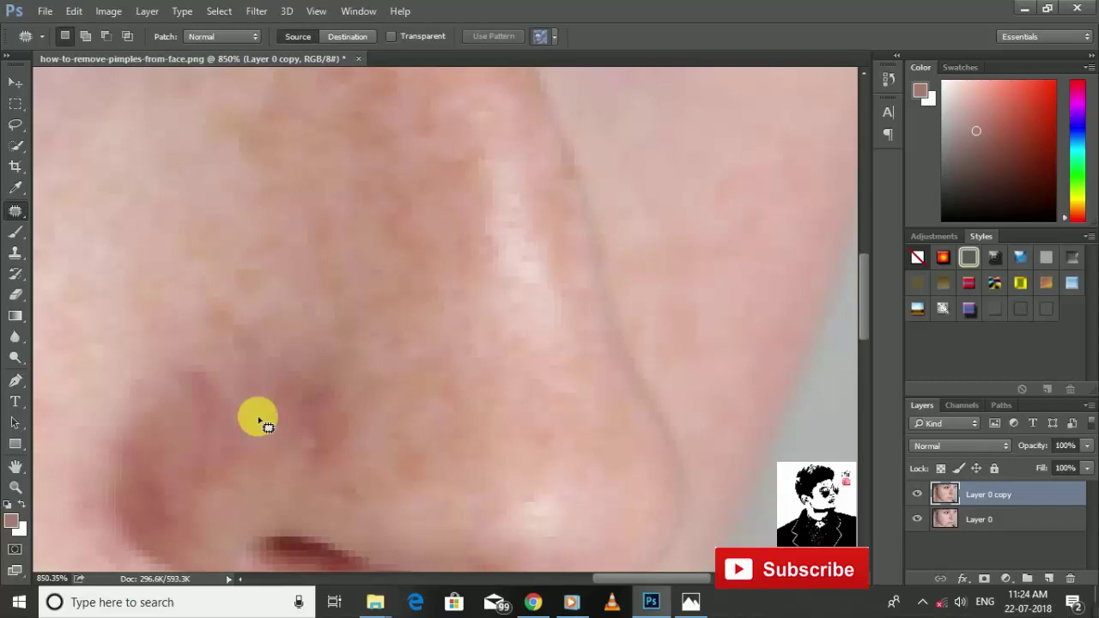
# - Cover the blemishes beside the eyebrow with clean skin and zoom back out
pyautogui.scroll(5, 209, 350)
pyautogui.scroll(5, 302, 412)
pyautogui.scroll(2, 424, 339)
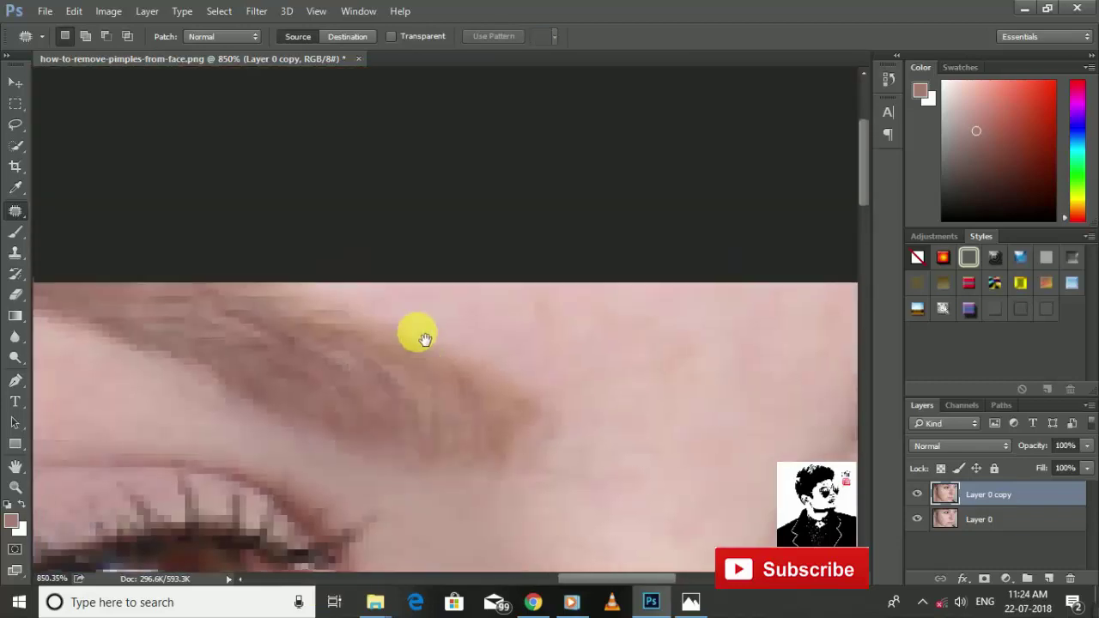
pyautogui.moveTo(635, 377); pyautogui.dragTo(698, 325)
pyautogui.moveTo(665, 366); pyautogui.dragTo(670, 464)
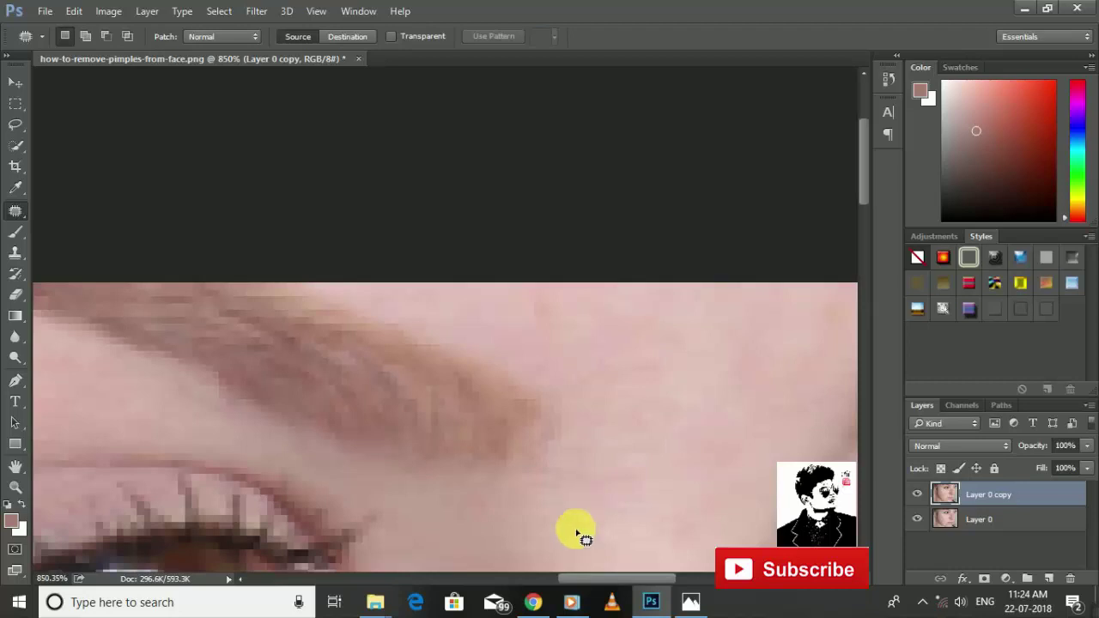
pyautogui.press('XF86AudioRaiseVolume')
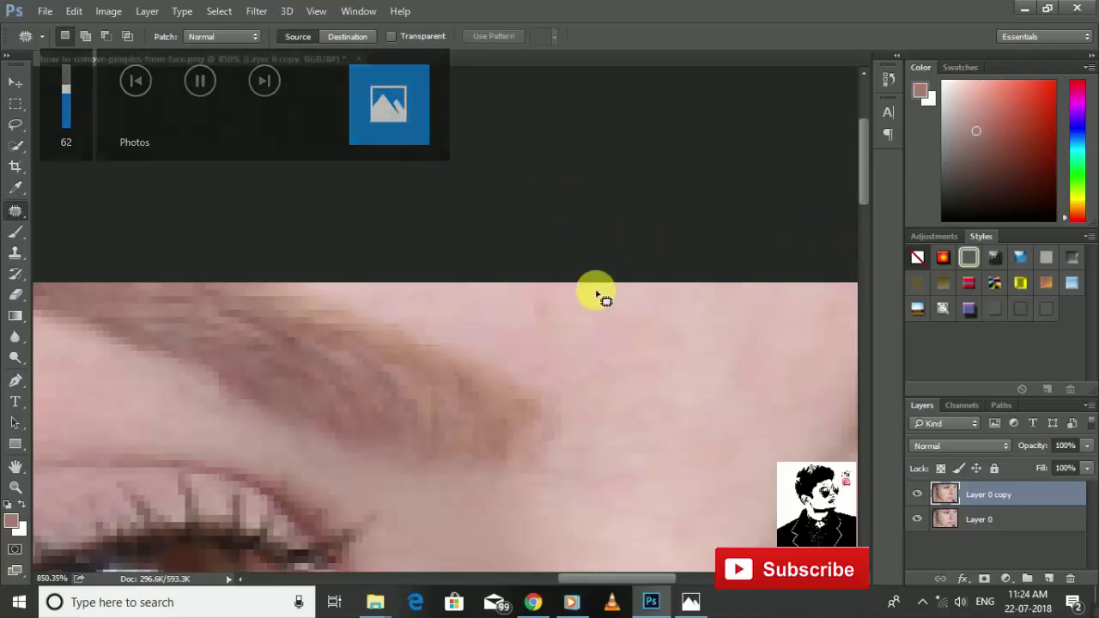
pyautogui.moveTo(864, 183); pyautogui.dragTo(839, 263)
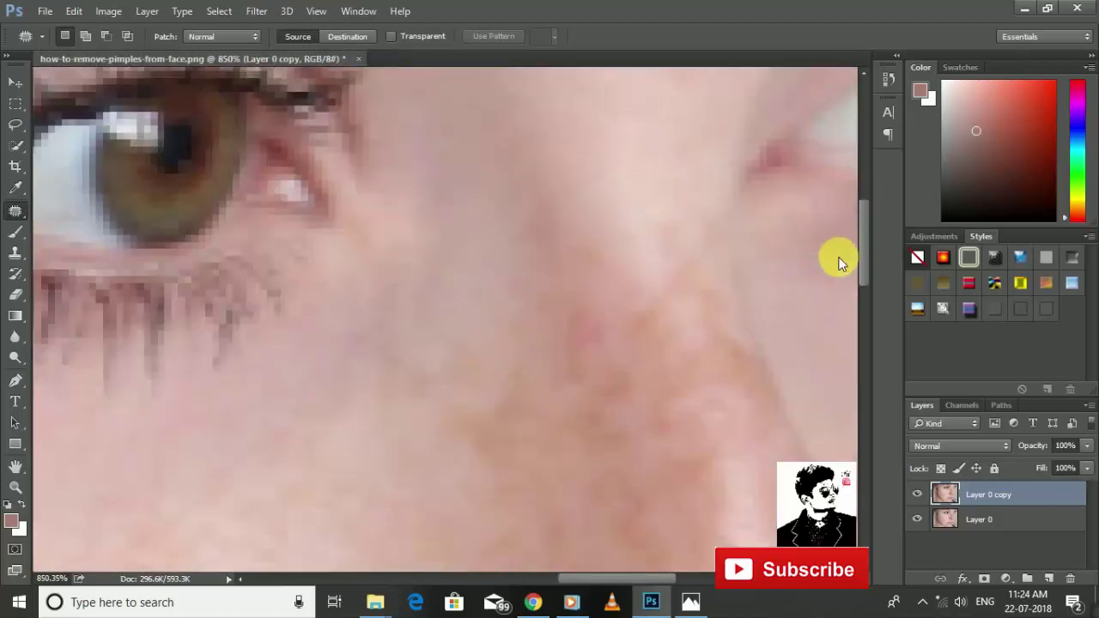
pyautogui.hotkey('ctrl', '-')
pyautogui.hotkey('ctrl', '-')
# - Add a layer mask to Layer 0 copy and set the foreground colour to a light pink skin tone
pyautogui.hotkey('ctrl', '-')
pyautogui.hotkey('ctrl', '-')
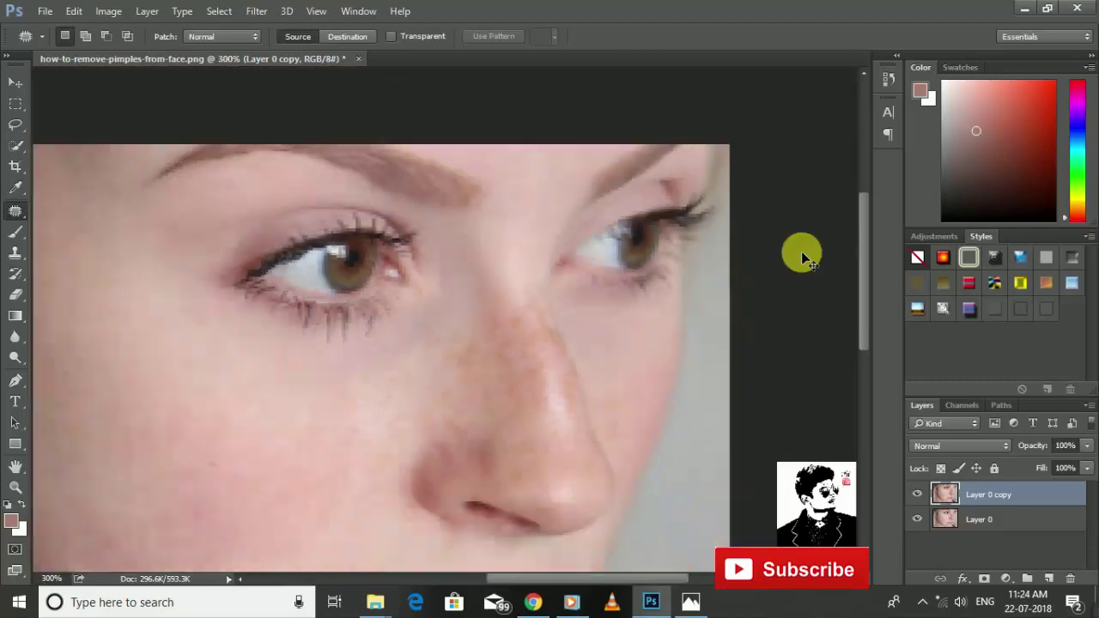
pyautogui.hotkey('ctrl', '-')
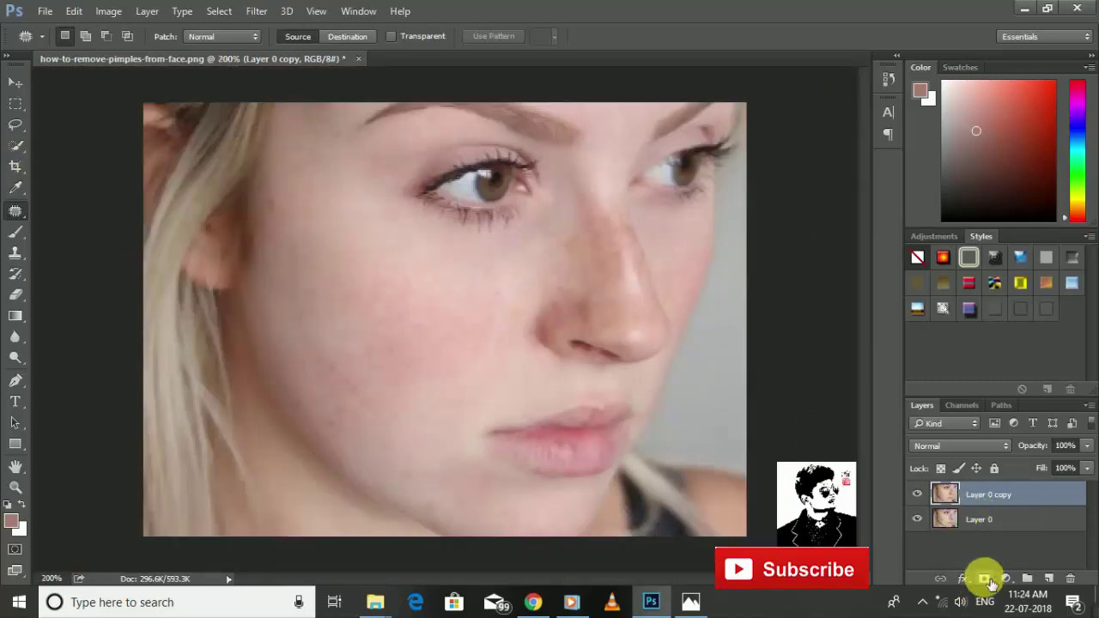
pyautogui.click(986, 579)
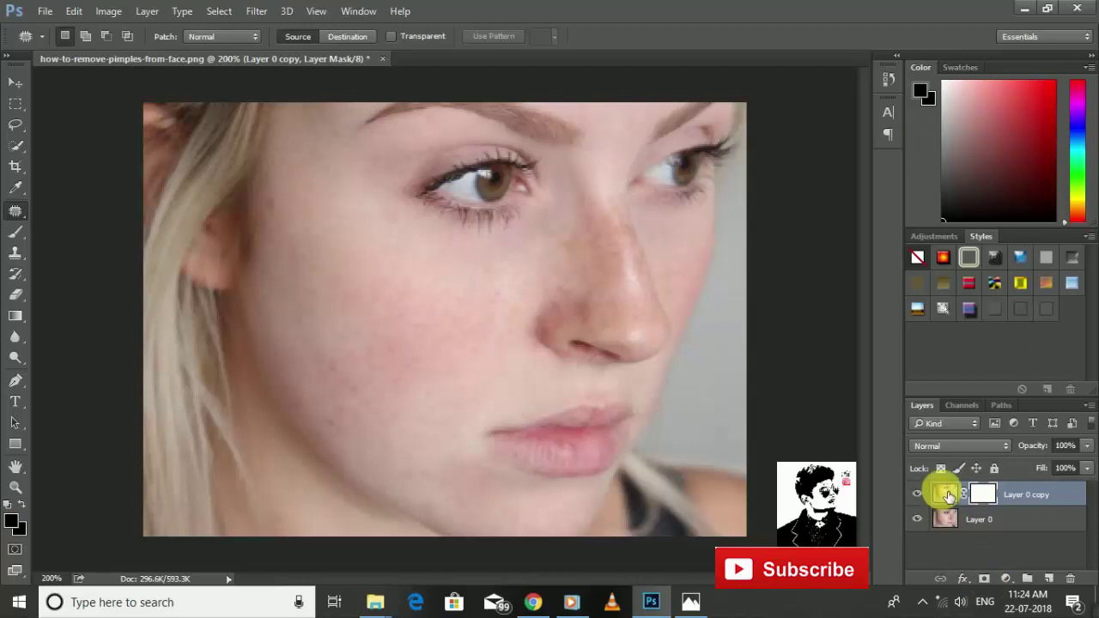
pyautogui.click(945, 493)
pyautogui.click(921, 96)
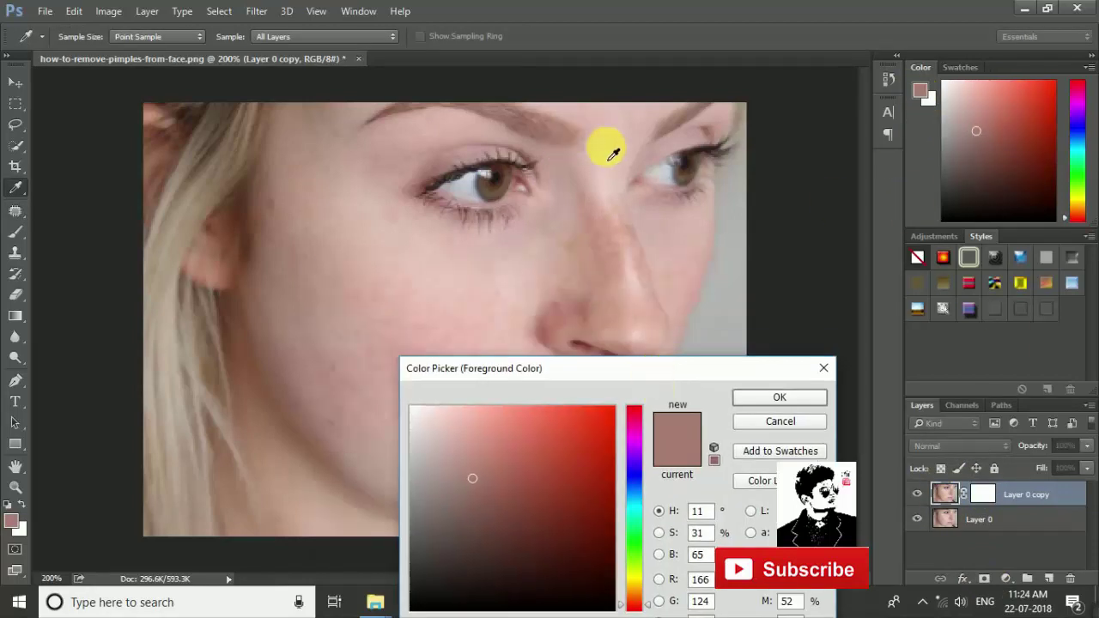
pyautogui.click(778, 398)
# - Set the Brush to 22% opacity and size 80, and paint beside the nose and cheek
pyautogui.press('j')
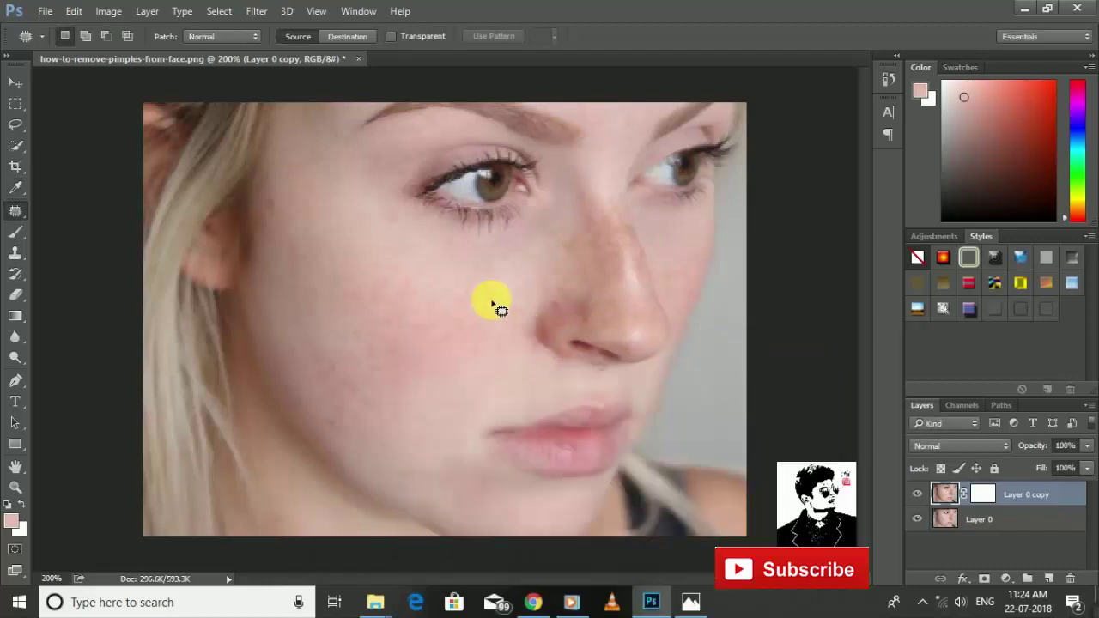
pyautogui.click(18, 234)
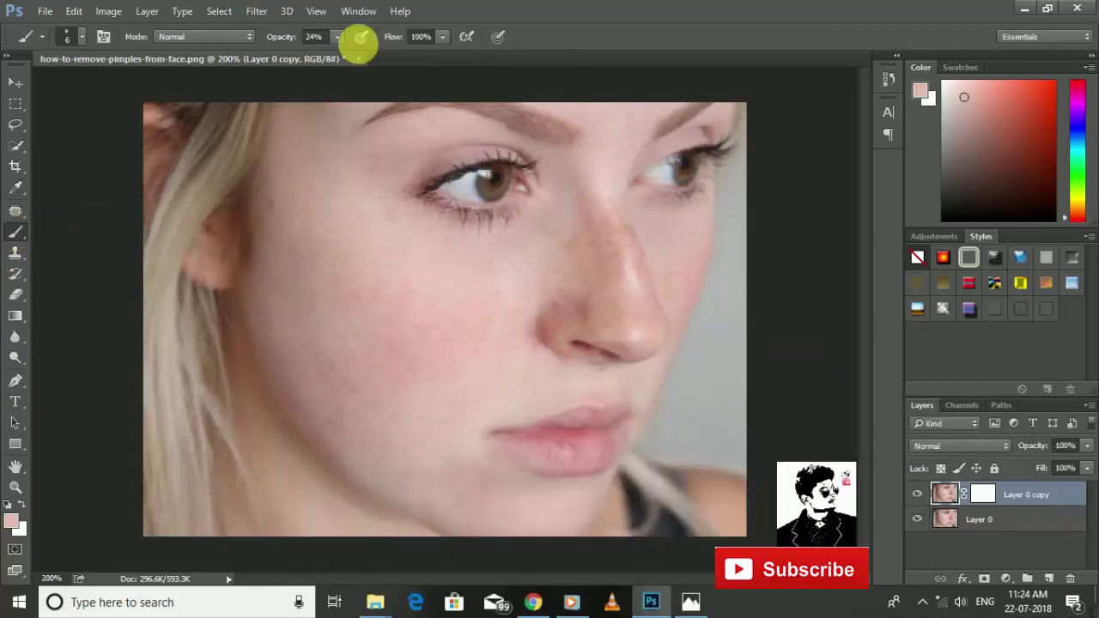
pyautogui.moveTo(340, 55); pyautogui.dragTo(336, 53)
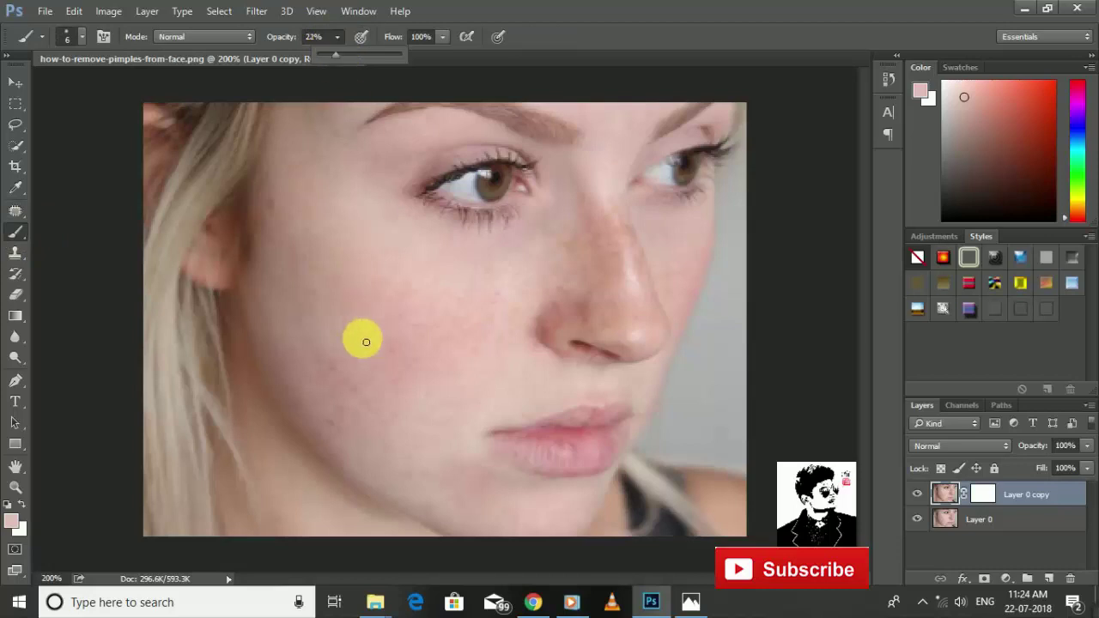
pyautogui.press(']')
pyautogui.press(']')
pyautogui.press(']')
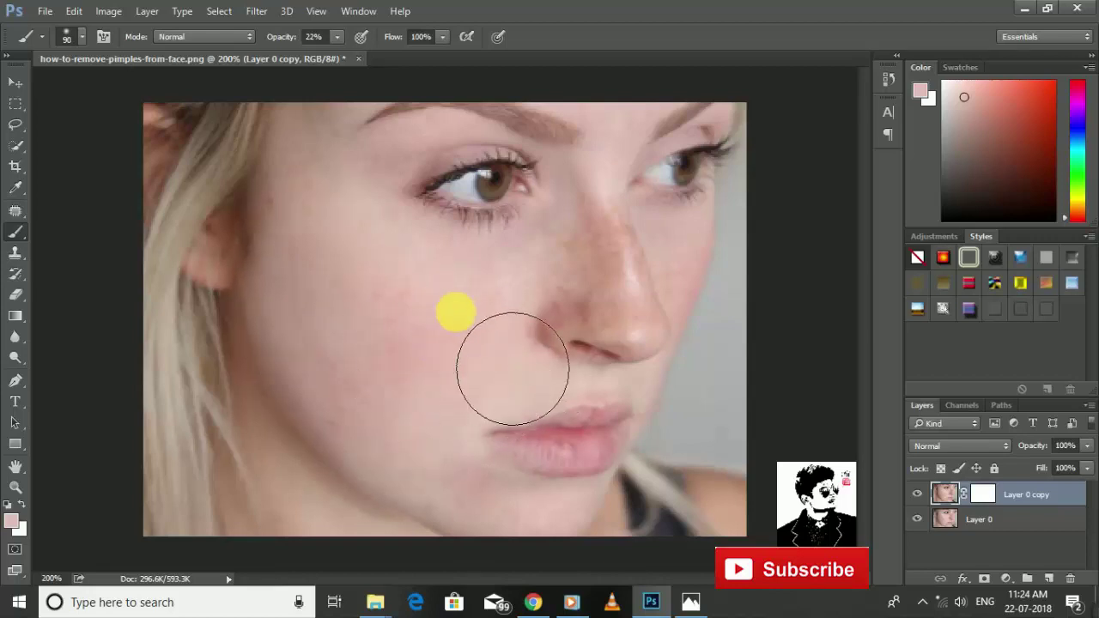
pyautogui.press('[')
pyautogui.press('[')
pyautogui.press('[')
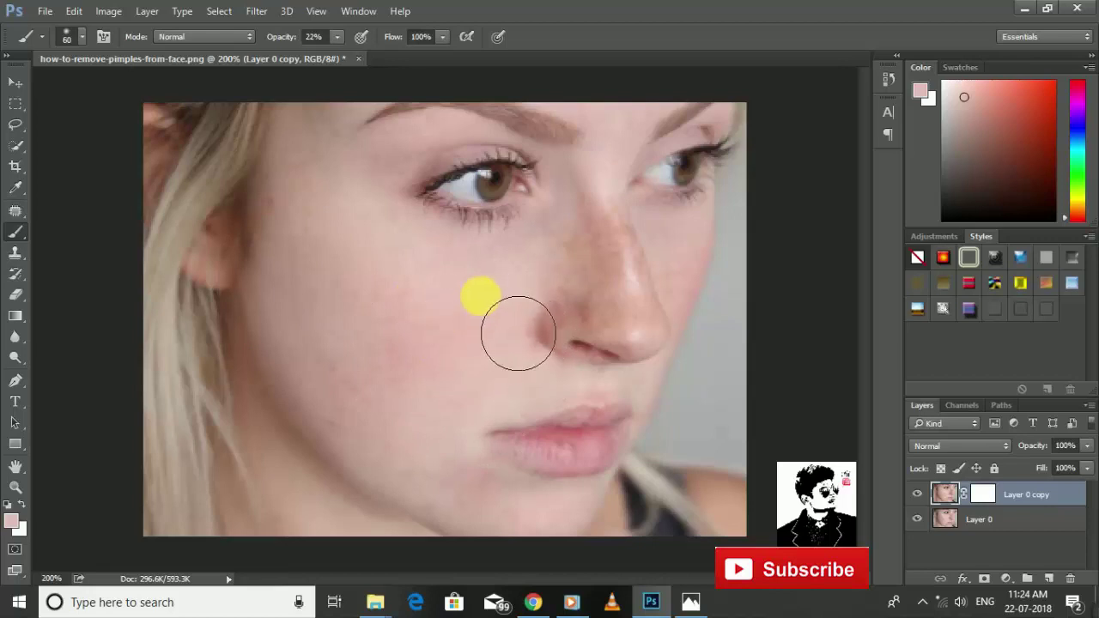
pyautogui.moveTo(518, 333)
pyautogui.mouseDown()
pyautogui.moveTo(396, 385)
pyautogui.moveTo(362, 379)
pyautogui.moveTo(390, 409)
pyautogui.moveTo(355, 358)
pyautogui.moveTo(415, 378)
pyautogui.moveTo(428, 298)
pyautogui.moveTo(400, 266)
pyautogui.moveTo(352, 250)
pyautogui.moveTo(341, 309)
pyautogui.moveTo(305, 362)
pyautogui.moveTo(388, 461)
pyautogui.moveTo(452, 344)
pyautogui.moveTo(527, 358)
pyautogui.moveTo(473, 458)
pyautogui.mouseUp()
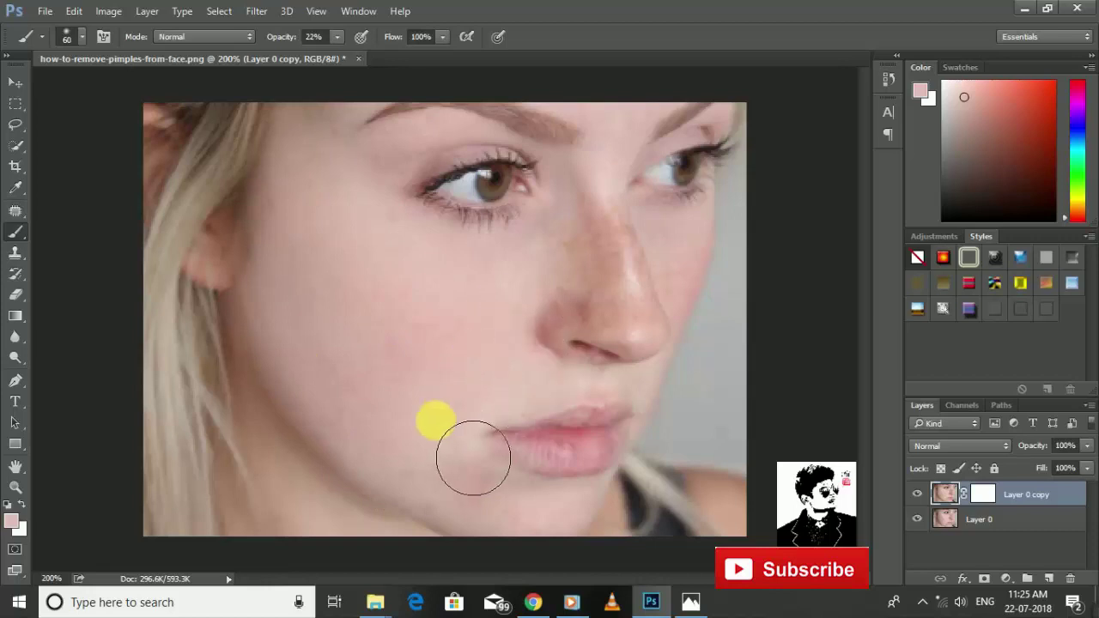
# - Smooth the cheek, chin, upper lip and lip corner with soft pink strokes
pyautogui.moveTo(442, 283); pyautogui.dragTo(442, 382)
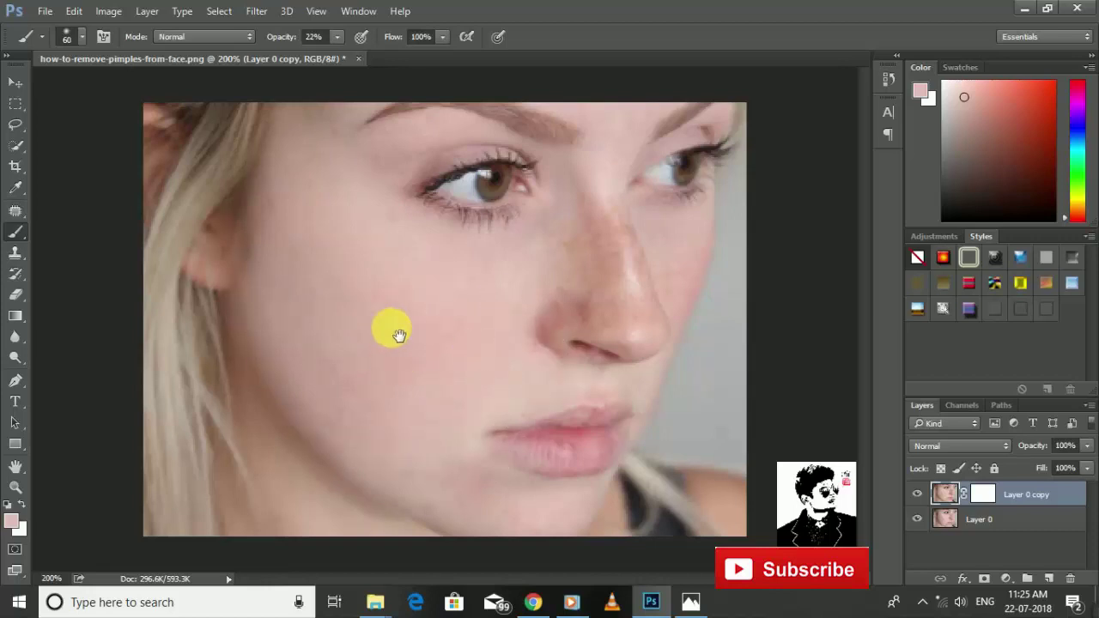
pyautogui.moveTo(388, 326)
pyautogui.mouseDown()
pyautogui.moveTo(359, 516)
pyautogui.moveTo(297, 515)
pyautogui.moveTo(472, 510)
pyautogui.moveTo(583, 563)
pyautogui.moveTo(480, 467)
pyautogui.mouseUp()
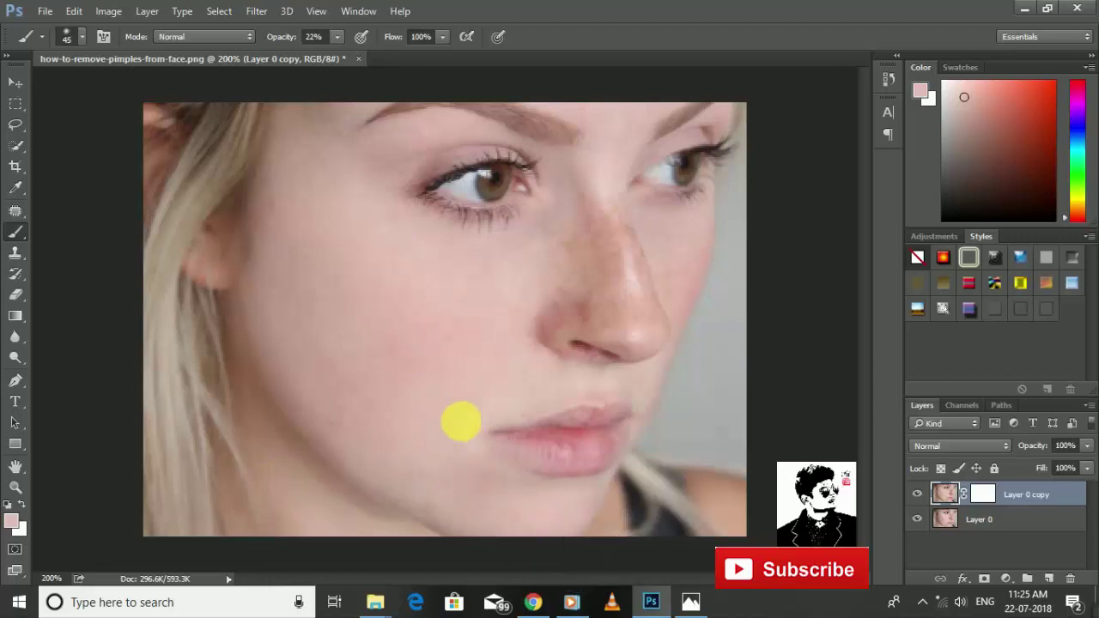
pyautogui.moveTo(461, 422); pyautogui.dragTo(630, 405)
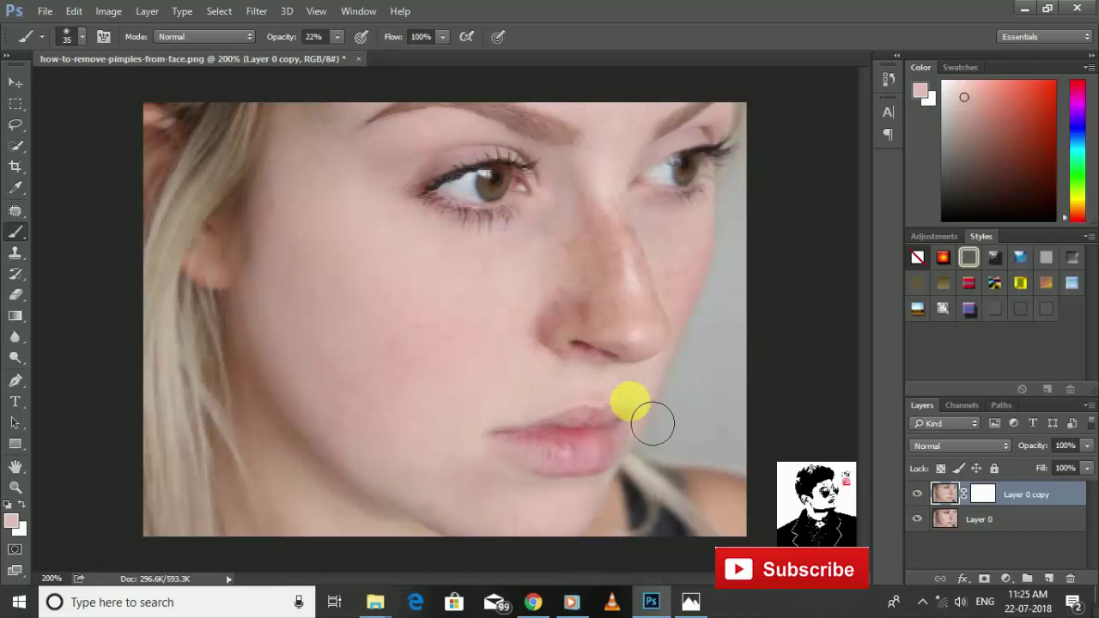
pyautogui.scroll(5, 653, 424)
pyautogui.moveTo(675, 421); pyautogui.dragTo(595, 305)
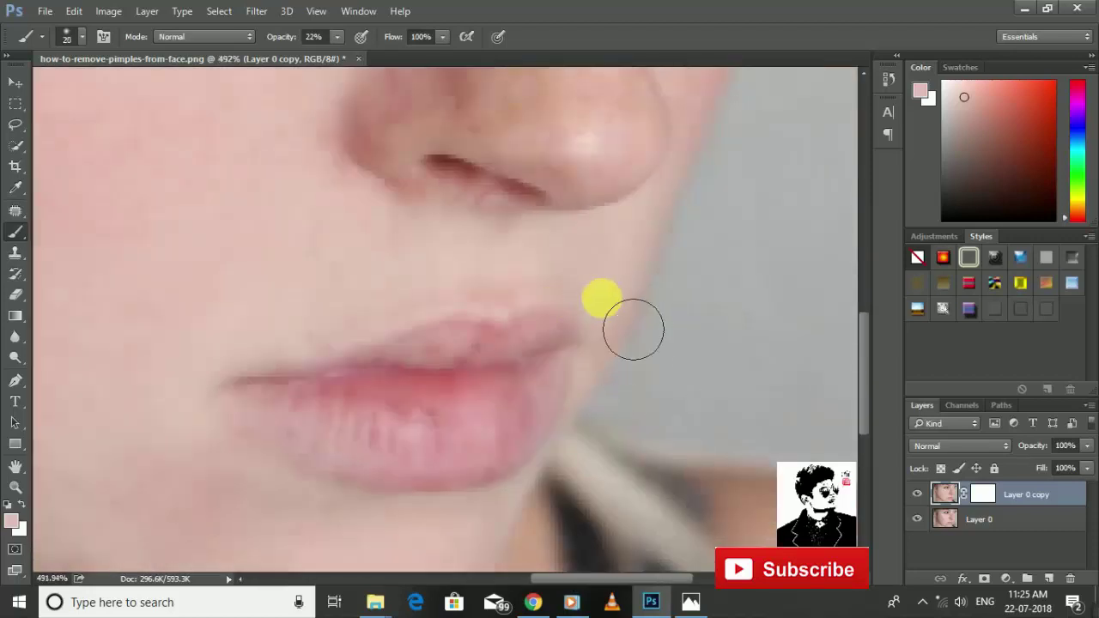
pyautogui.moveTo(629, 362)
pyautogui.mouseDown()
pyautogui.moveTo(596, 441)
pyautogui.moveTo(476, 558)
pyautogui.moveTo(373, 535)
pyautogui.moveTo(265, 483)
pyautogui.moveTo(332, 264)
pyautogui.moveTo(321, 470)
pyautogui.moveTo(383, 446)
pyautogui.moveTo(552, 467)
pyautogui.moveTo(433, 434)
pyautogui.mouseUp()
pyautogui.scroll(3, 392, 439)
pyautogui.moveTo(383, 385)
pyautogui.mouseDown()
pyautogui.moveTo(393, 355)
pyautogui.moveTo(581, 392)
pyautogui.moveTo(503, 432)
pyautogui.moveTo(492, 407)
pyautogui.mouseUp()
# - Soften the nose bridge, nose tip and skin from the brow down the nose
pyautogui.scroll(-2, 493, 407)
pyautogui.scroll(-2, 491, 405)
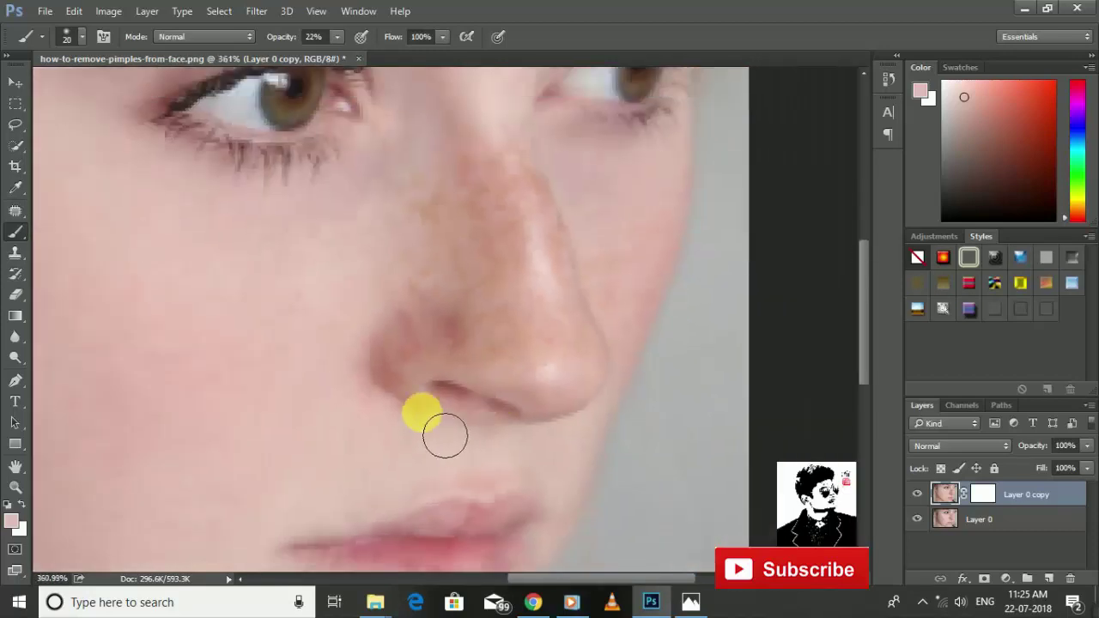
pyautogui.moveTo(415, 395)
pyautogui.mouseDown()
pyautogui.moveTo(429, 297)
pyautogui.moveTo(398, 319)
pyautogui.moveTo(469, 221)
pyautogui.moveTo(510, 205)
pyautogui.moveTo(557, 274)
pyautogui.moveTo(537, 319)
pyautogui.mouseUp()
pyautogui.scroll(-3, 510, 288)
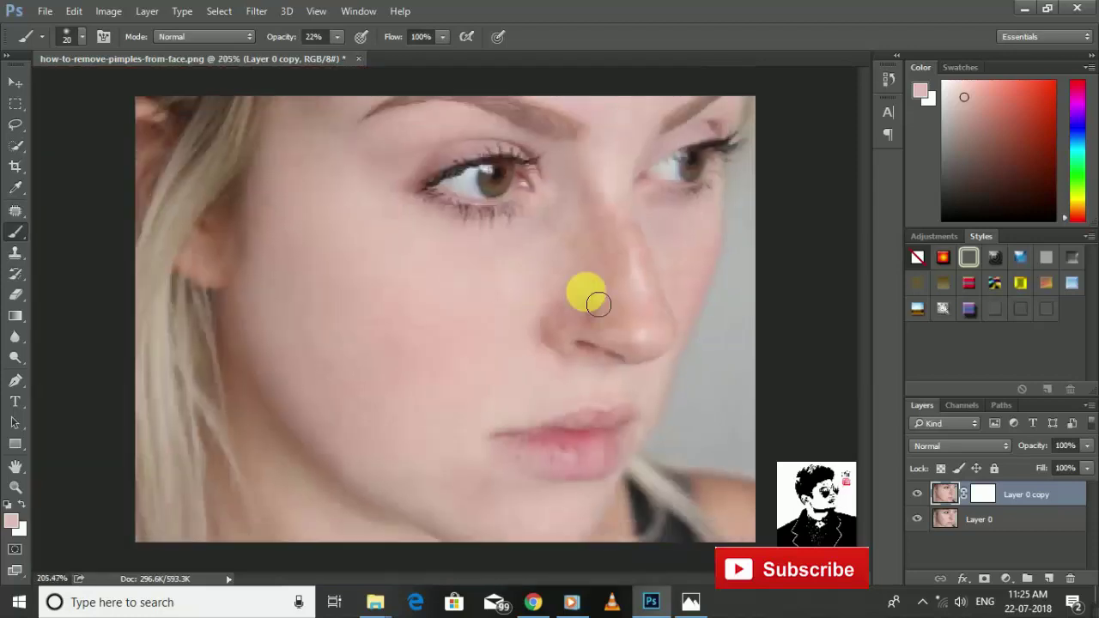
pyautogui.moveTo(598, 322)
pyautogui.mouseDown()
pyautogui.moveTo(643, 317)
pyautogui.moveTo(656, 274)
pyautogui.moveTo(610, 248)
pyautogui.moveTo(670, 412)
pyautogui.moveTo(638, 344)
pyautogui.moveTo(579, 373)
pyautogui.moveTo(605, 339)
pyautogui.moveTo(701, 278)
pyautogui.moveTo(712, 307)
pyautogui.moveTo(716, 253)
pyautogui.moveTo(679, 392)
pyautogui.moveTo(692, 294)
pyautogui.moveTo(624, 253)
pyautogui.moveTo(638, 252)
pyautogui.moveTo(668, 310)
pyautogui.moveTo(557, 329)
pyautogui.moveTo(581, 263)
pyautogui.moveTo(559, 261)
pyautogui.moveTo(546, 312)
pyautogui.moveTo(455, 336)
pyautogui.moveTo(343, 226)
pyautogui.moveTo(277, 235)
pyautogui.moveTo(296, 226)
pyautogui.moveTo(275, 243)
pyautogui.moveTo(348, 422)
pyautogui.moveTo(499, 367)
pyautogui.moveTo(415, 371)
pyautogui.mouseUp()
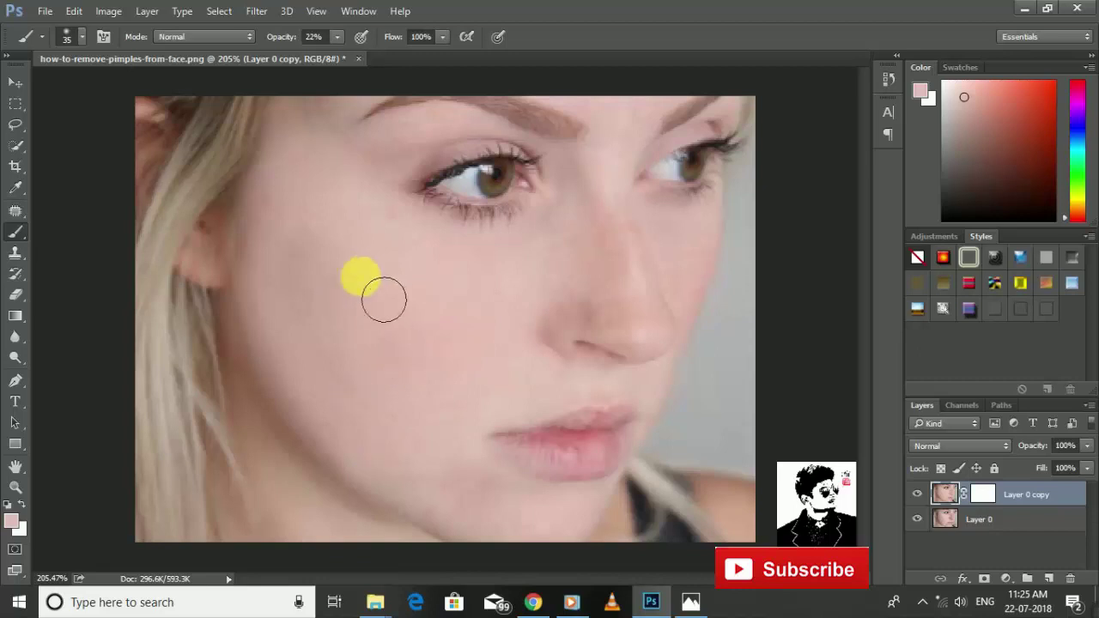
pyautogui.moveTo(284, 164)
pyautogui.mouseDown()
pyautogui.moveTo(346, 120)
pyautogui.moveTo(319, 136)
pyautogui.mouseUp()
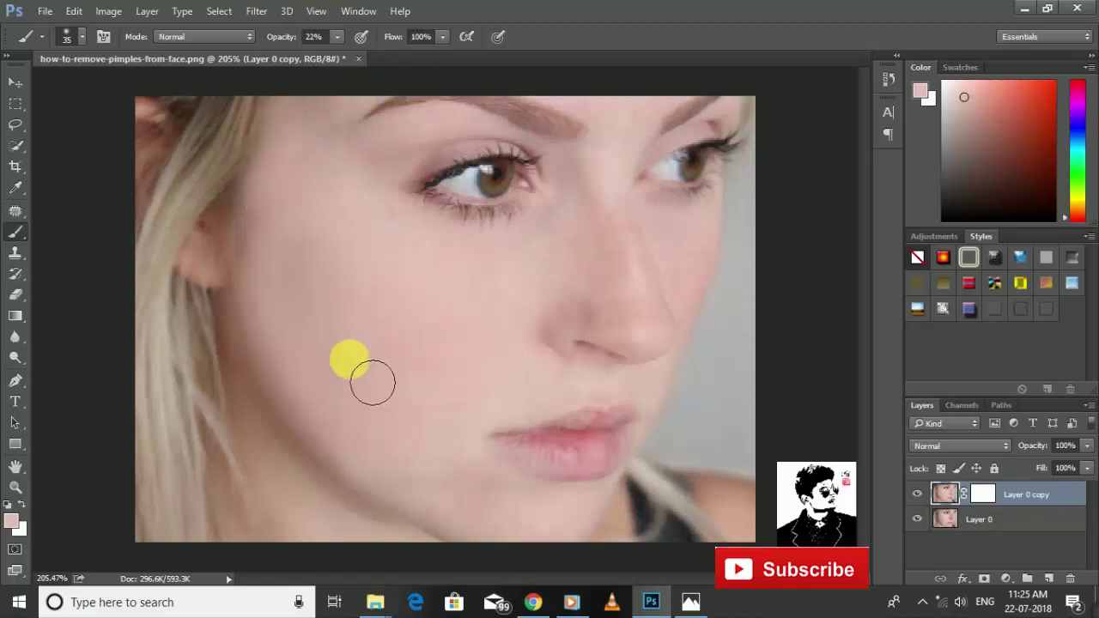
pyautogui.scroll(3, 351, 364)
pyautogui.moveTo(426, 249)
pyautogui.mouseDown()
pyautogui.moveTo(191, 434)
pyautogui.moveTo(478, 266)
pyautogui.mouseUp()
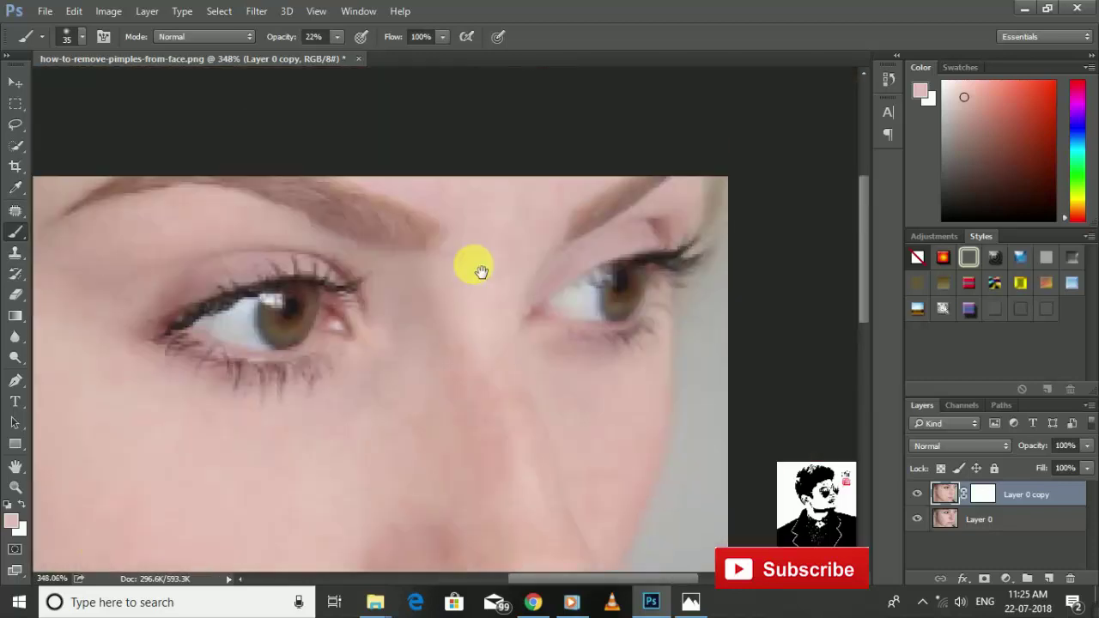
pyautogui.moveTo(584, 212)
pyautogui.mouseDown()
pyautogui.moveTo(510, 283)
pyautogui.moveTo(521, 320)
pyautogui.moveTo(484, 338)
pyautogui.moveTo(420, 415)
pyautogui.moveTo(240, 444)
pyautogui.moveTo(198, 411)
pyautogui.moveTo(184, 318)
pyautogui.moveTo(331, 265)
pyautogui.moveTo(431, 315)
pyautogui.moveTo(610, 339)
pyautogui.moveTo(651, 267)
pyautogui.moveTo(642, 419)
pyautogui.moveTo(707, 575)
pyautogui.moveTo(644, 588)
pyautogui.moveTo(693, 510)
pyautogui.moveTo(540, 593)
pyautogui.moveTo(324, 519)
pyautogui.mouseUp()
pyautogui.moveTo(522, 301)
pyautogui.mouseDown()
pyautogui.moveTo(555, 289)
pyautogui.moveTo(596, 404)
pyautogui.moveTo(530, 421)
pyautogui.moveTo(535, 456)
pyautogui.moveTo(458, 491)
pyautogui.moveTo(561, 471)
pyautogui.moveTo(517, 480)
pyautogui.moveTo(650, 503)
pyautogui.moveTo(643, 469)
pyautogui.moveTo(681, 486)
pyautogui.mouseUp()
# - Soften the skin by the ear and temple with a size-40 brush, then zoom out to fit the face
pyautogui.scroll(-2, 640, 447)
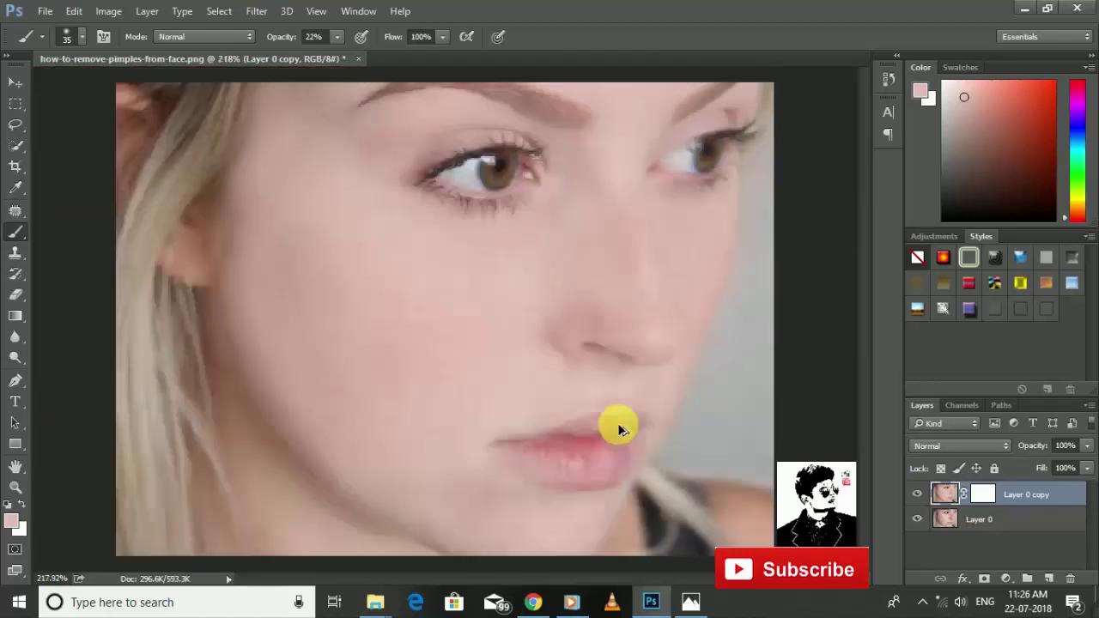
pyautogui.scroll(-2, 614, 422)
pyautogui.scroll(2, 510, 466)
pyautogui.scroll(-1, 507, 466)
pyautogui.scroll(-2, 507, 461)
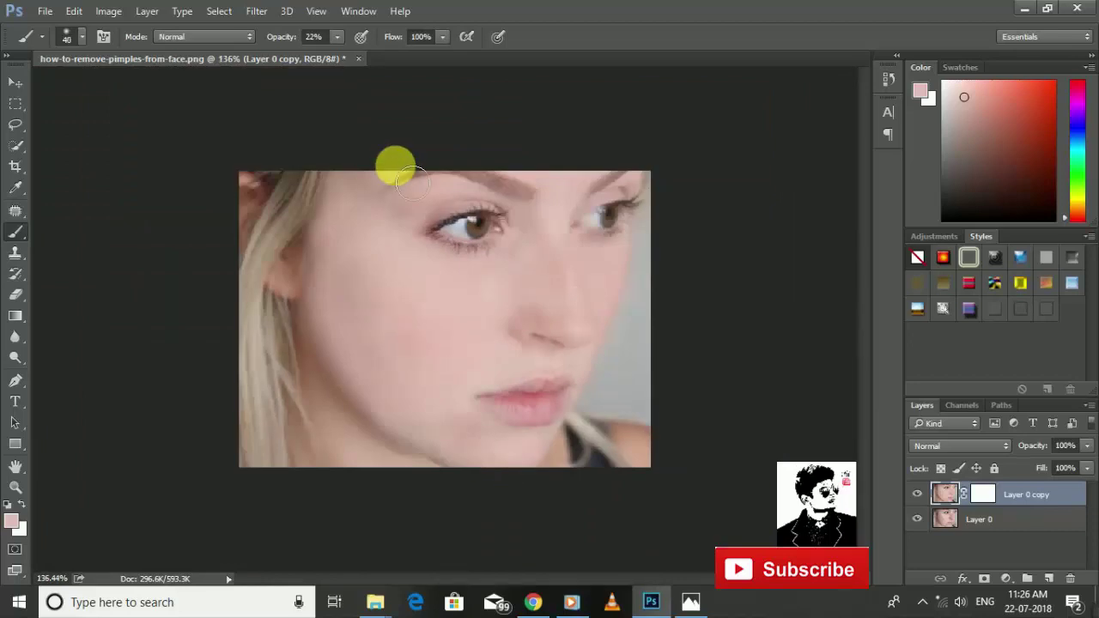
pyautogui.press(']')
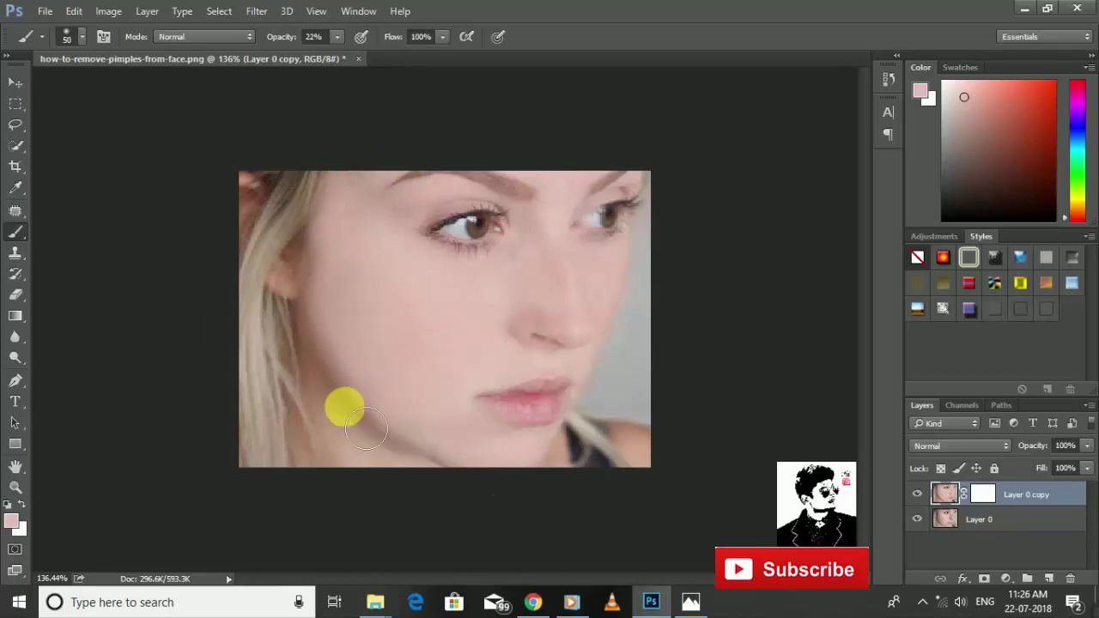
pyautogui.scroll(3, 265, 218)
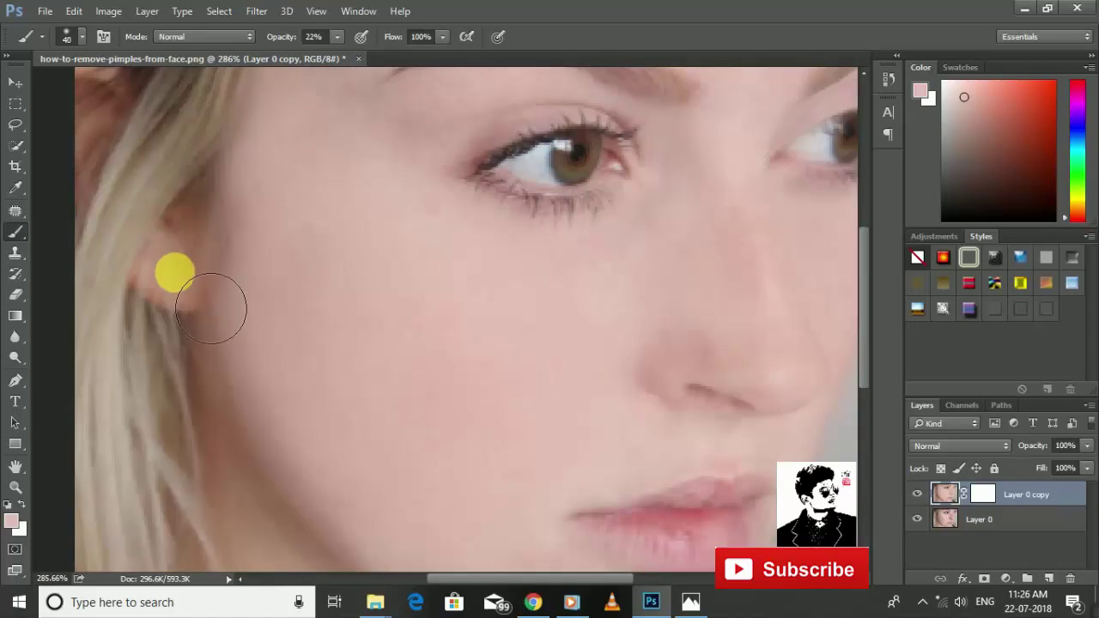
pyautogui.press('[')
pyautogui.moveTo(149, 285); pyautogui.dragTo(217, 367)
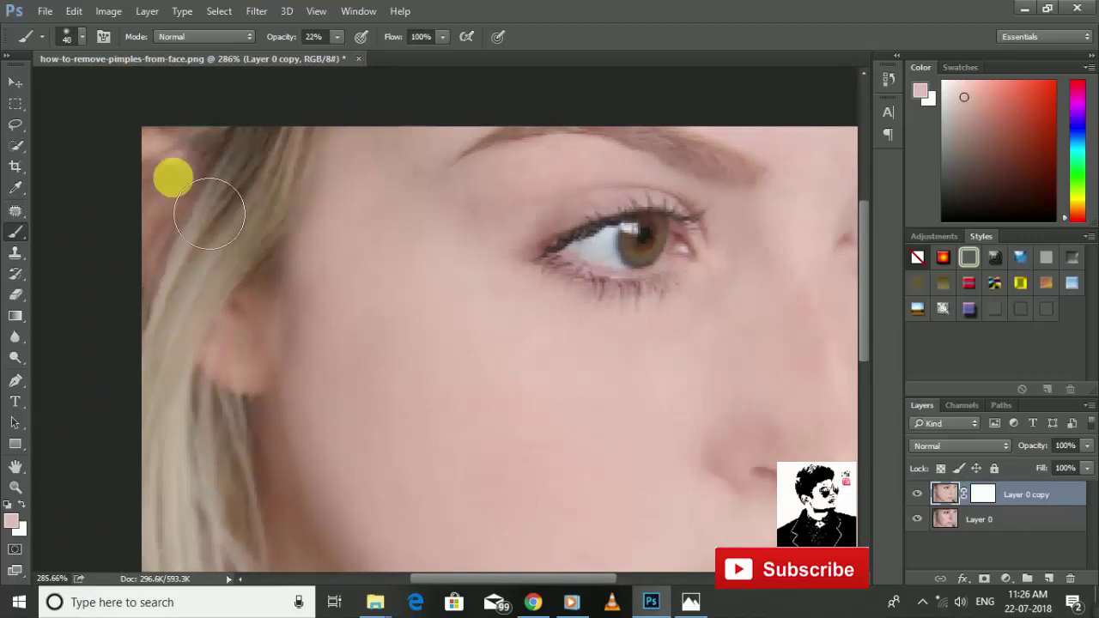
pyautogui.hotkey('ctrl', '-')
pyautogui.scroll(-2, 236, 354)
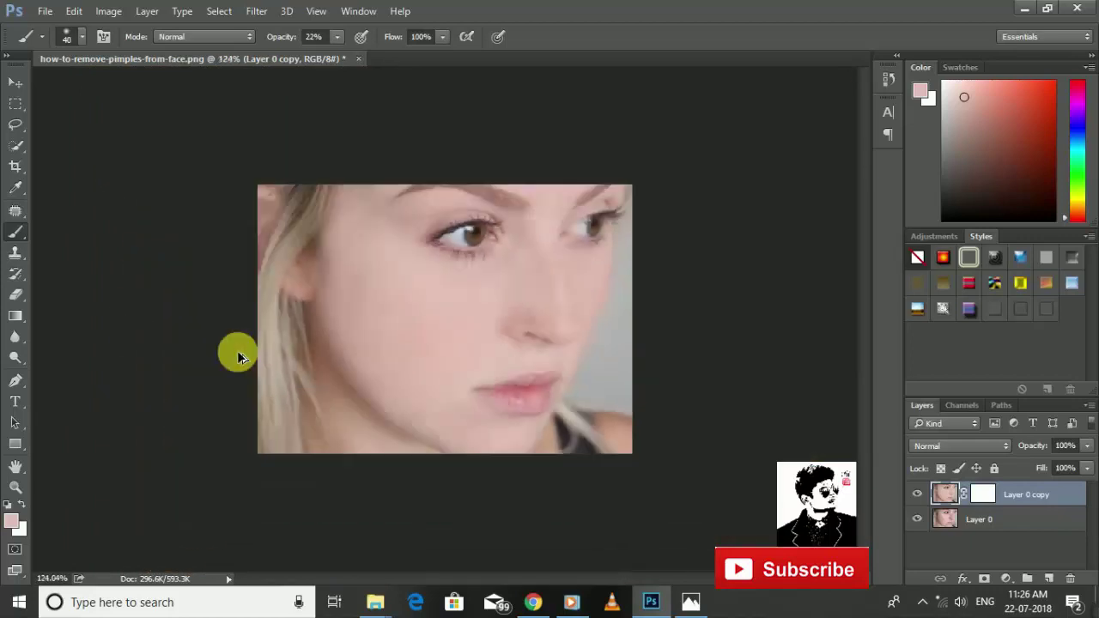
pyautogui.scroll(1, 251, 354)
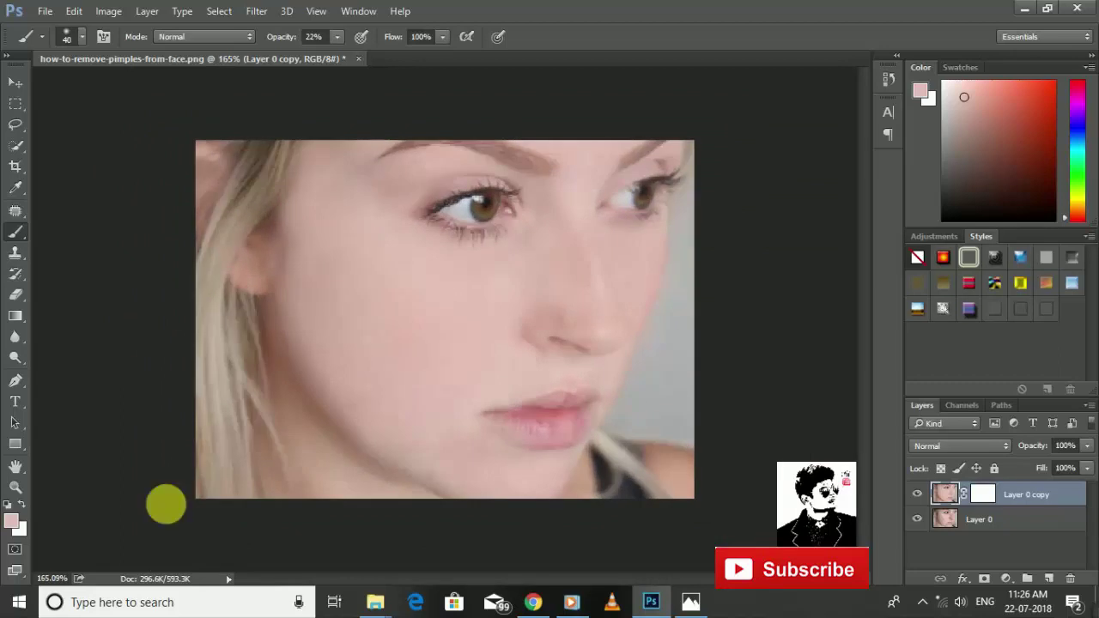
# - Paint the cheek, chin and jaw below the lips at 10% opacity, resizing the brush as needed
pyautogui.press(']')
pyautogui.press(']')
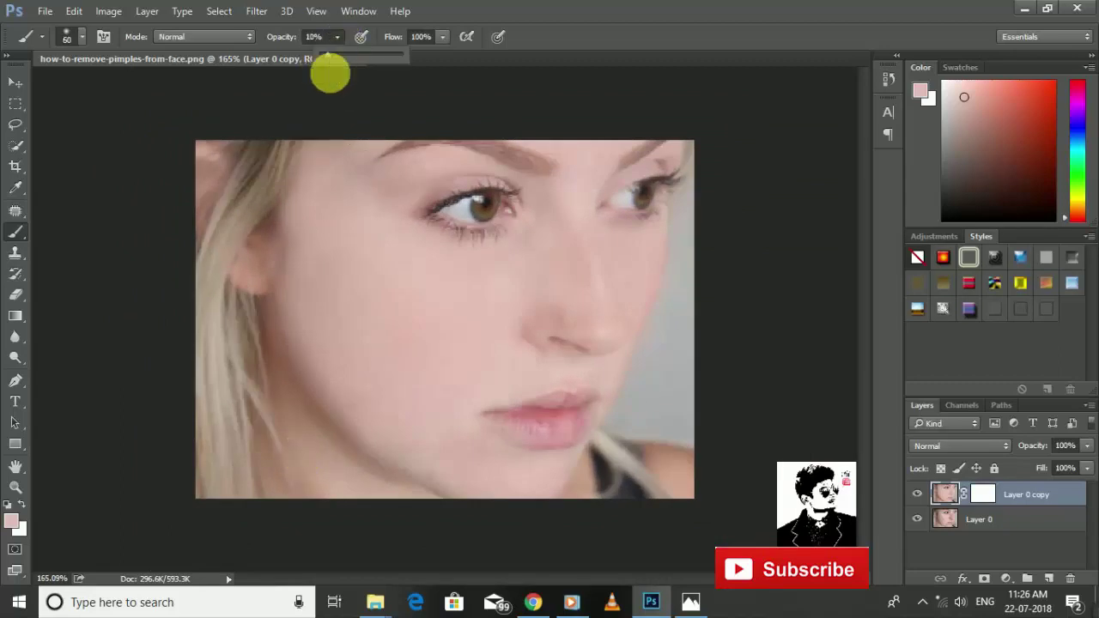
pyautogui.press(']')
pyautogui.press(']')
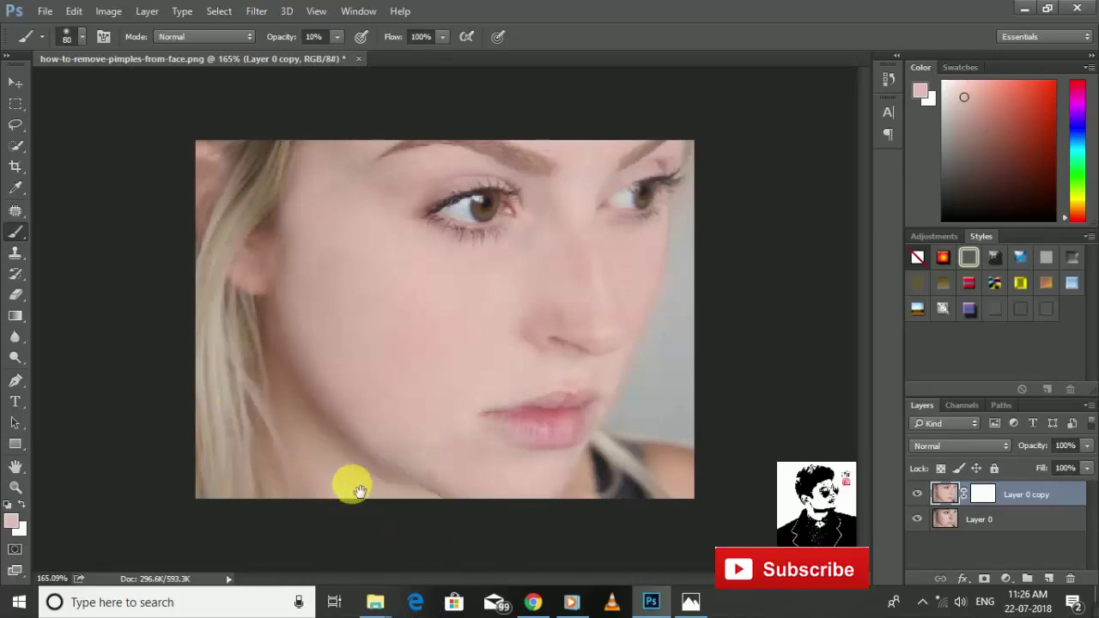
pyautogui.scroll(1, 464, 438)
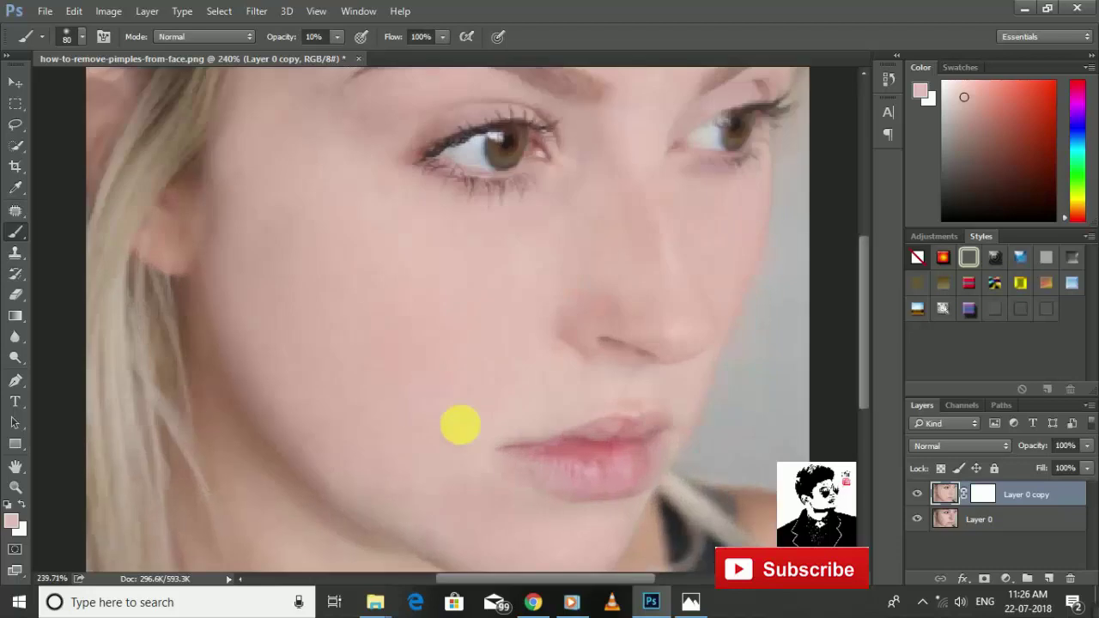
pyautogui.scroll(1, 169, 301)
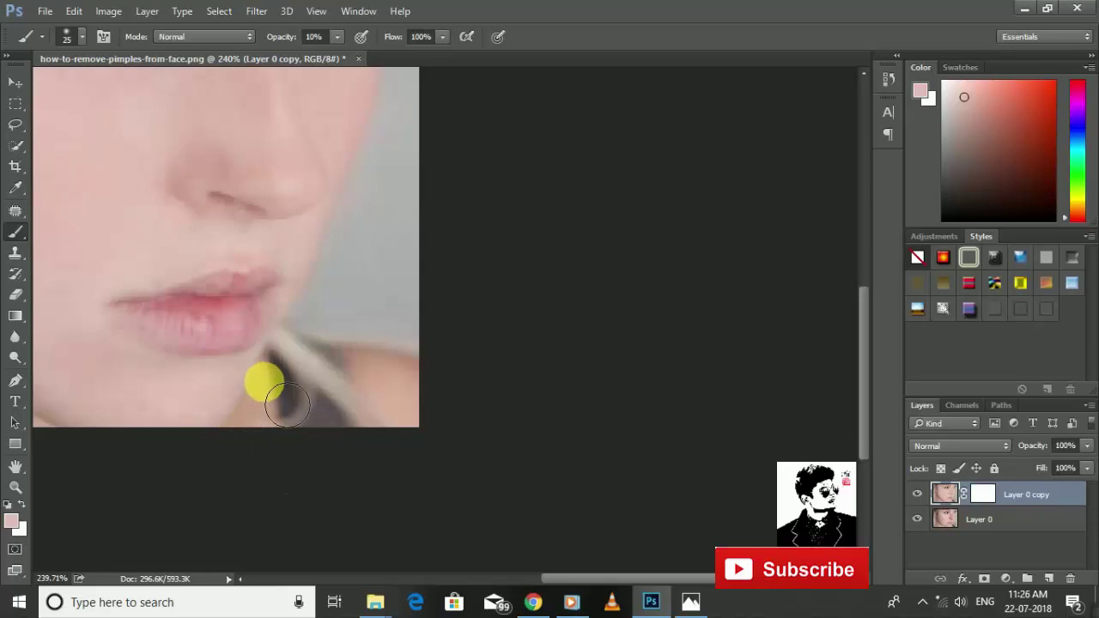
pyautogui.press('[')
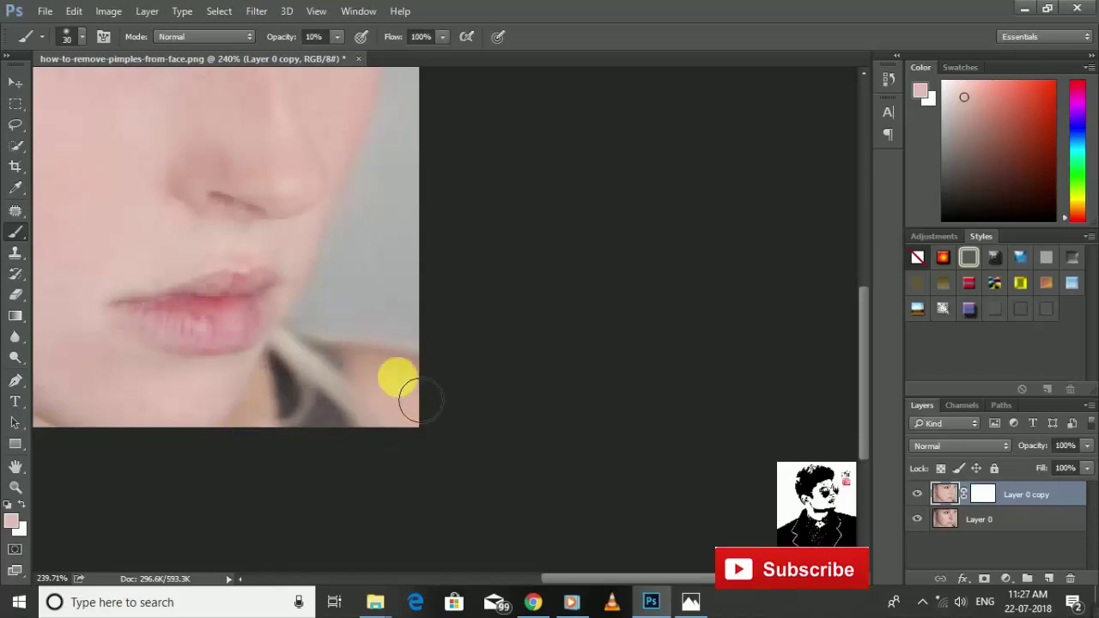
pyautogui.press(']')
pyautogui.scroll(-3, 386, 324)
pyautogui.scroll(-1, 395, 330)
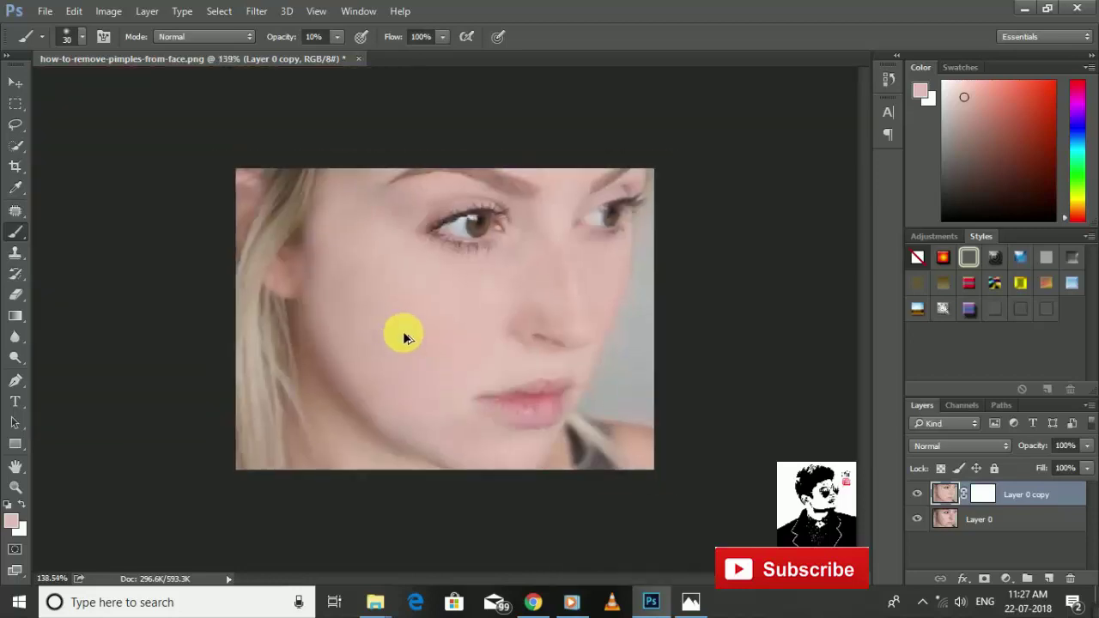
pyautogui.scroll(1, 403, 334)
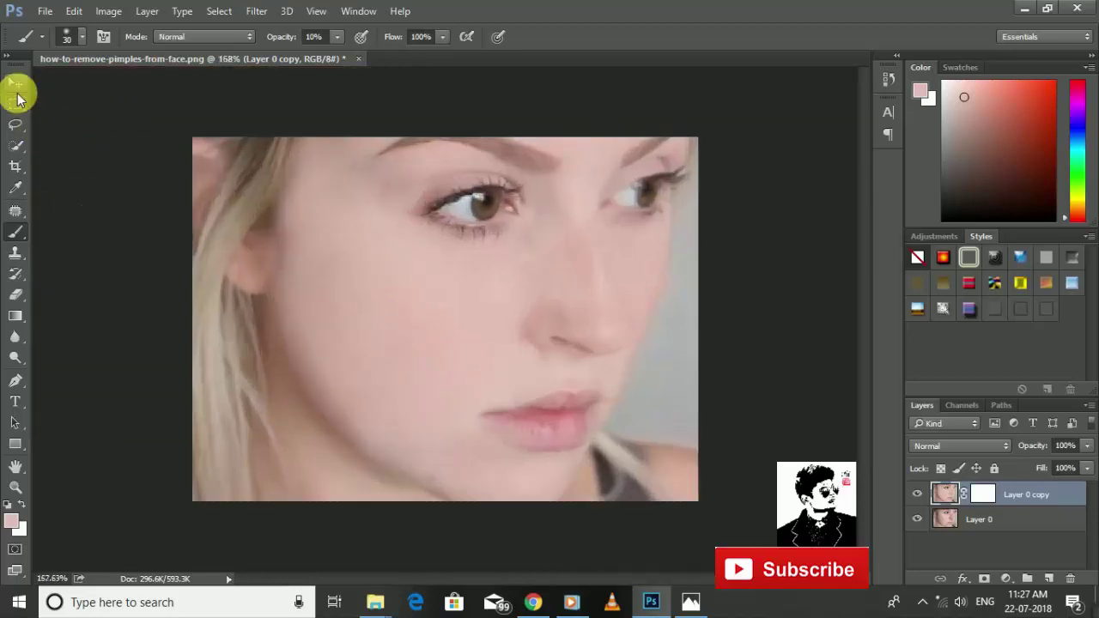
pyautogui.click(16, 88)
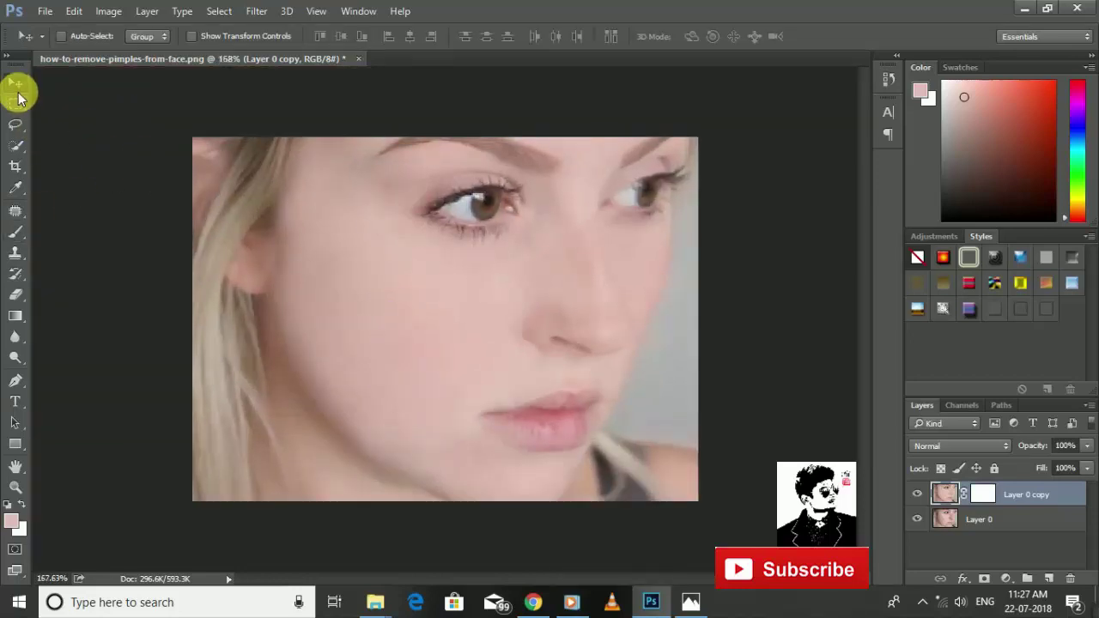
pyautogui.click(15, 233)
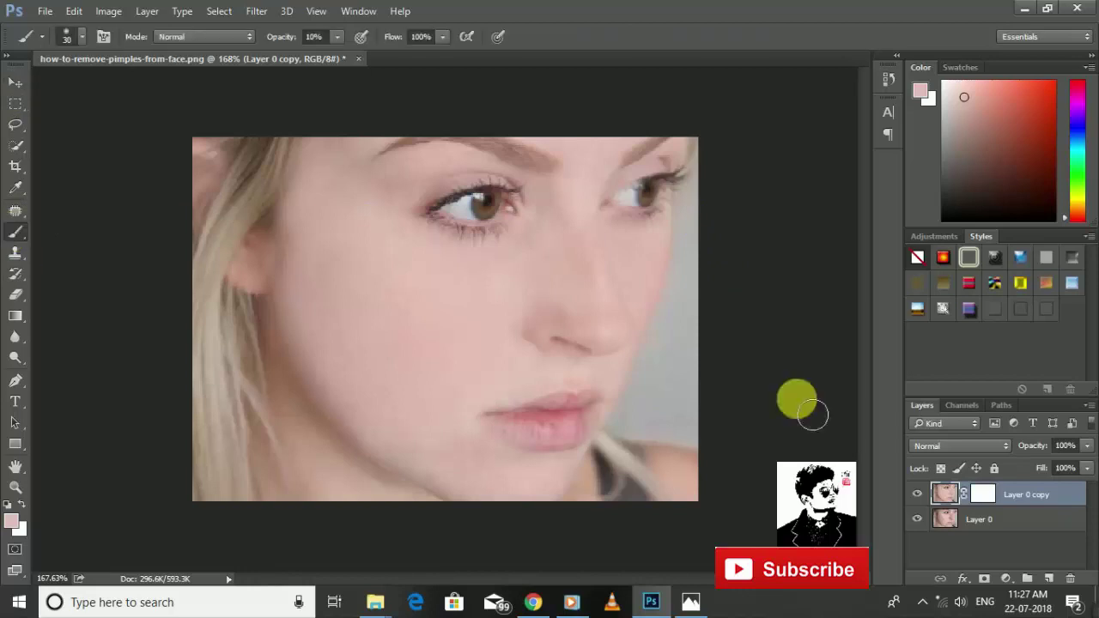
# - Sample the eyebrow's brown (a88077) as the foreground colour
pyautogui.click(921, 89)
pyautogui.moveTo(567, 101); pyautogui.dragTo(593, 269)
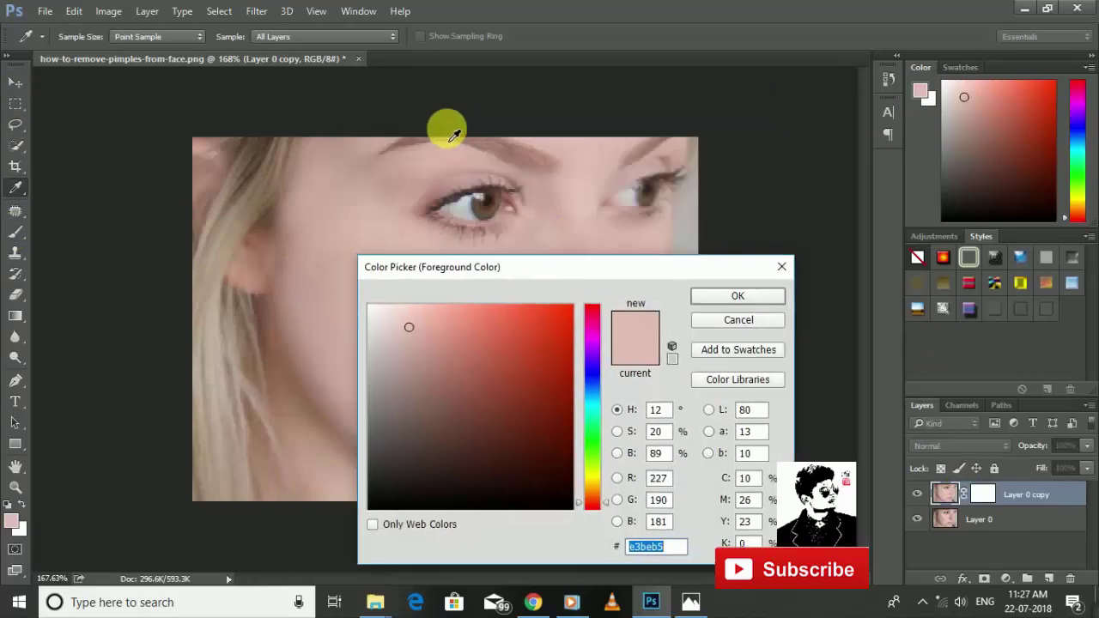
pyautogui.click(518, 161)
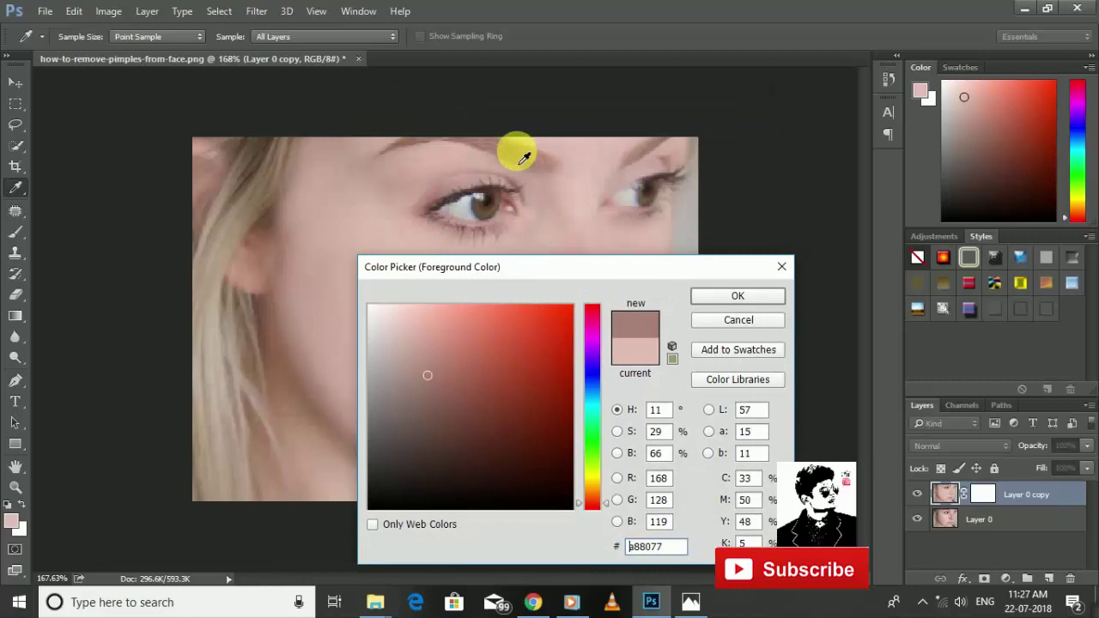
pyautogui.click(749, 300)
# - Zoom in, shrink the brush, and darken the eyebrow from its left end inward
pyautogui.scroll(3, 512, 415)
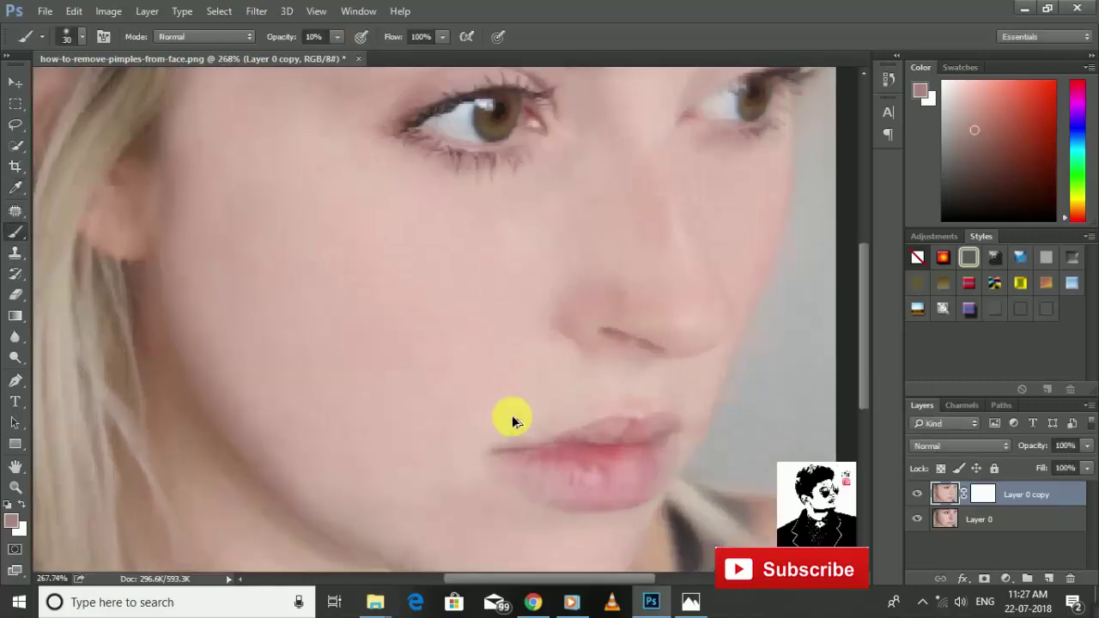
pyautogui.scroll(2, 512, 415)
pyautogui.scroll(5, 481, 351)
pyautogui.scroll(2, 405, 314)
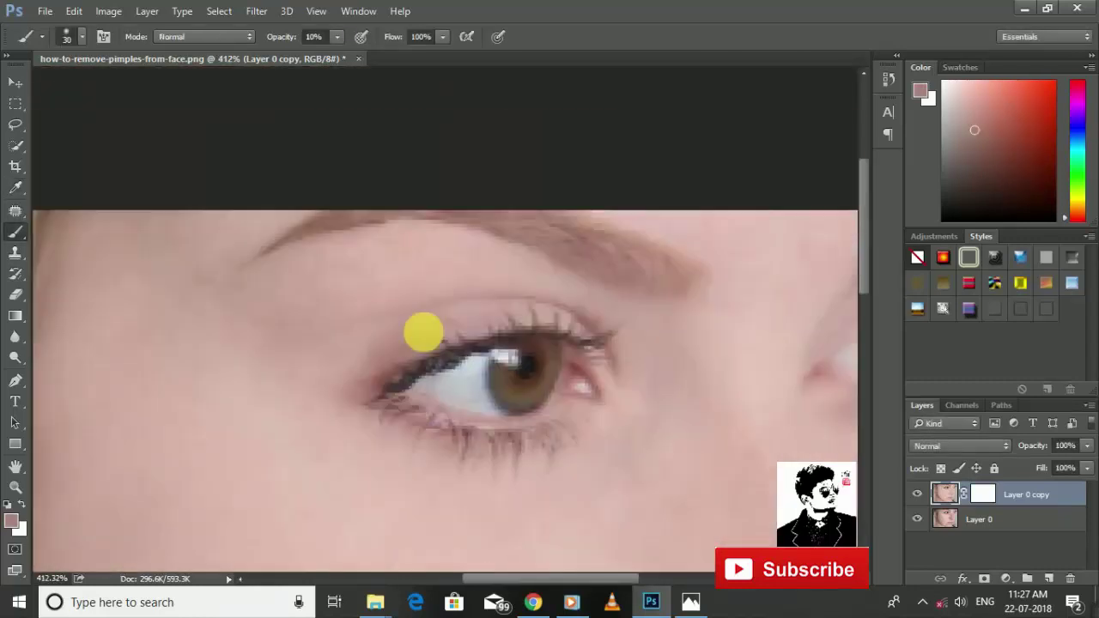
pyautogui.press('[')
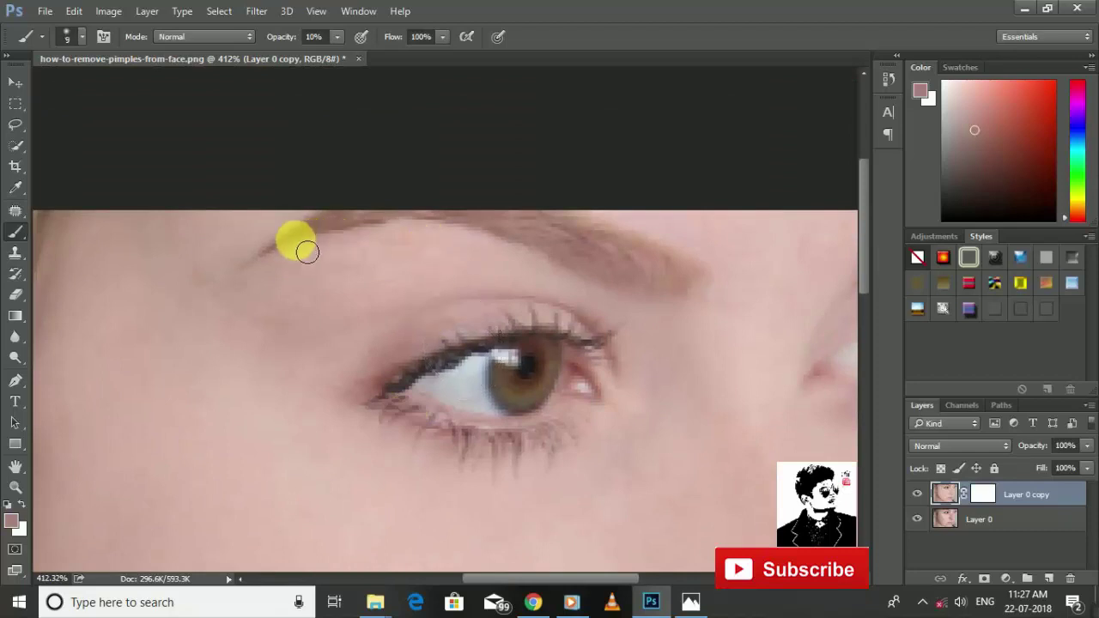
pyautogui.moveTo(307, 251)
pyautogui.mouseDown()
pyautogui.moveTo(513, 234)
pyautogui.moveTo(585, 273)
pyautogui.mouseUp()
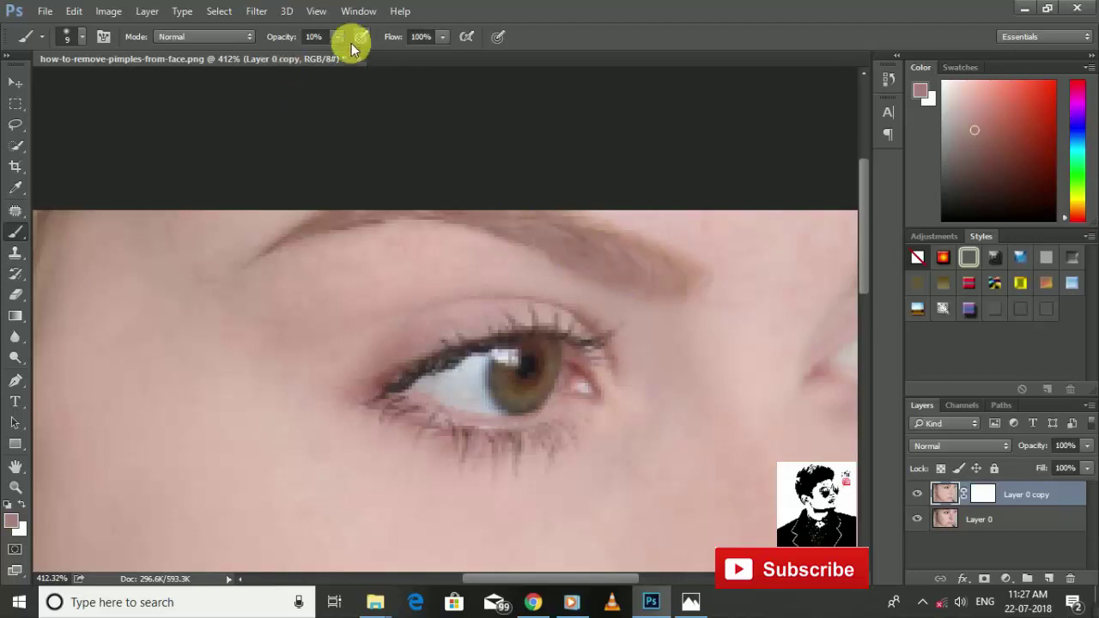
# - Raise painting opacity to 26% and paint the inner eyebrow, undoing the bad stroke
pyautogui.moveTo(341, 39); pyautogui.dragTo(352, 55)
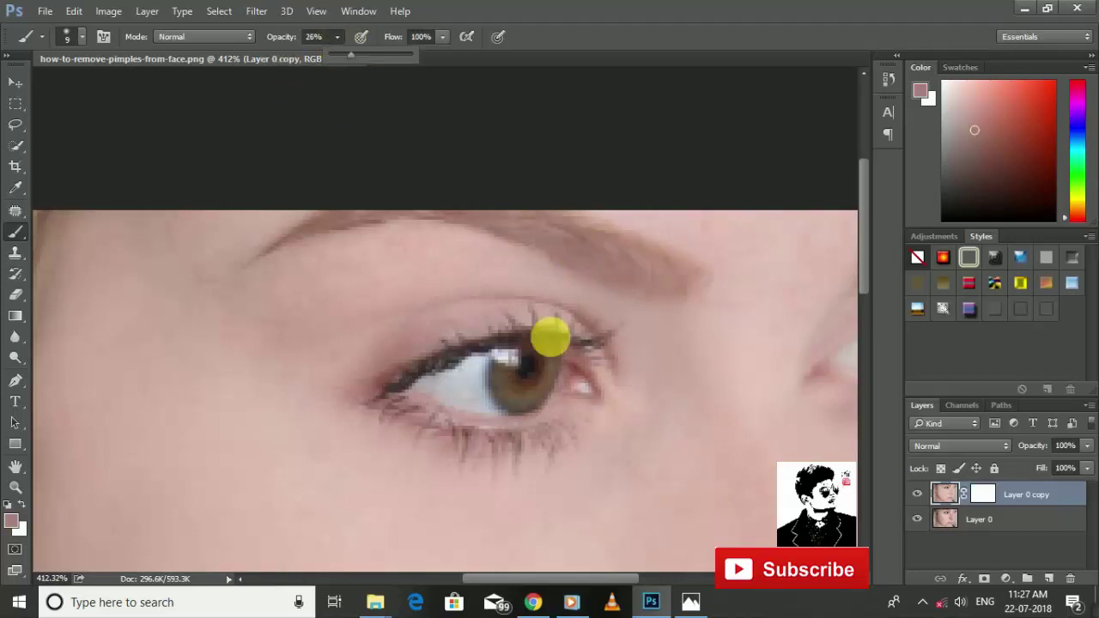
pyautogui.moveTo(682, 378); pyautogui.dragTo(300, 344)
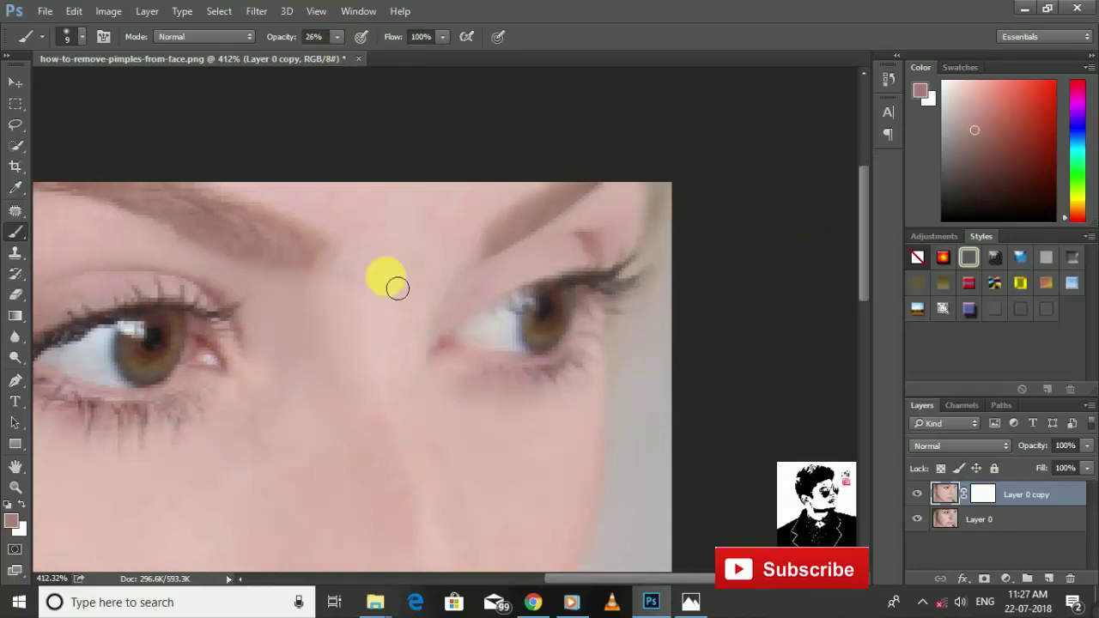
pyautogui.moveTo(398, 289); pyautogui.dragTo(441, 306)
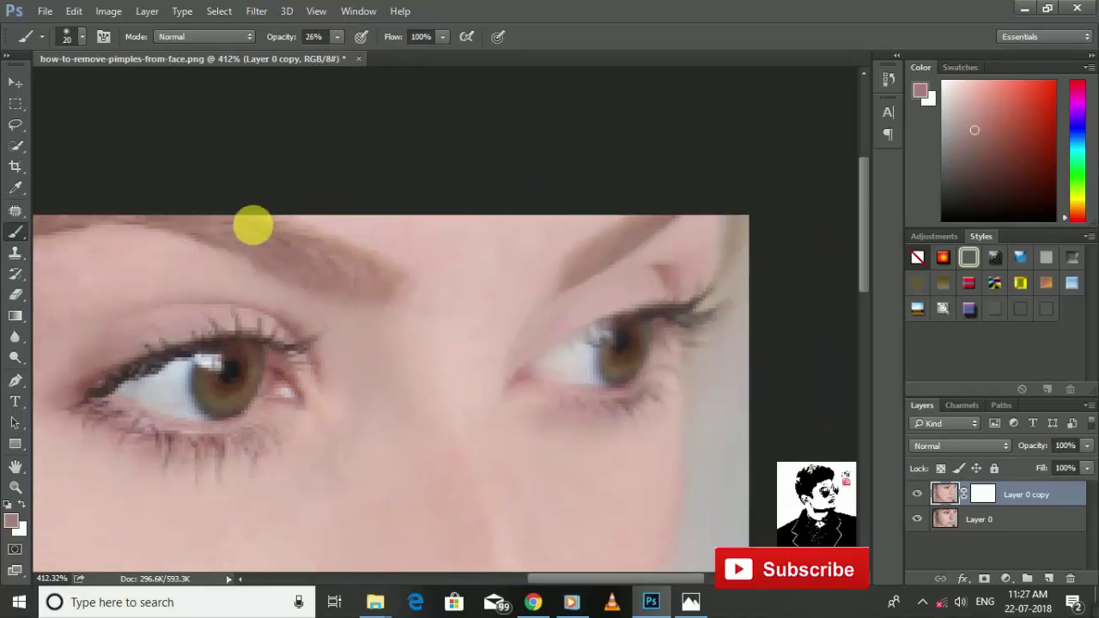
pyautogui.moveTo(252, 226); pyautogui.dragTo(357, 279)
pyautogui.hotkey('ctrl', 'z')
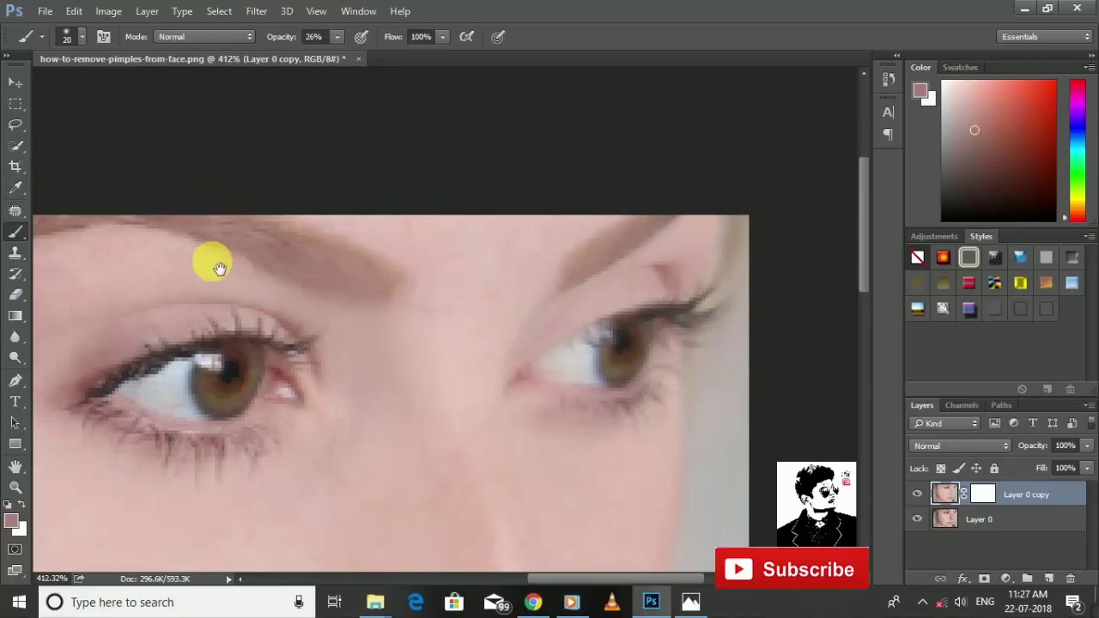
pyautogui.moveTo(174, 256); pyautogui.dragTo(342, 244)
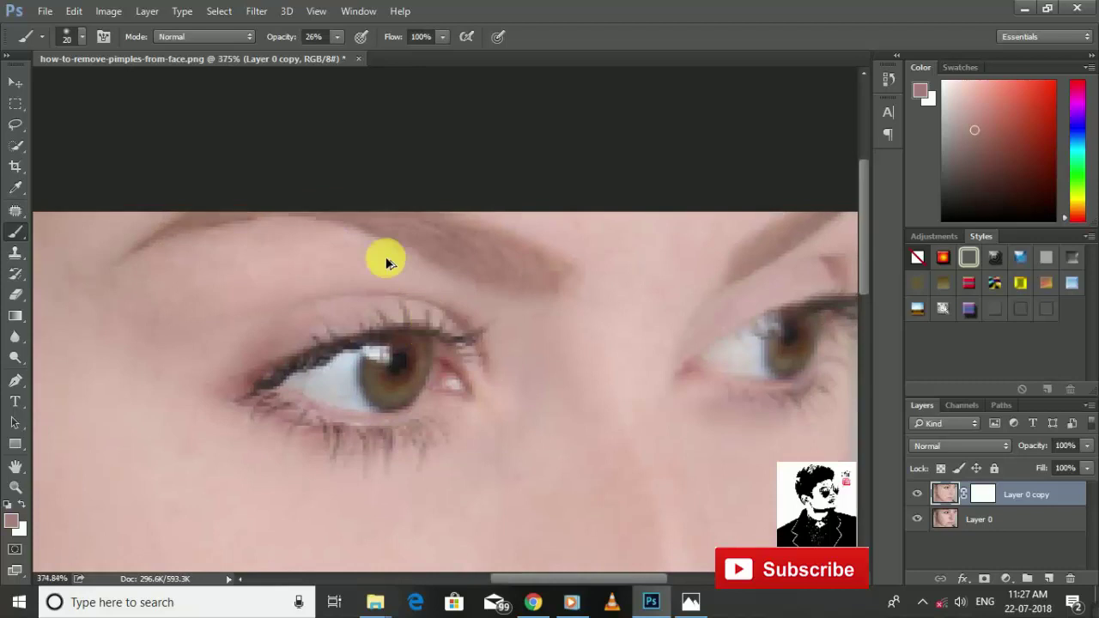
pyautogui.scroll(-3, 386, 262)
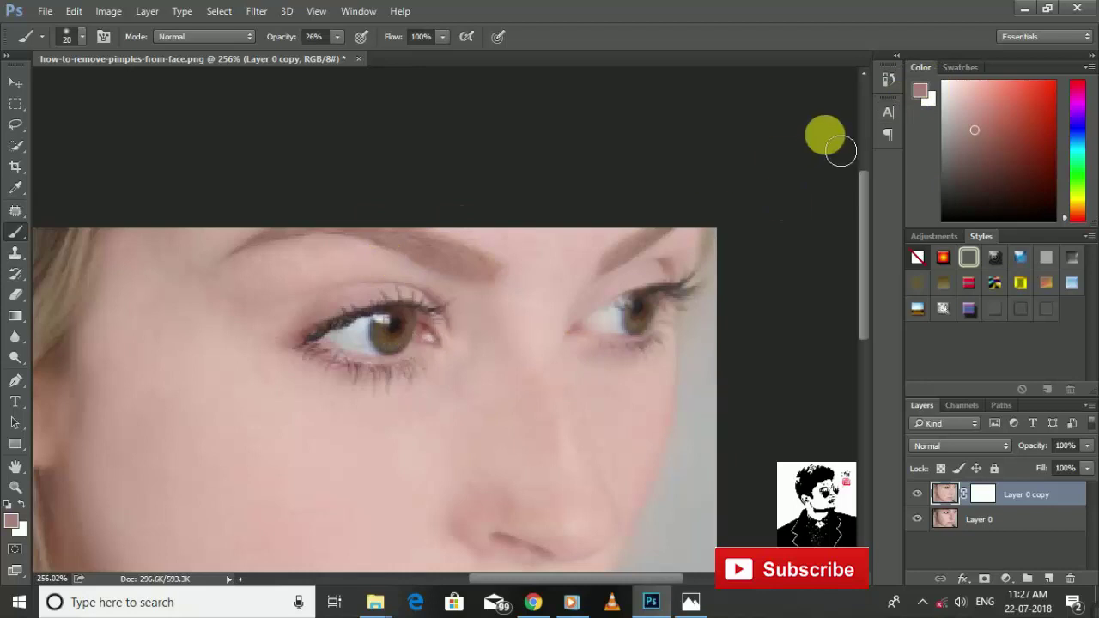
# - Sample the iris brown as the painting colour and return to the Brush
pyautogui.click(918, 88)
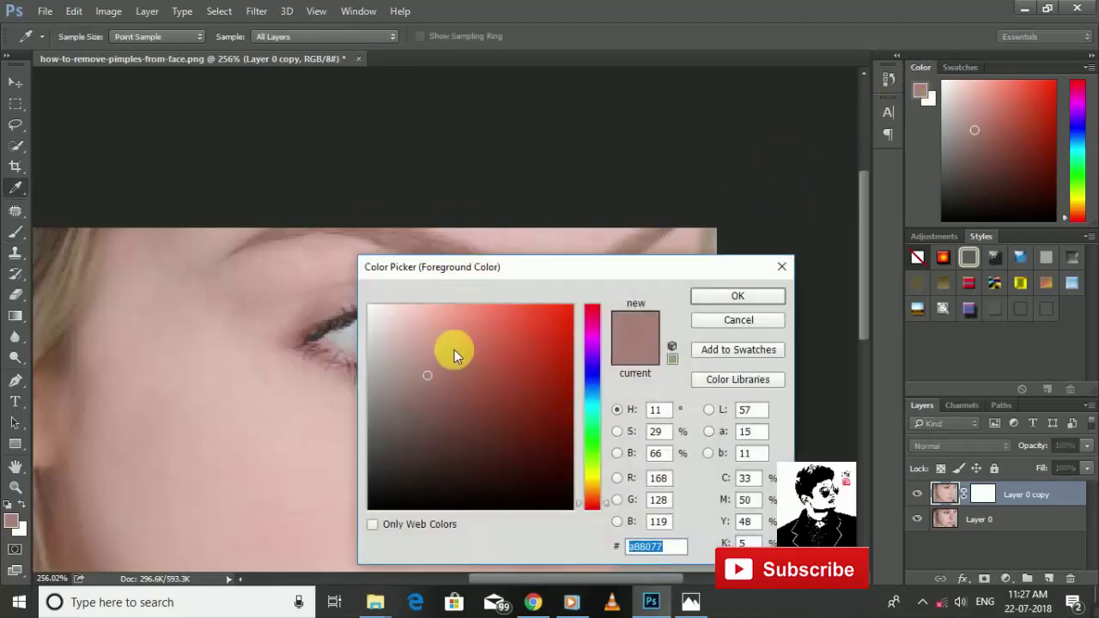
pyautogui.moveTo(447, 267); pyautogui.dragTo(429, 417)
pyautogui.click(391, 341)
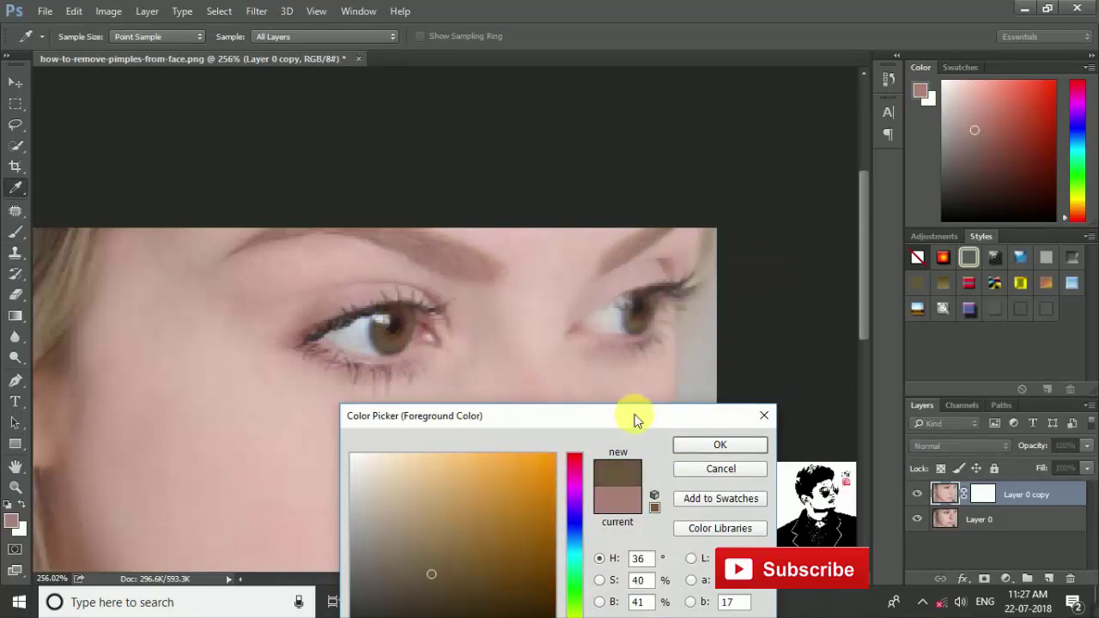
pyautogui.click(695, 445)
pyautogui.press('b')
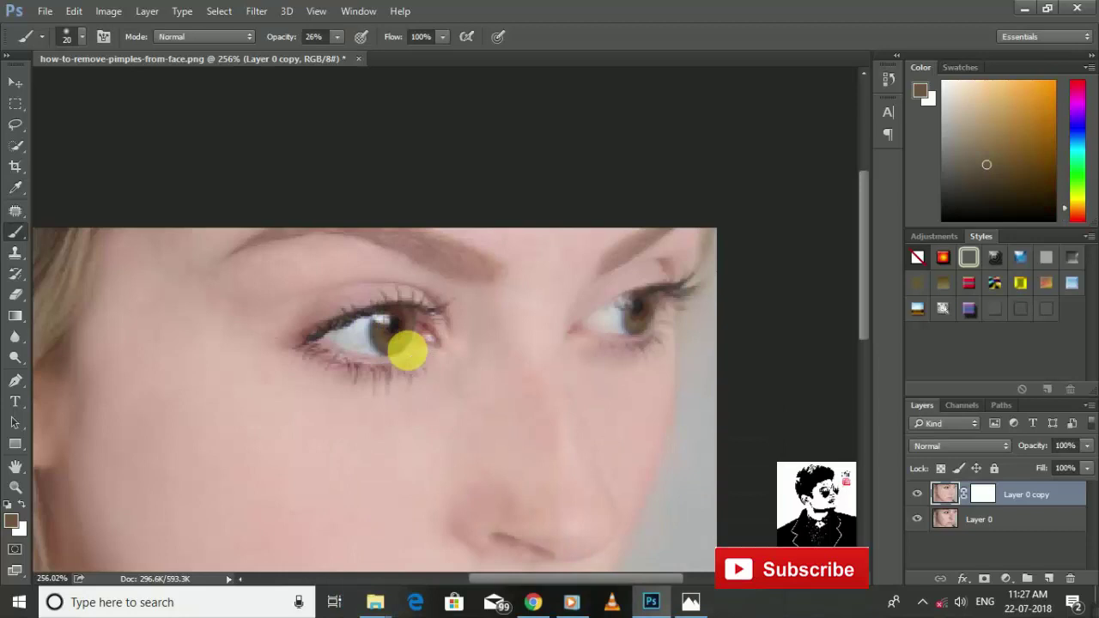
# - Zoom in and paint brown over the lower and upper parts of the first iris
pyautogui.scroll(3, 407, 351)
pyautogui.scroll(3, 407, 352)
pyautogui.scroll(2, 395, 343)
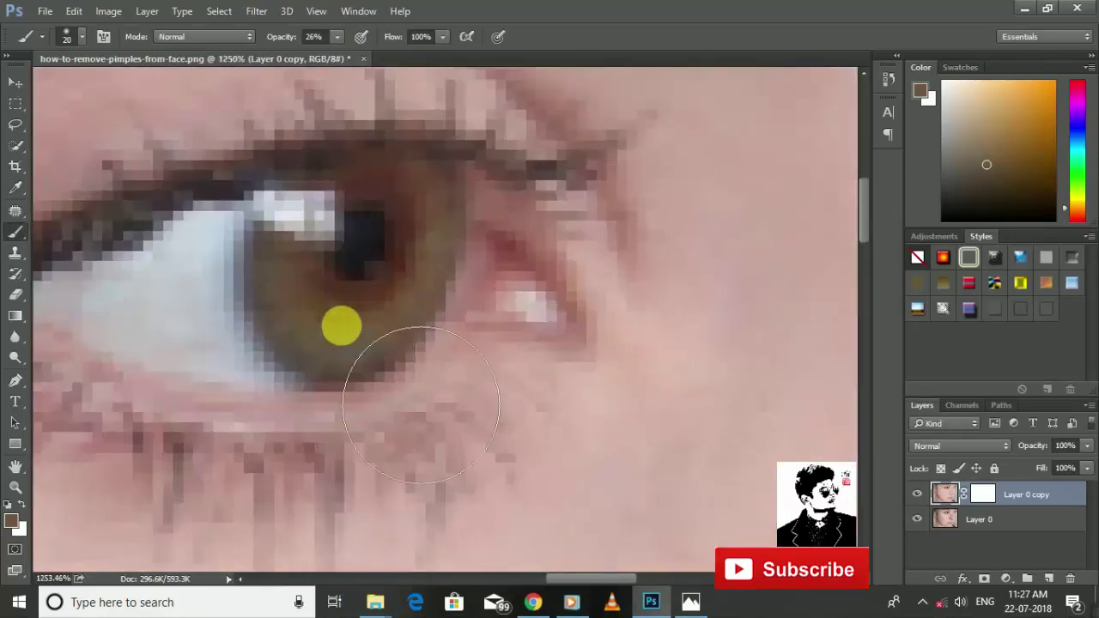
pyautogui.moveTo(308, 299)
pyautogui.mouseDown()
pyautogui.moveTo(420, 331)
pyautogui.moveTo(358, 329)
pyautogui.moveTo(325, 65)
pyautogui.moveTo(347, 55)
pyautogui.mouseUp()
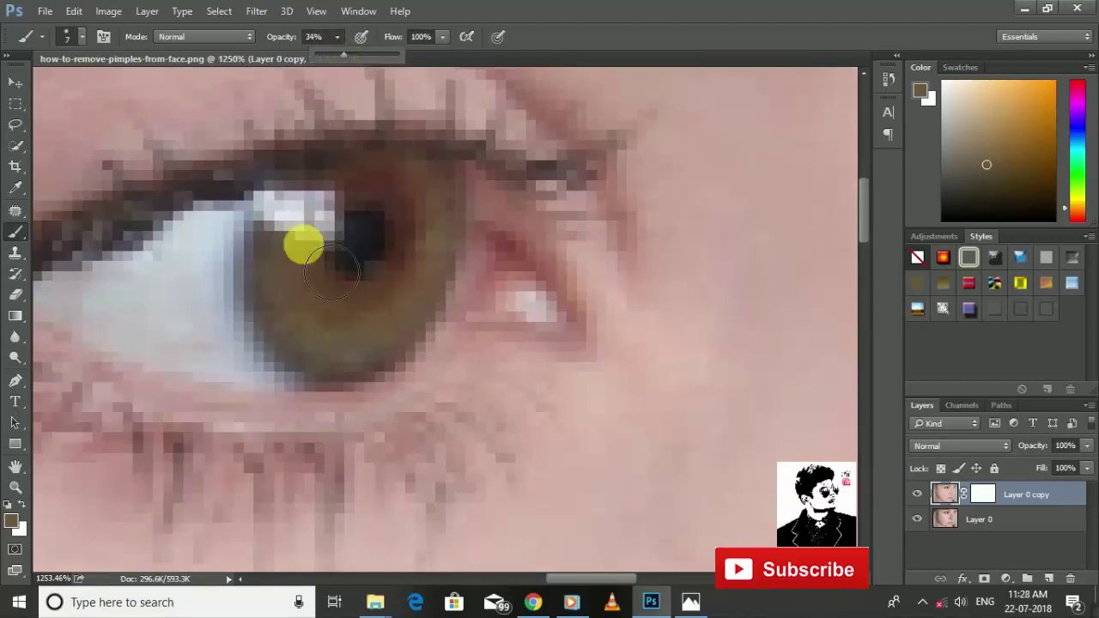
pyautogui.moveTo(329, 266)
pyautogui.mouseDown()
pyautogui.moveTo(346, 225)
pyautogui.moveTo(415, 209)
pyautogui.moveTo(442, 250)
pyautogui.moveTo(393, 321)
pyautogui.moveTo(338, 314)
pyautogui.moveTo(465, 321)
pyautogui.moveTo(504, 375)
pyautogui.mouseUp()
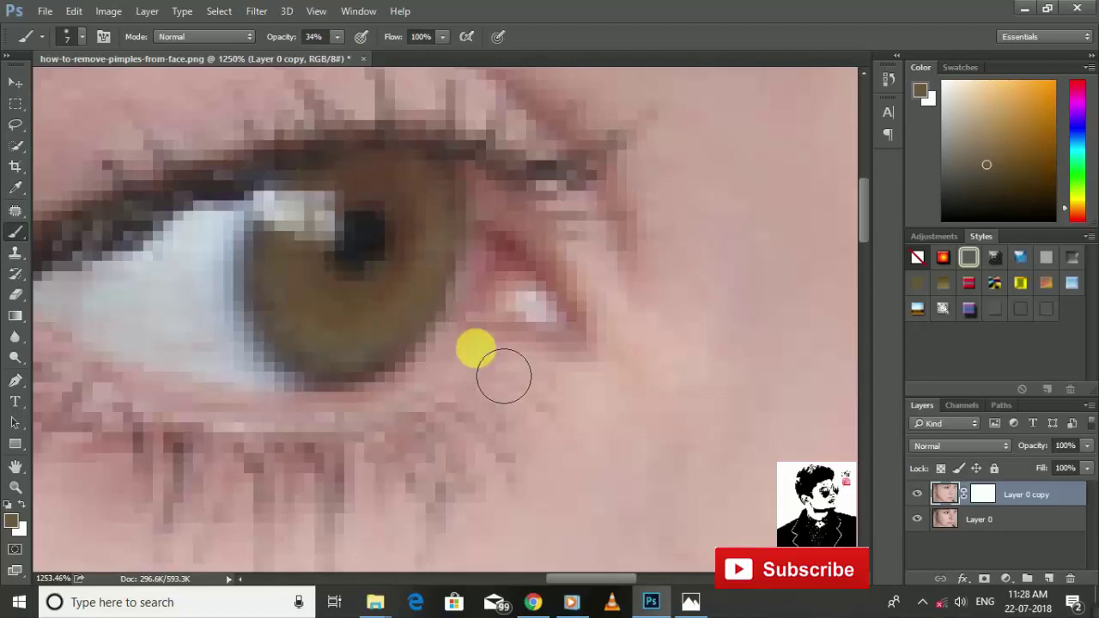
# - Move to the other eye and even its iris out to a uniform olive brown
pyautogui.scroll(-3, 477, 351)
pyautogui.scroll(-3, 471, 365)
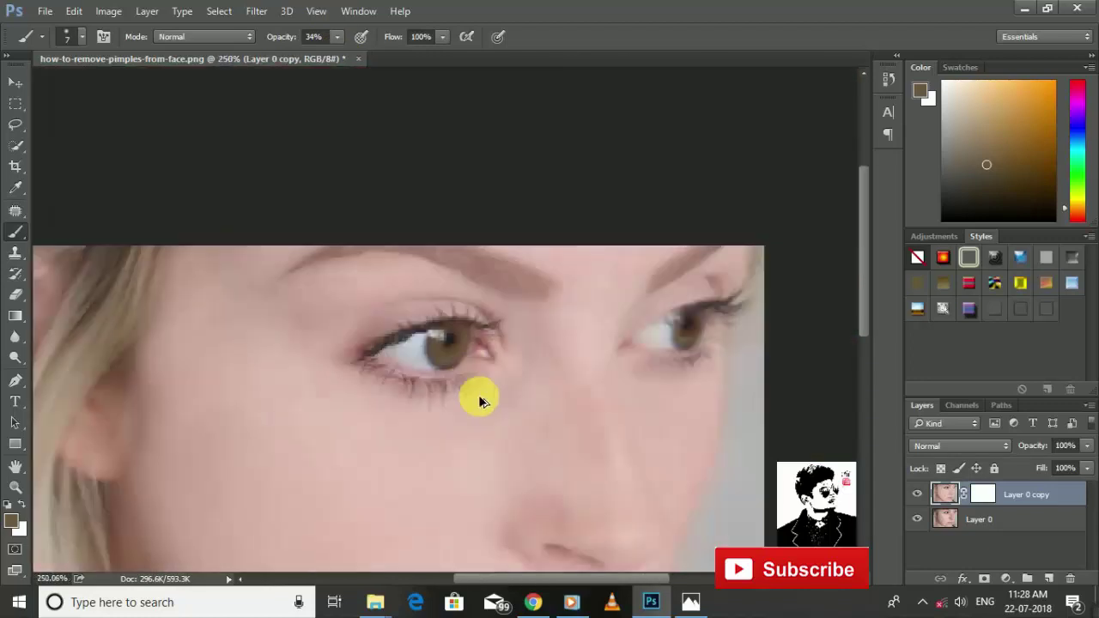
pyautogui.scroll(3, 589, 371)
pyautogui.scroll(3, 589, 368)
pyautogui.moveTo(593, 364)
pyautogui.mouseDown()
pyautogui.moveTo(412, 350)
pyautogui.moveTo(516, 266)
pyautogui.moveTo(555, 271)
pyautogui.mouseUp()
pyautogui.scroll(1, 555, 270)
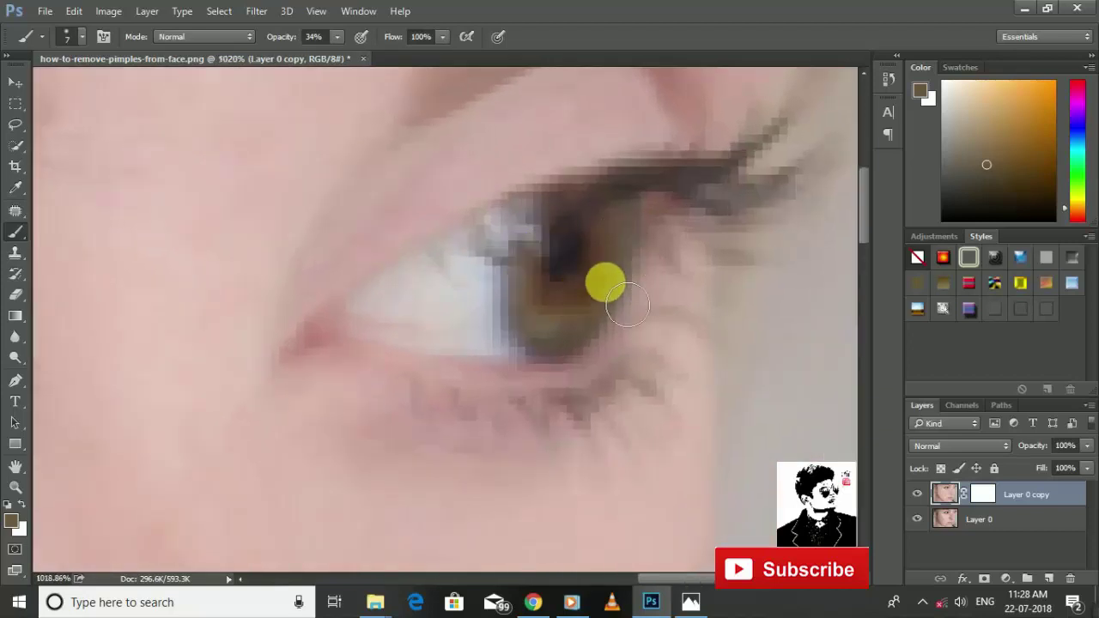
pyautogui.moveTo(571, 320); pyautogui.dragTo(437, 384)
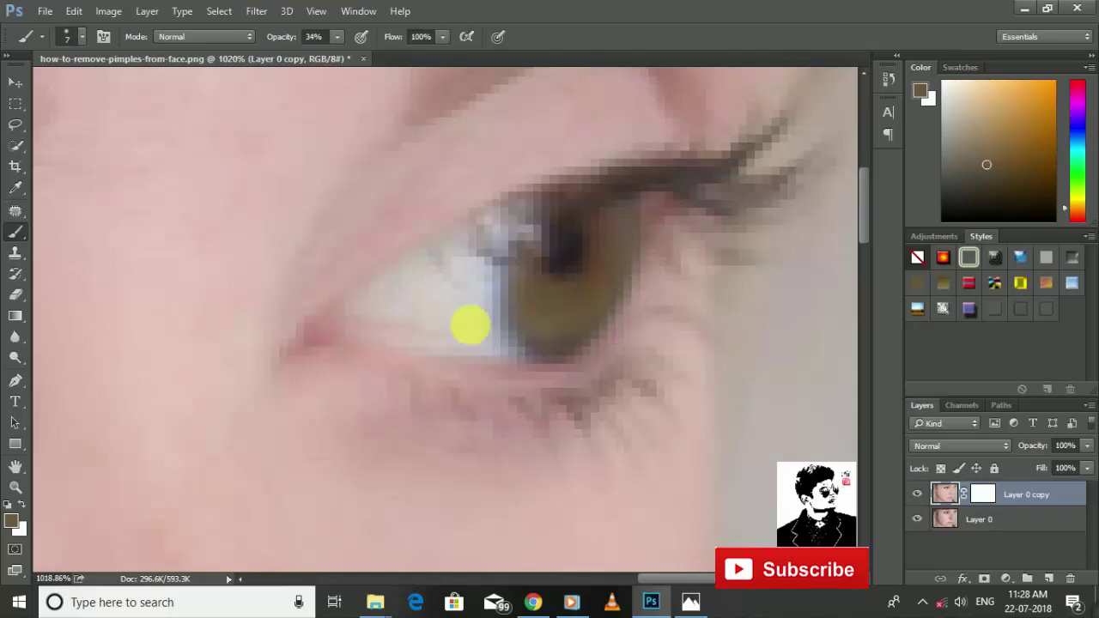
pyautogui.scroll(-1, 478, 332)
pyautogui.scroll(-2, 492, 348)
pyautogui.scroll(-3, 470, 330)
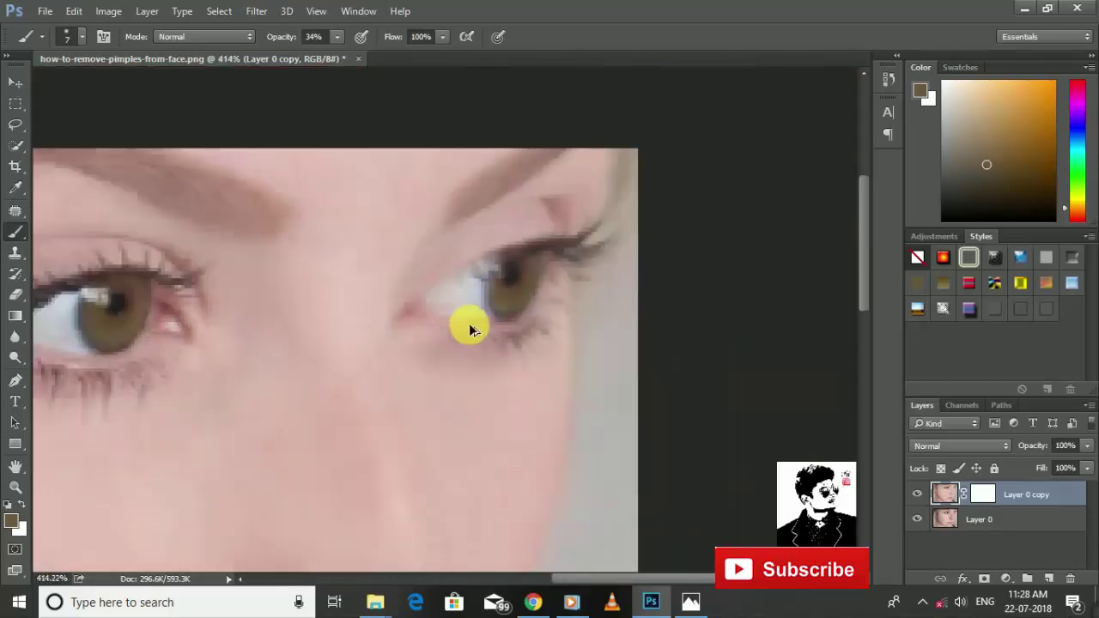
pyautogui.scroll(2, 129, 302)
pyautogui.scroll(2, 129, 302)
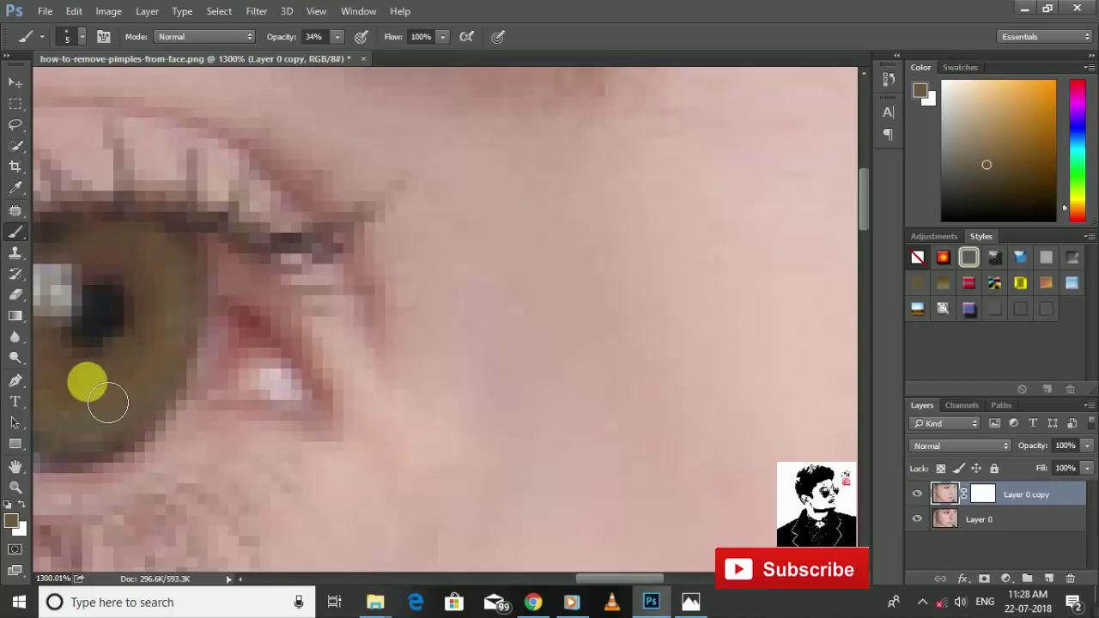
# - Compare both eyes and shrink the dark patch in the upper iris
pyautogui.scroll(-2, 172, 326)
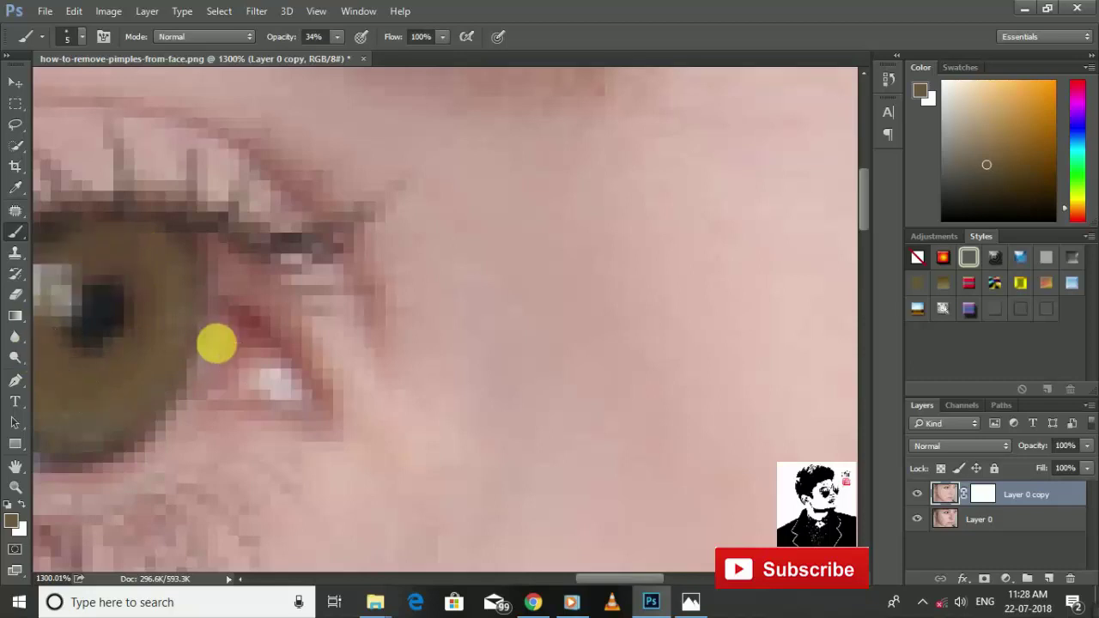
pyautogui.scroll(-2, 215, 334)
pyautogui.scroll(-2, 301, 369)
pyautogui.scroll(-1, 378, 399)
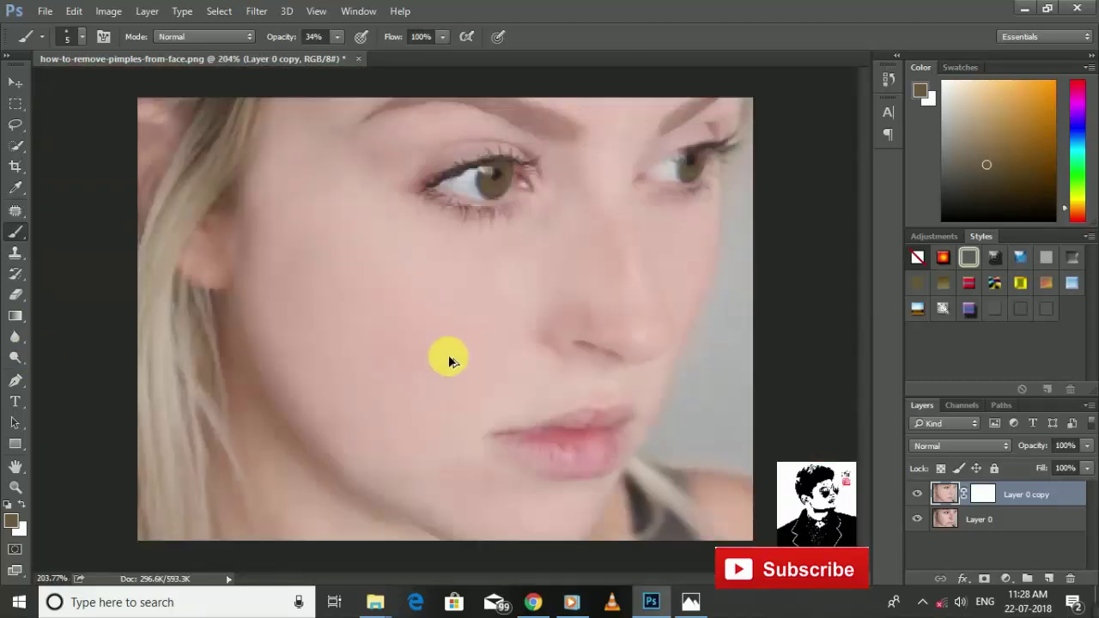
pyautogui.scroll(-1, 471, 337)
pyautogui.scroll(2, 471, 337)
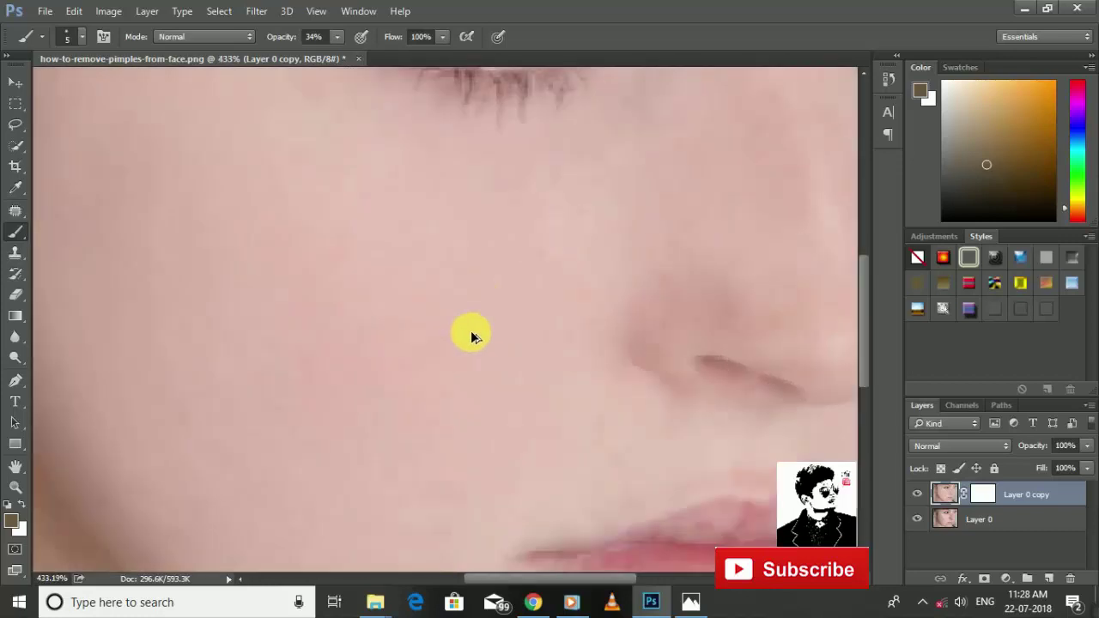
pyautogui.moveTo(578, 232); pyautogui.dragTo(310, 393)
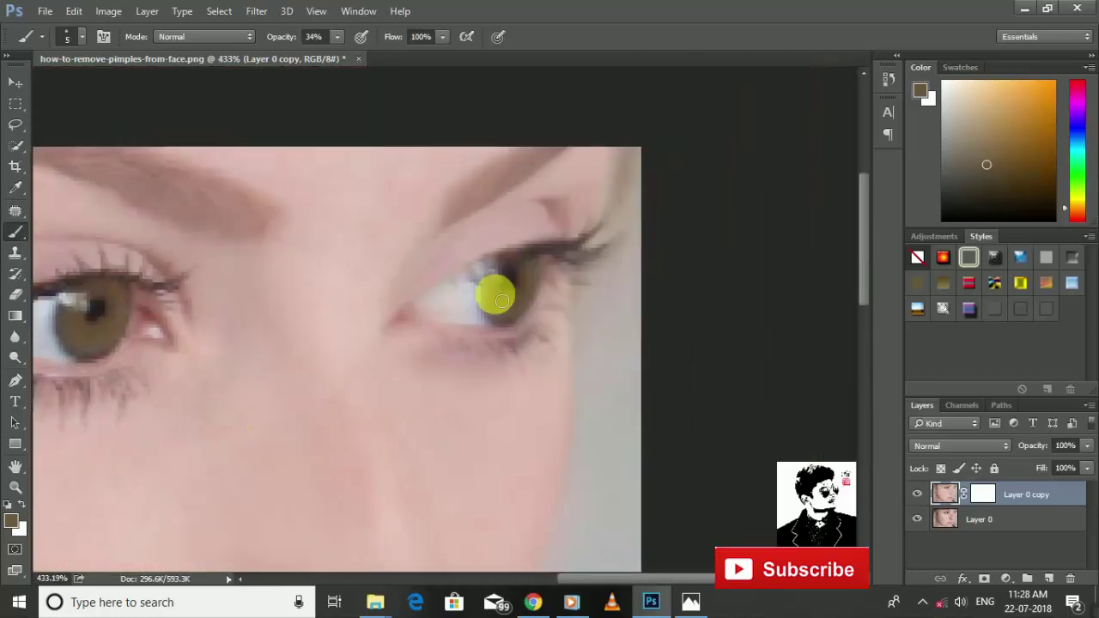
pyautogui.scroll(2, 495, 292)
pyautogui.scroll(2, 495, 295)
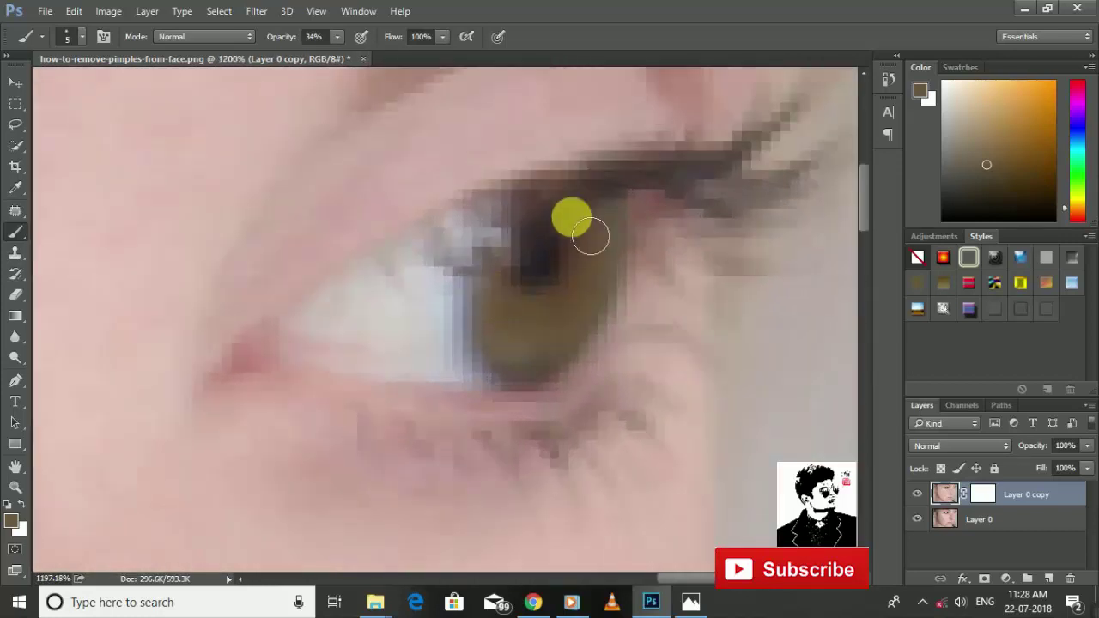
pyautogui.moveTo(598, 307)
pyautogui.mouseDown()
pyautogui.moveTo(535, 312)
pyautogui.moveTo(522, 260)
pyautogui.moveTo(589, 246)
pyautogui.moveTo(620, 373)
pyautogui.mouseUp()
pyautogui.scroll(-2, 576, 314)
pyautogui.scroll(-2, 586, 370)
pyautogui.scroll(-2, 559, 339)
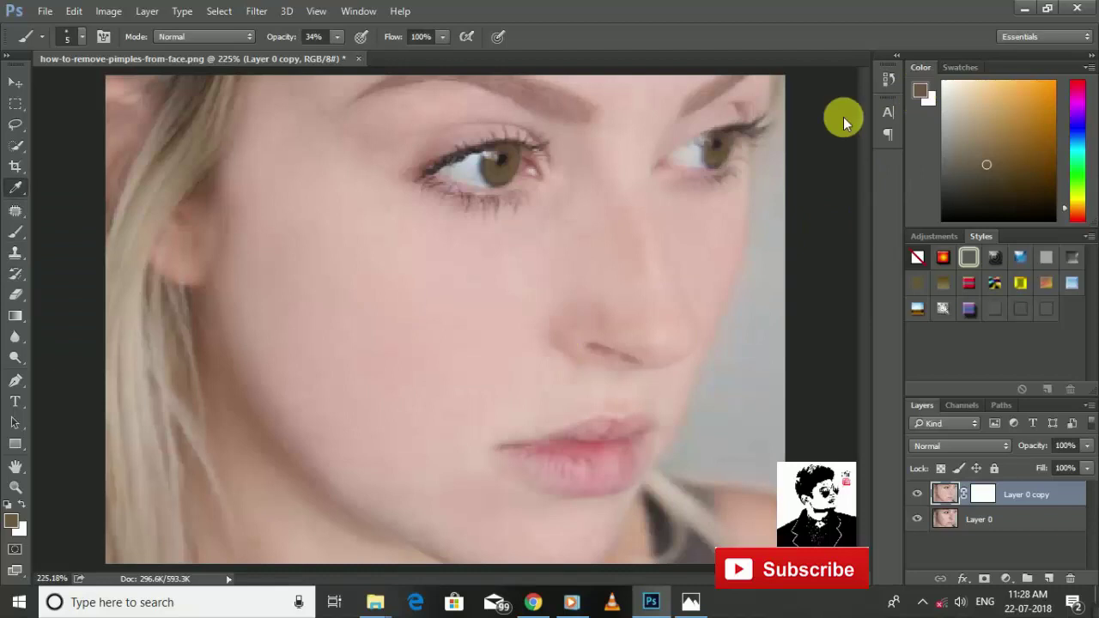
# - Sample a dark grey-brown (554949) from the eye edge as the painting colour
pyautogui.click(506, 147)
pyautogui.click(465, 163)
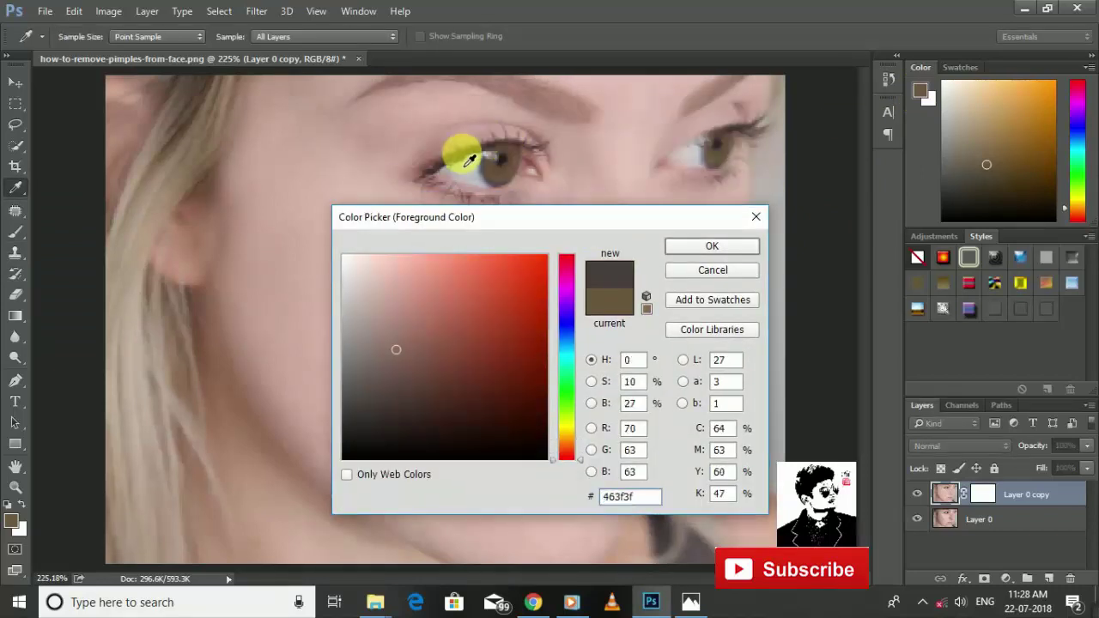
pyautogui.click(467, 161)
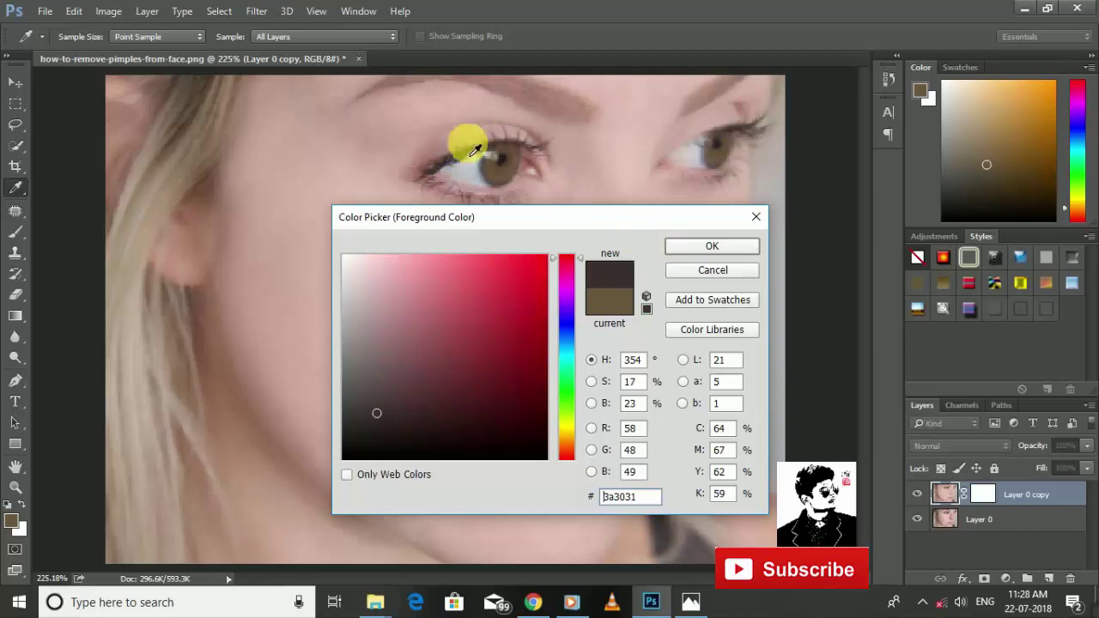
pyautogui.click(486, 155)
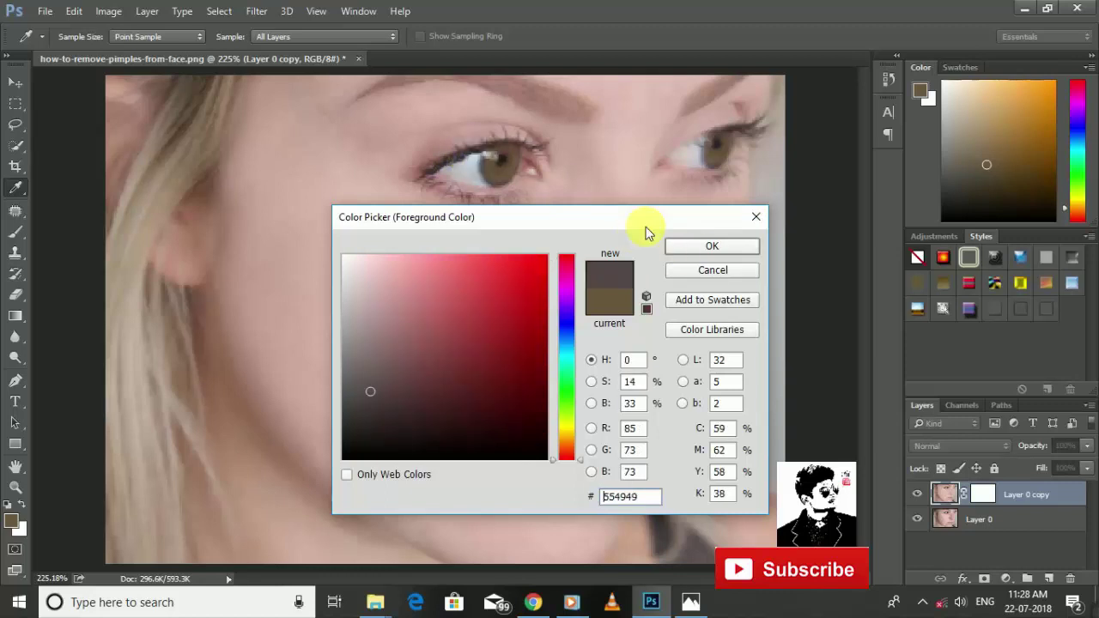
pyautogui.click(711, 246)
pyautogui.press('b')
# - Zoom in on the left eye and darken its upper and lower lash lines with a smaller brush
pyautogui.scroll(5, 618, 325)
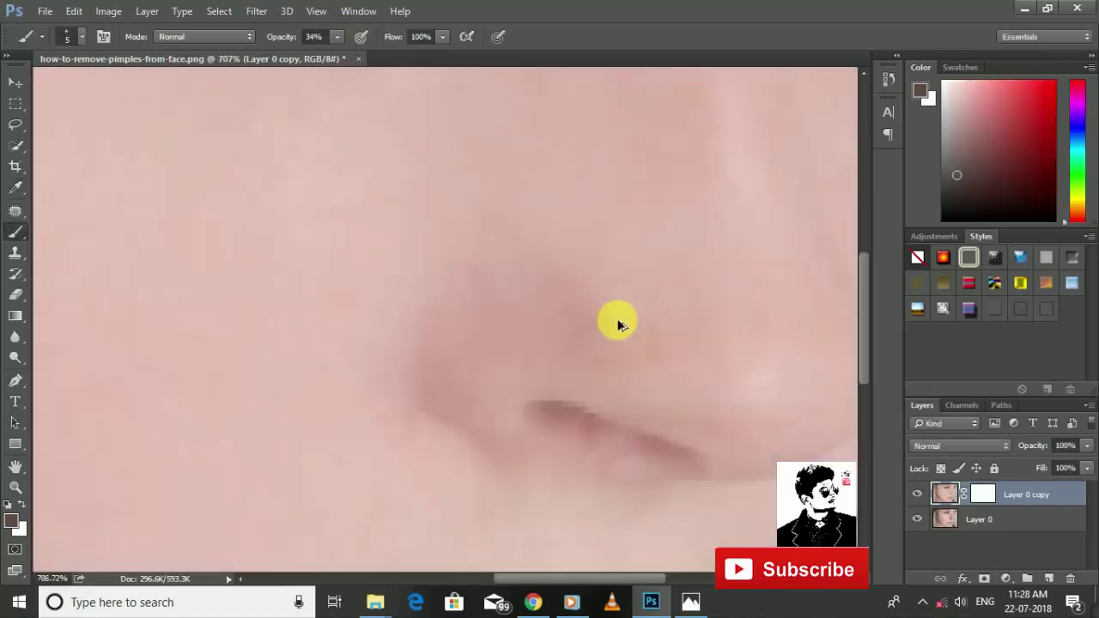
pyautogui.moveTo(441, 216); pyautogui.dragTo(449, 461)
pyautogui.moveTo(449, 298); pyautogui.dragTo(444, 287)
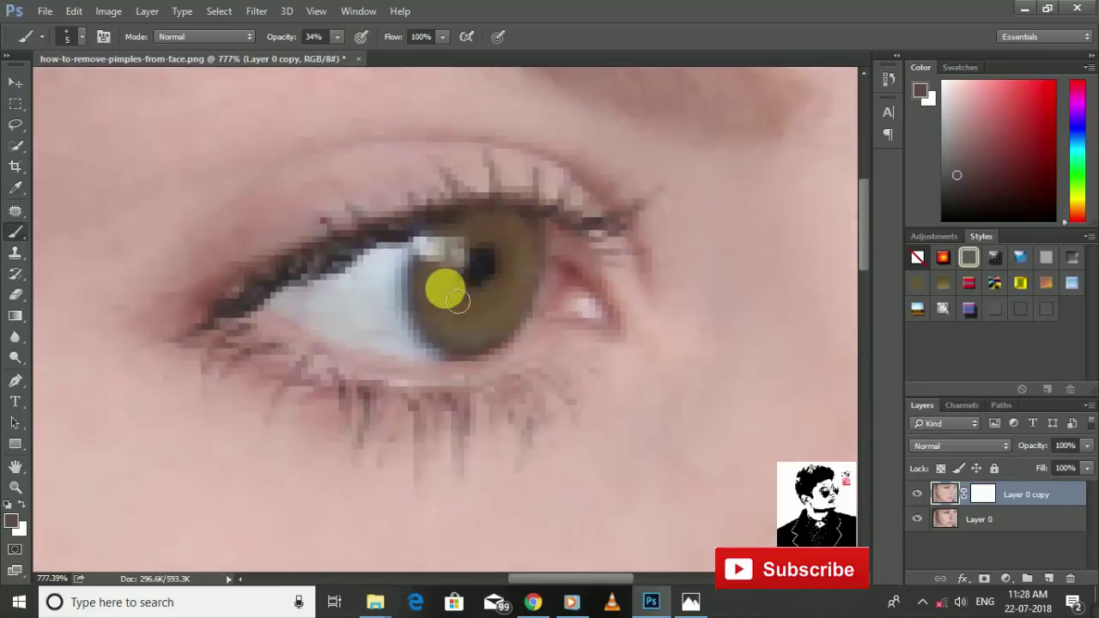
pyautogui.press('[')
pyautogui.press('[')
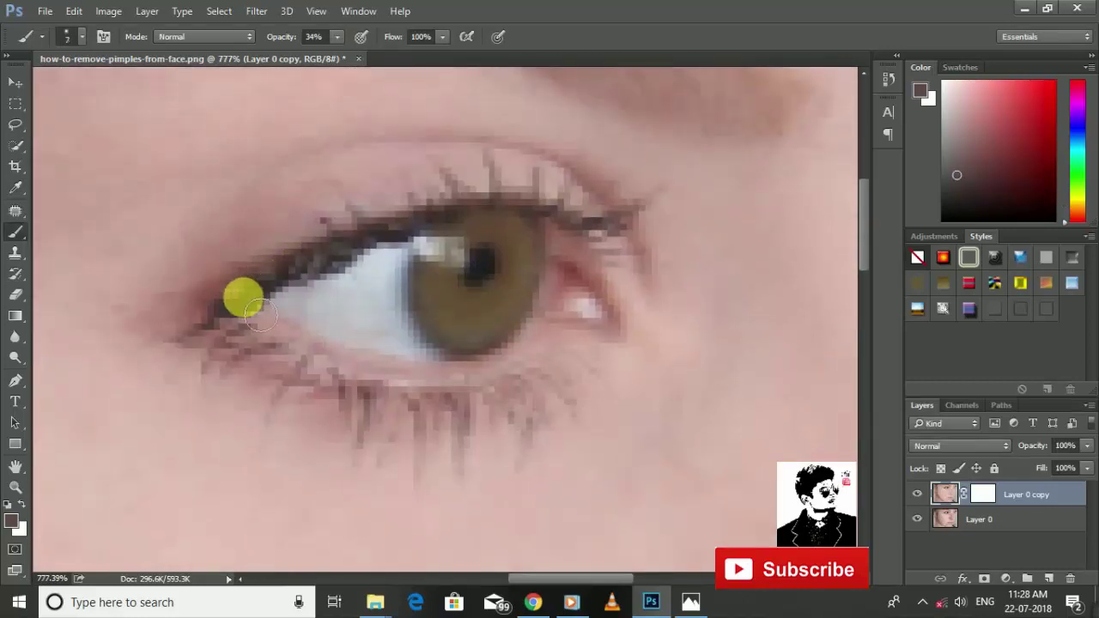
pyautogui.moveTo(260, 315)
pyautogui.mouseDown()
pyautogui.moveTo(520, 226)
pyautogui.moveTo(453, 199)
pyautogui.moveTo(484, 171)
pyautogui.mouseUp()
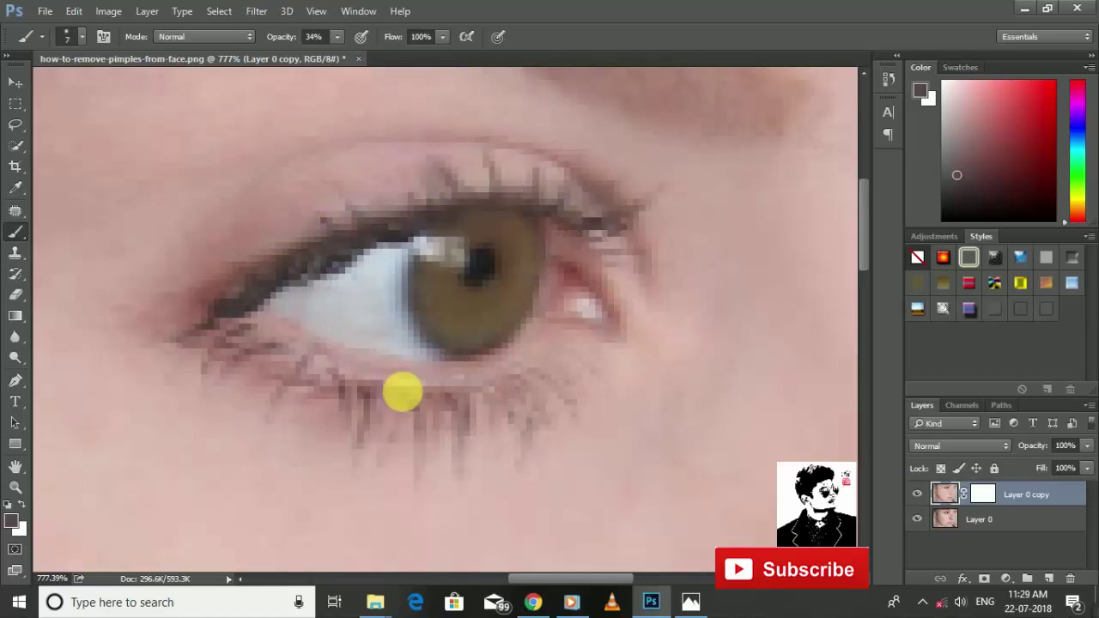
pyautogui.moveTo(400, 388)
pyautogui.mouseDown()
pyautogui.moveTo(263, 385)
pyautogui.moveTo(259, 354)
pyautogui.mouseUp()
pyautogui.scroll(-5, 259, 354)
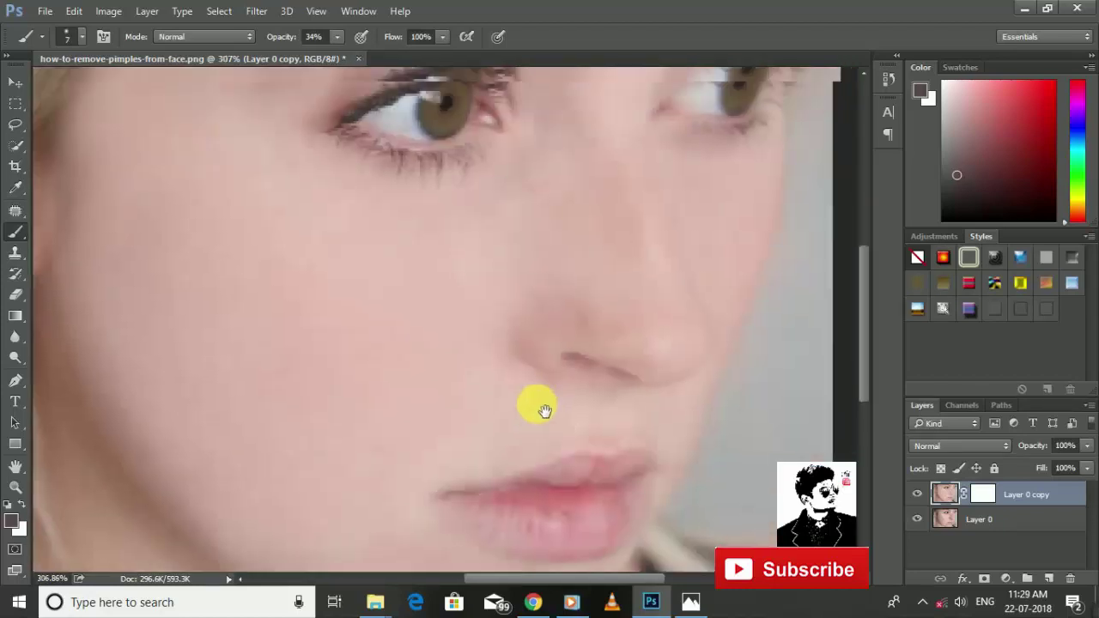
pyautogui.moveTo(570, 380); pyautogui.dragTo(540, 404)
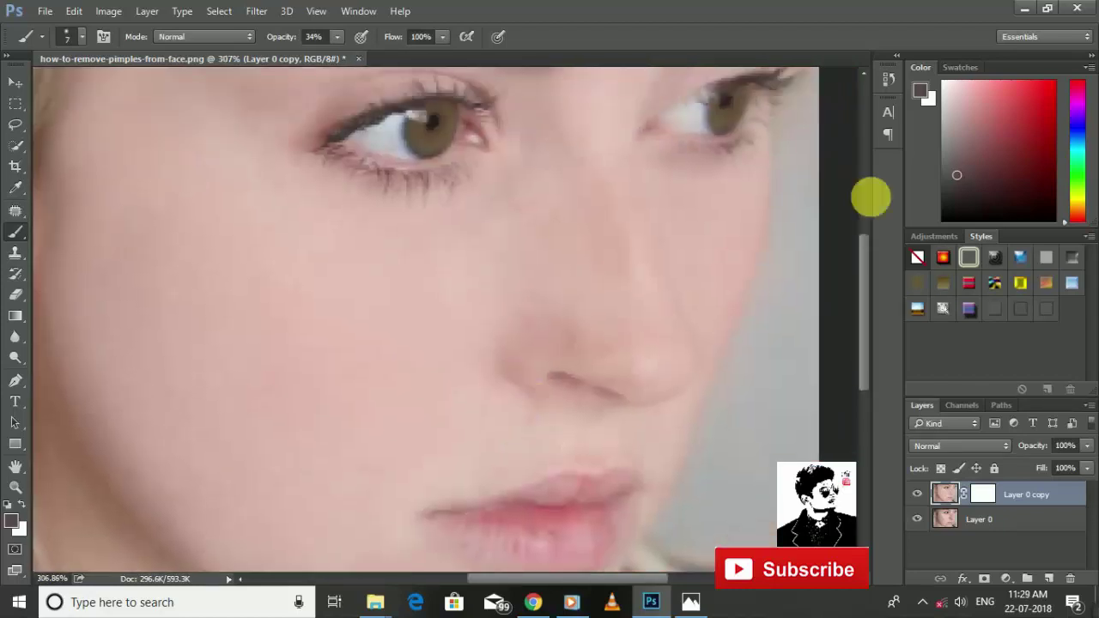
# - Sample a rosy pink from the lips as the painting colour
pyautogui.click(919, 90)
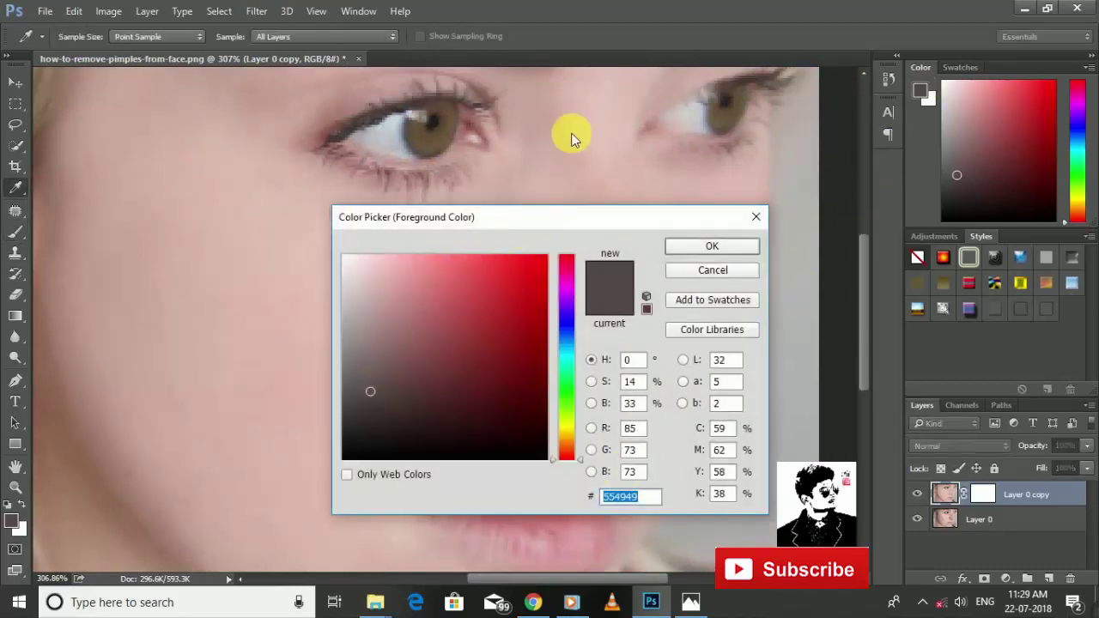
pyautogui.moveTo(520, 218); pyautogui.dragTo(558, 112)
pyautogui.click(542, 558)
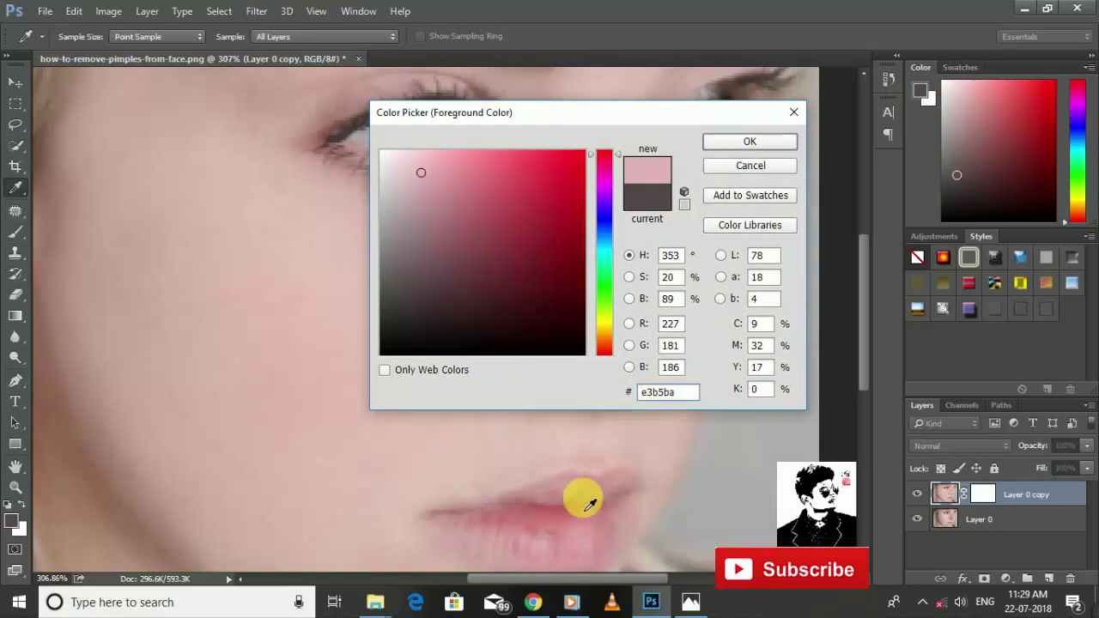
pyautogui.click(570, 538)
pyautogui.click(765, 145)
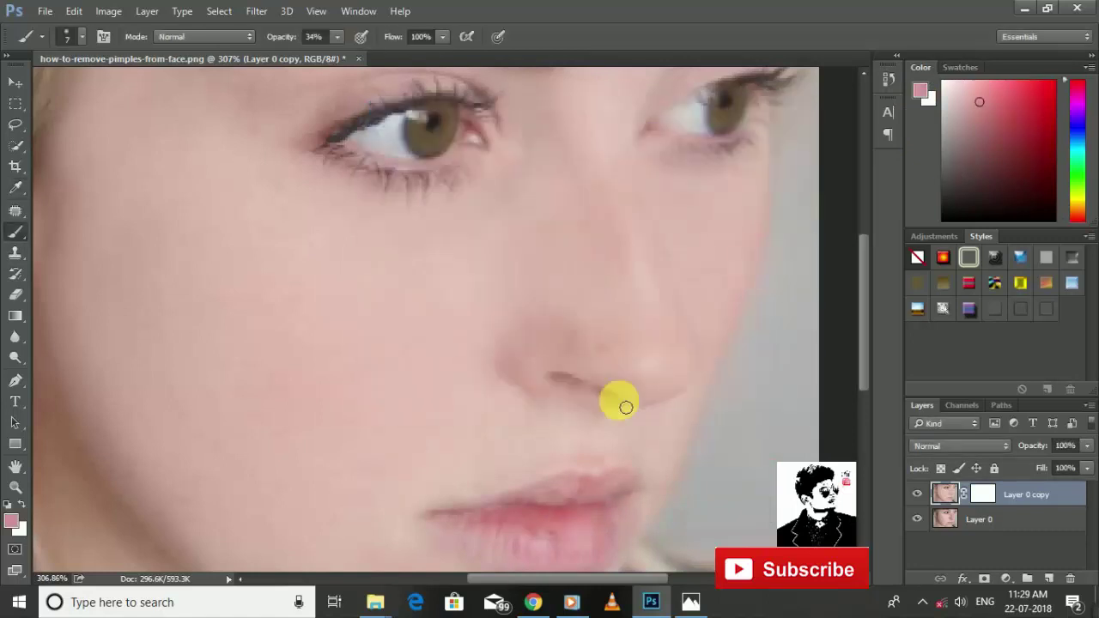
# - Zoom in on the lips and brush soft pink over the lower lip
pyautogui.scroll(3, 535, 571)
pyautogui.scroll(2, 524, 550)
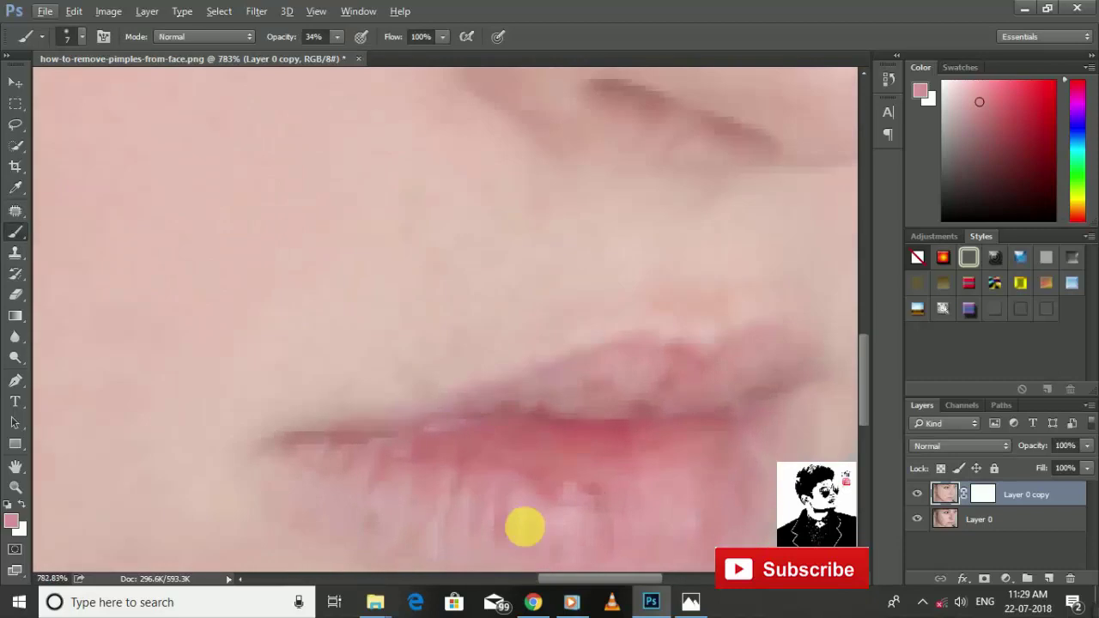
pyautogui.scroll(1, 503, 355)
pyautogui.scroll(1, 453, 413)
pyautogui.moveTo(453, 413); pyautogui.dragTo(424, 425)
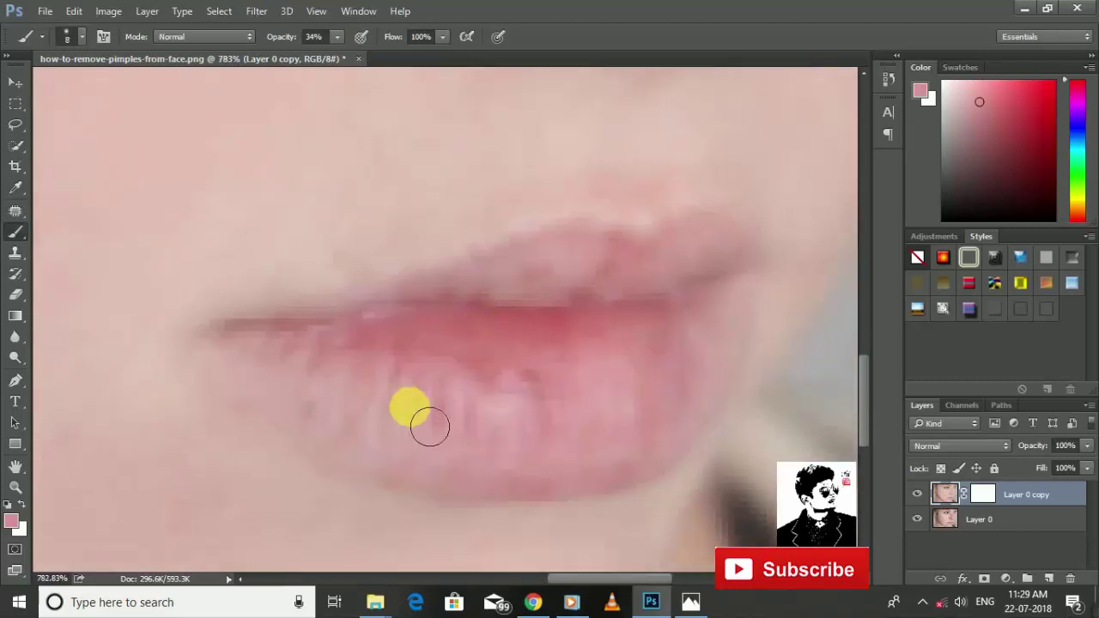
pyautogui.press(']')
pyautogui.press(']')
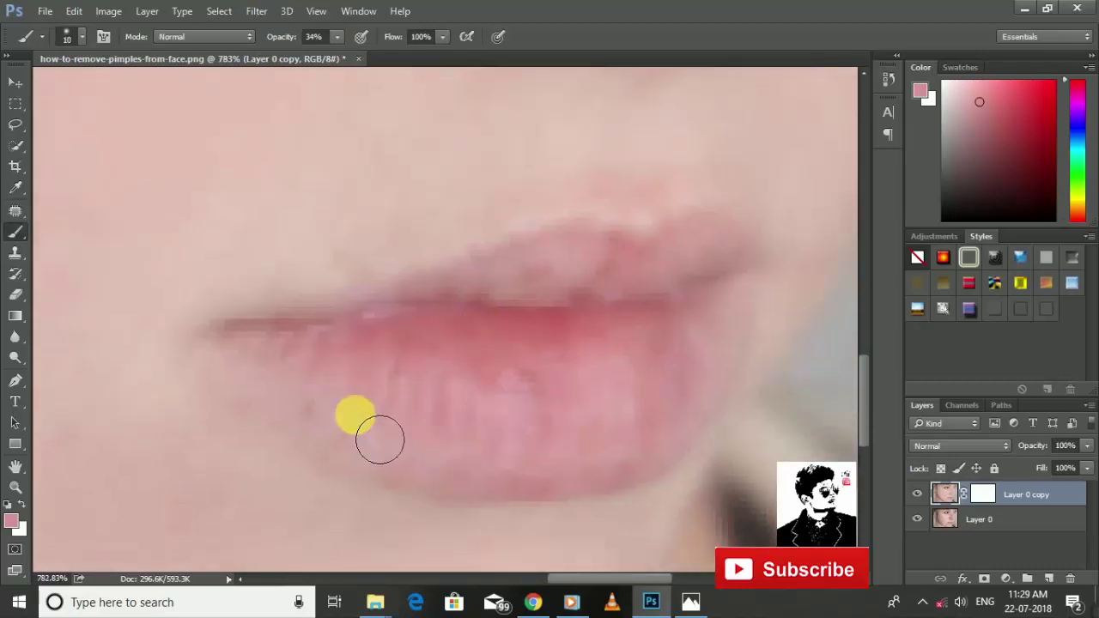
pyautogui.moveTo(379, 440)
pyautogui.mouseDown()
pyautogui.moveTo(529, 473)
pyautogui.moveTo(549, 410)
pyautogui.moveTo(534, 436)
pyautogui.moveTo(754, 337)
pyautogui.moveTo(677, 456)
pyautogui.moveTo(628, 473)
pyautogui.moveTo(556, 408)
pyautogui.moveTo(483, 438)
pyautogui.moveTo(584, 461)
pyautogui.moveTo(439, 466)
pyautogui.moveTo(647, 488)
pyautogui.moveTo(439, 449)
pyautogui.moveTo(319, 369)
pyautogui.mouseUp()
# - Smooth the upper lip and blend its edge with a larger brush, touching up the lower lip
pyautogui.moveTo(396, 382)
pyautogui.mouseDown()
pyautogui.moveTo(727, 281)
pyautogui.moveTo(642, 359)
pyautogui.moveTo(494, 339)
pyautogui.mouseUp()
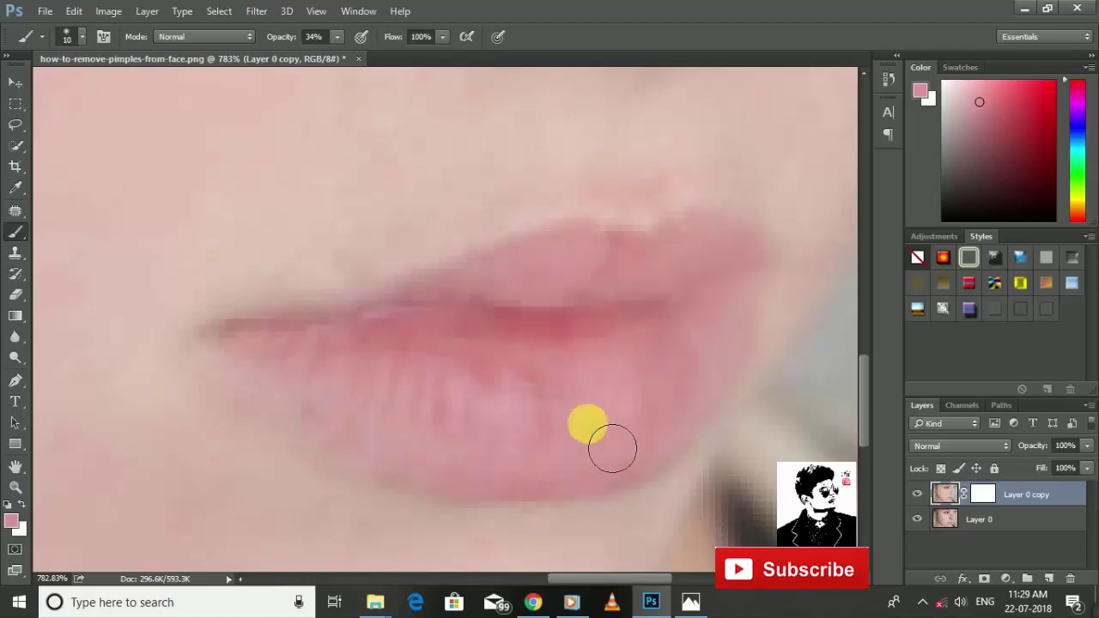
pyautogui.press(']')
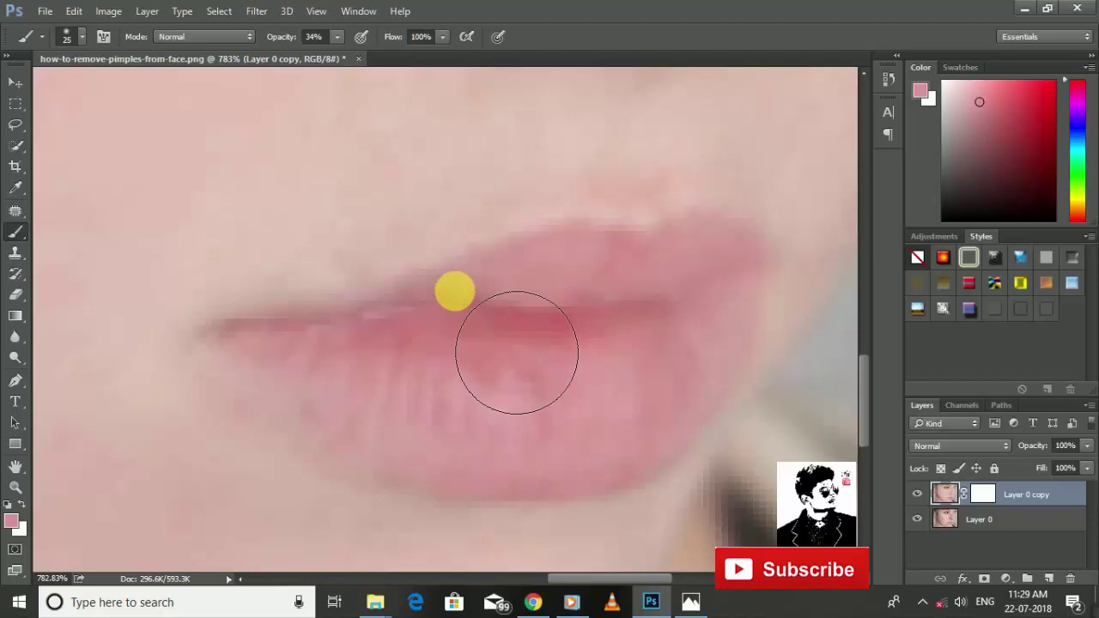
pyautogui.moveTo(506, 346); pyautogui.dragTo(523, 375)
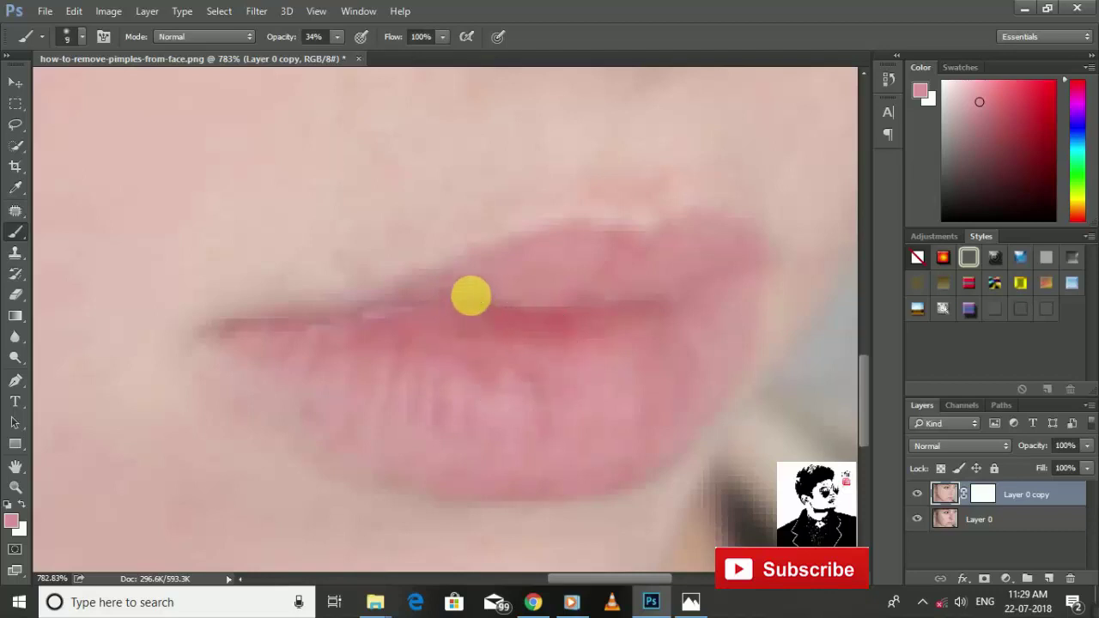
pyautogui.moveTo(438, 309)
pyautogui.mouseDown()
pyautogui.moveTo(634, 257)
pyautogui.moveTo(761, 253)
pyautogui.moveTo(532, 369)
pyautogui.moveTo(464, 314)
pyautogui.moveTo(346, 359)
pyautogui.moveTo(249, 352)
pyautogui.moveTo(348, 432)
pyautogui.moveTo(276, 379)
pyautogui.moveTo(299, 425)
pyautogui.moveTo(363, 449)
pyautogui.moveTo(302, 389)
pyautogui.moveTo(324, 392)
pyautogui.moveTo(316, 449)
pyautogui.moveTo(306, 410)
pyautogui.moveTo(403, 478)
pyautogui.moveTo(404, 462)
pyautogui.moveTo(539, 418)
pyautogui.moveTo(559, 437)
pyautogui.moveTo(461, 456)
pyautogui.moveTo(726, 385)
pyautogui.moveTo(743, 325)
pyautogui.moveTo(716, 375)
pyautogui.moveTo(650, 436)
pyautogui.mouseUp()
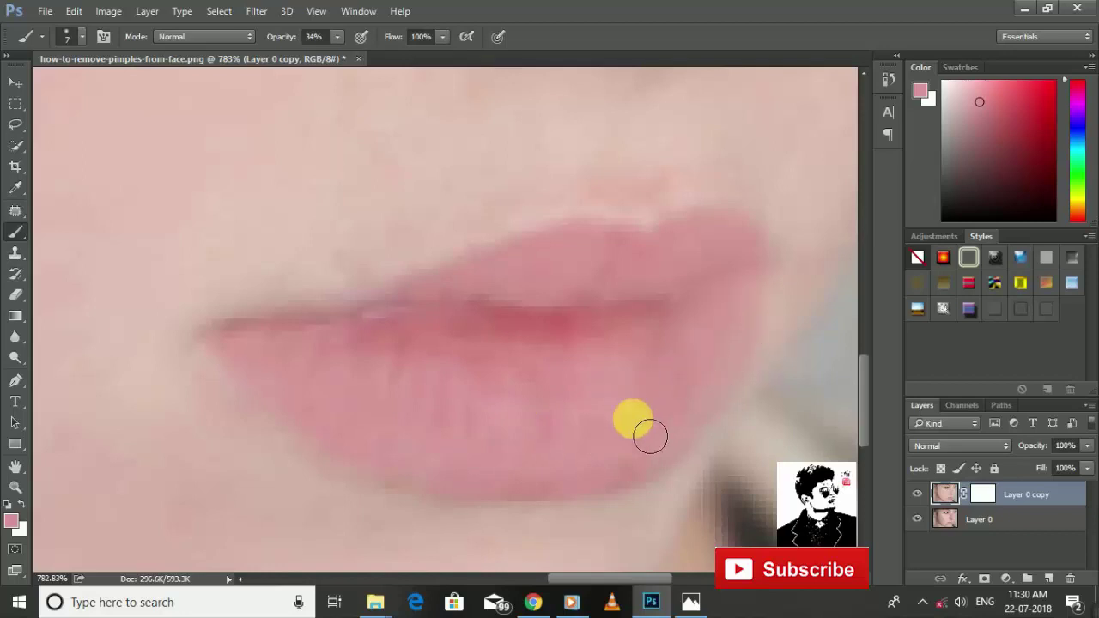
pyautogui.scroll(-2, 652, 404)
pyautogui.scroll(-2, 648, 386)
pyautogui.scroll(-3, 649, 387)
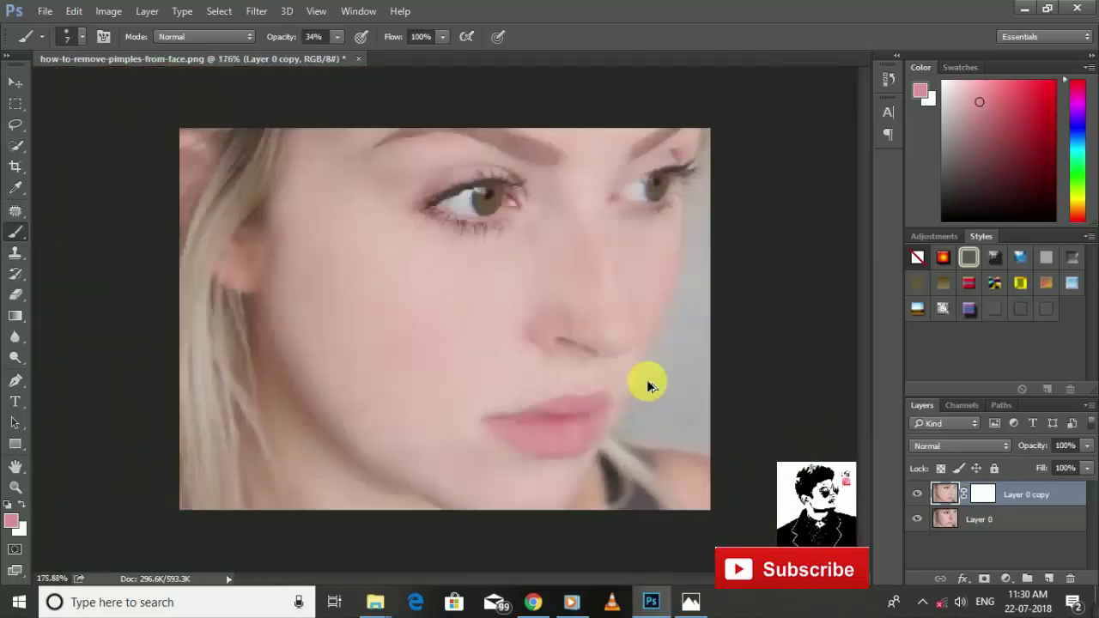
pyautogui.scroll(4, 649, 386)
pyautogui.scroll(2, 648, 386)
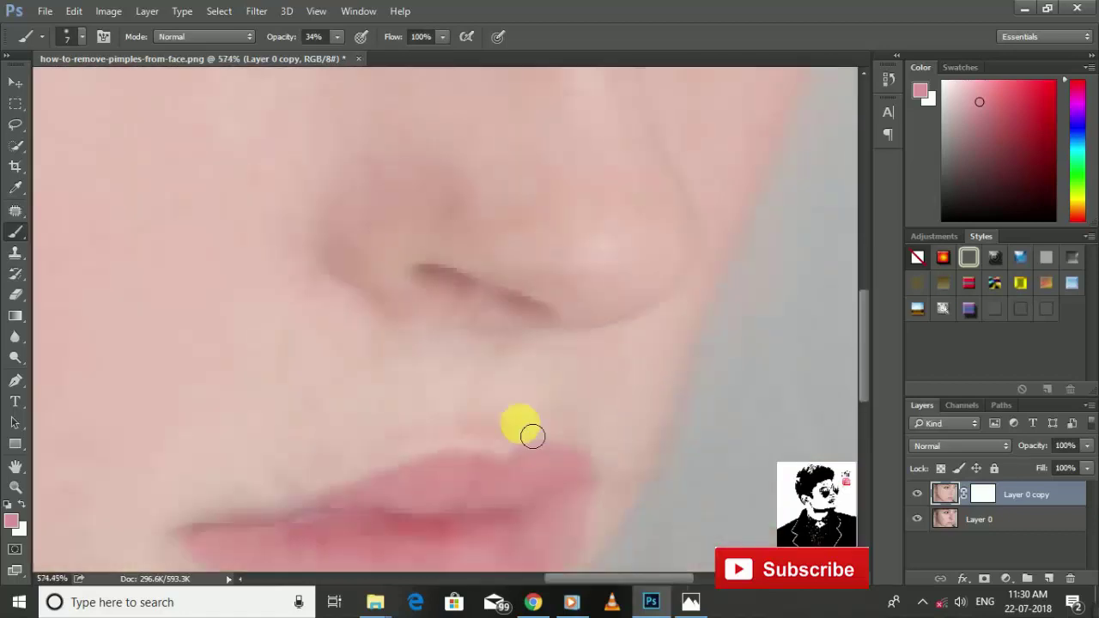
# - Sample a pale skin tone from the face as the painting colour
pyautogui.click(923, 91)
pyautogui.click(309, 441)
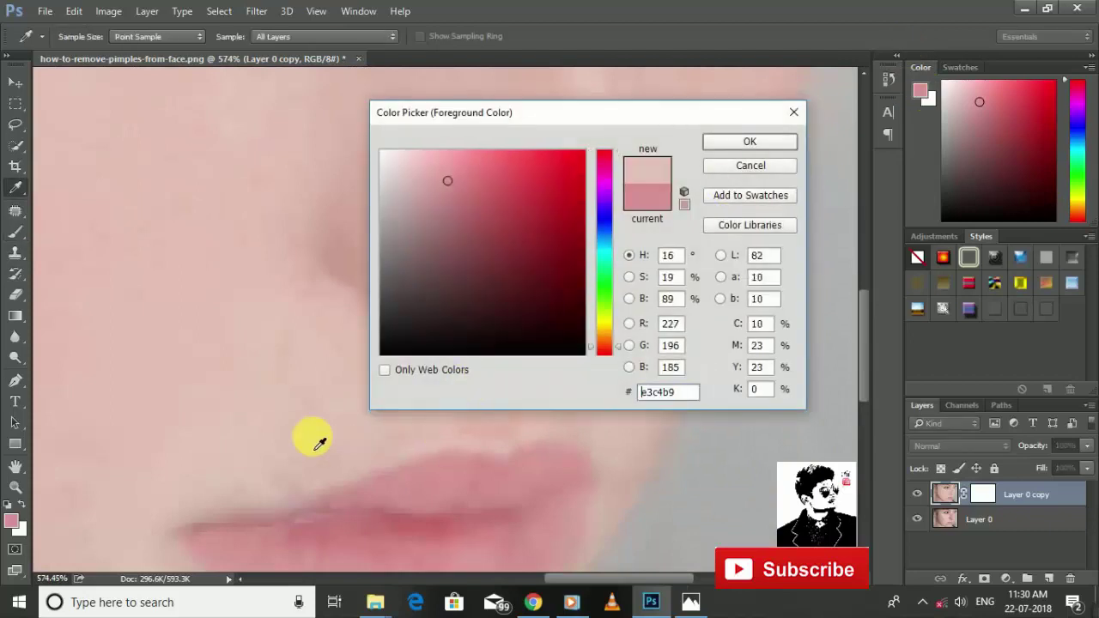
pyautogui.click(740, 146)
pyautogui.press('b')
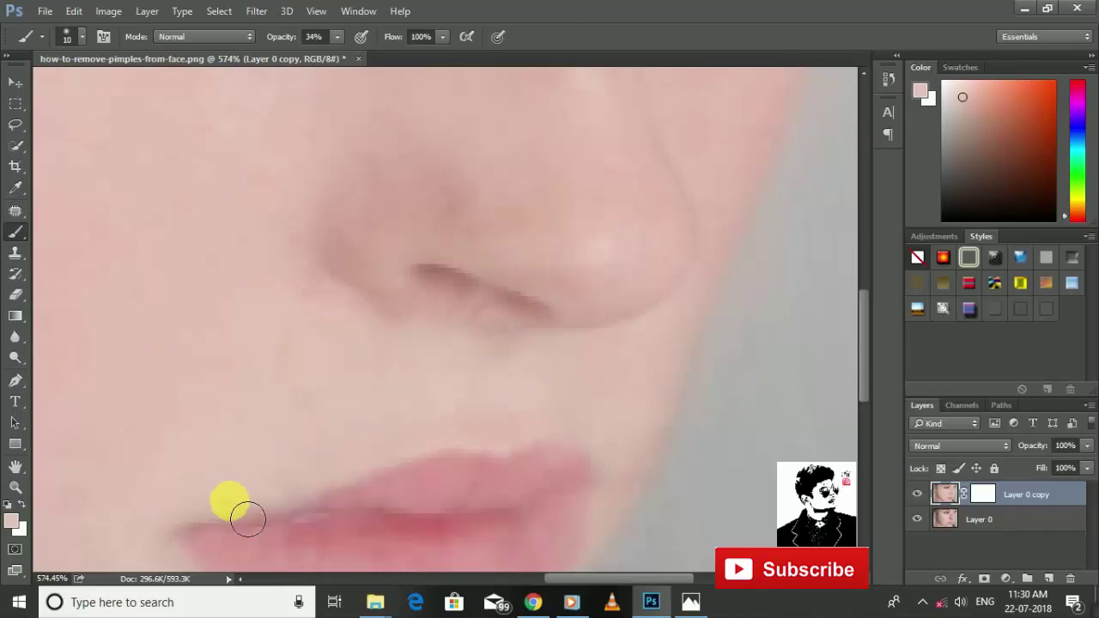
# - Enlarge the brush and lower painting opacity to 9% for soft skin smoothing
pyautogui.scroll(-2, 333, 498)
pyautogui.scroll(-3, 318, 477)
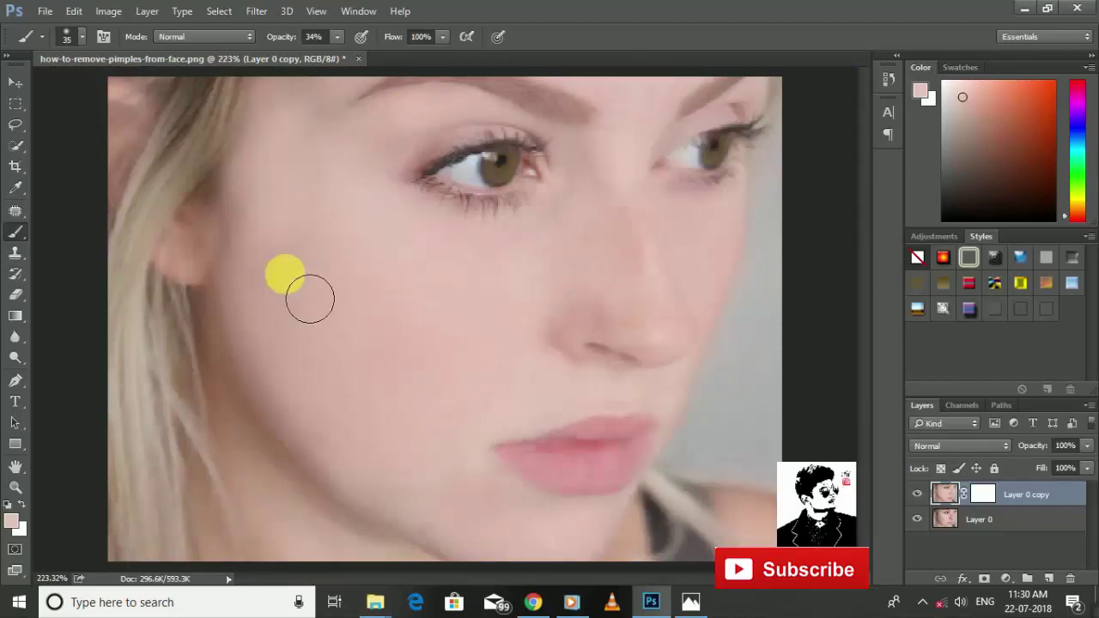
pyautogui.scroll(-2, 376, 381)
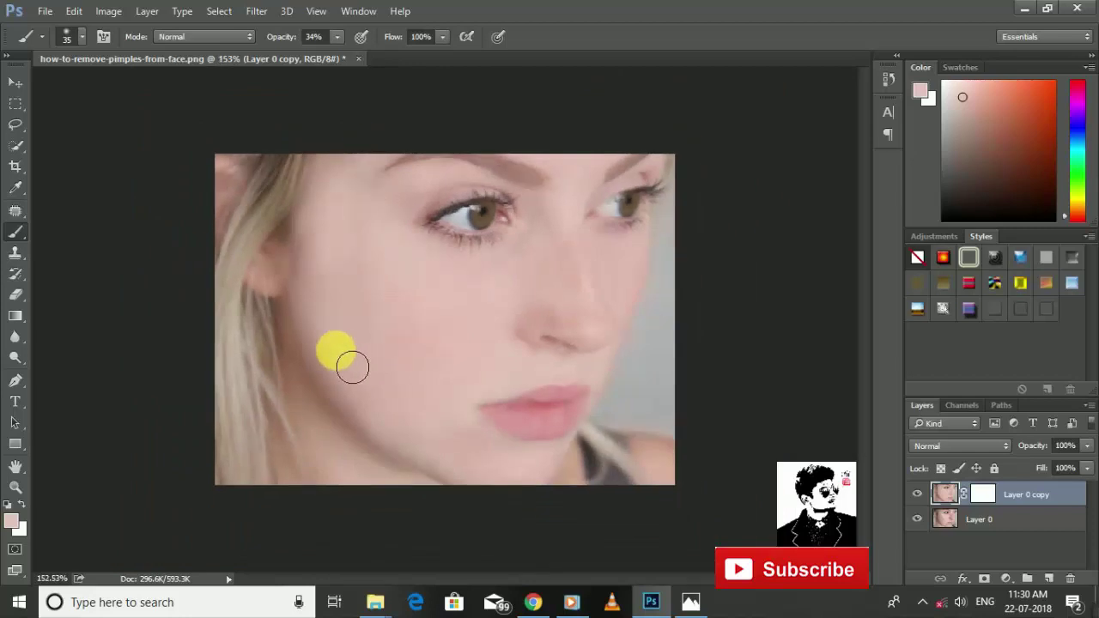
pyautogui.press(']')
pyautogui.press(']')
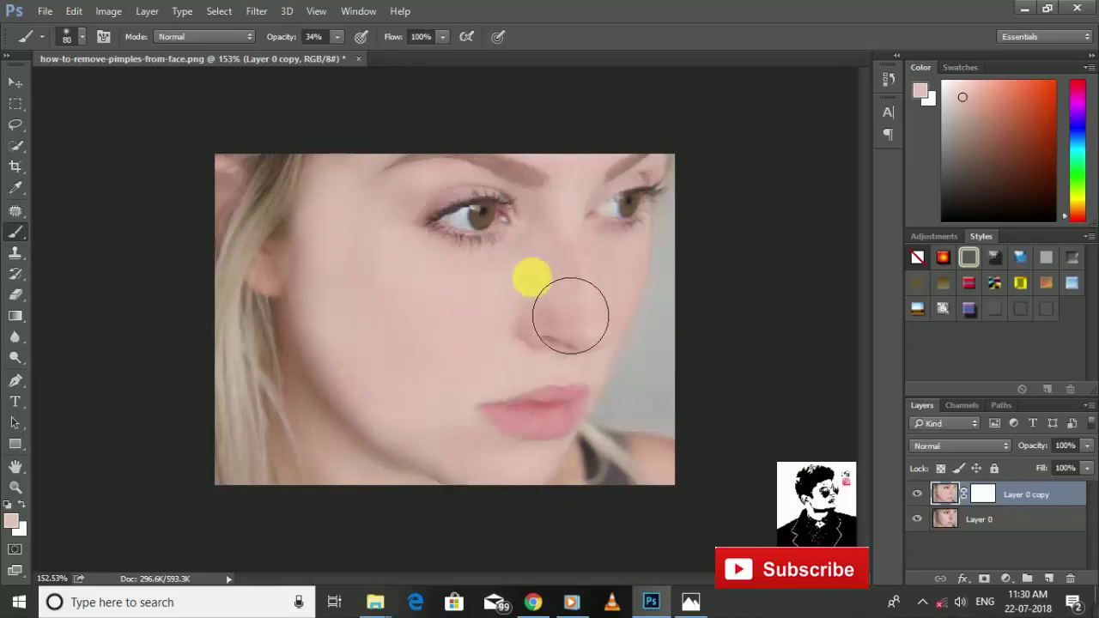
pyautogui.press(']')
pyautogui.press(']')
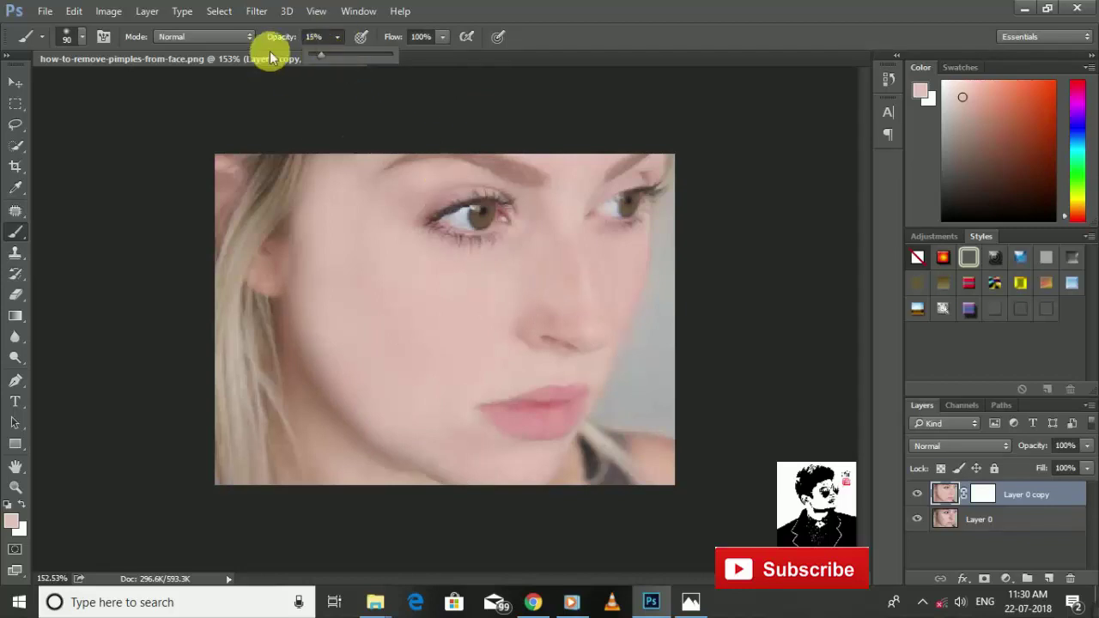
pyautogui.moveTo(316, 56); pyautogui.dragTo(311, 55)
pyautogui.click(550, 284)
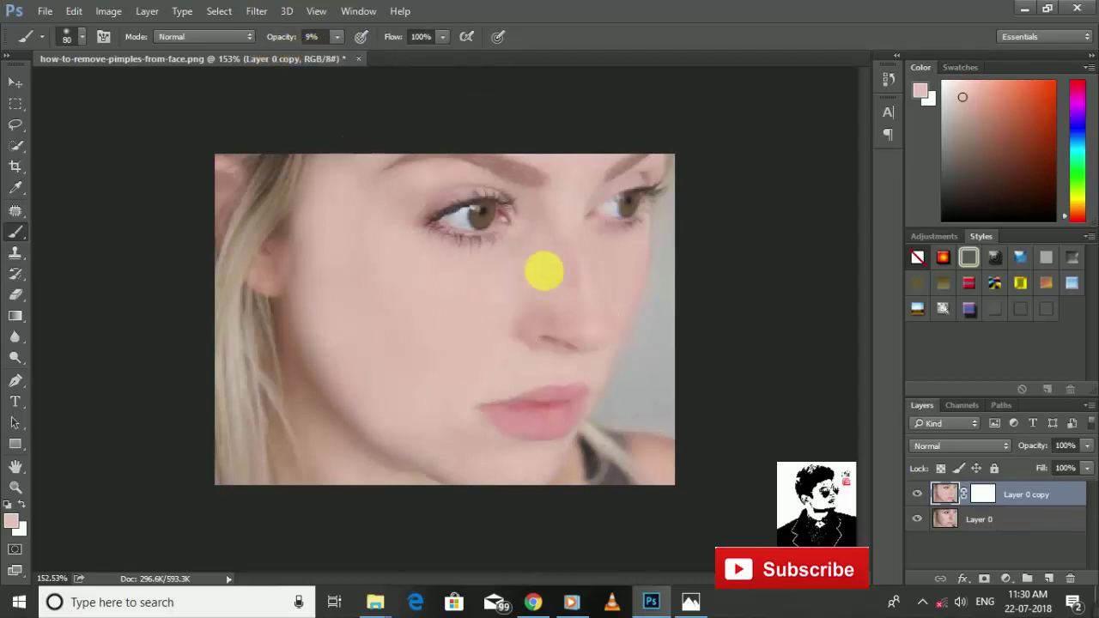
pyautogui.press('[')
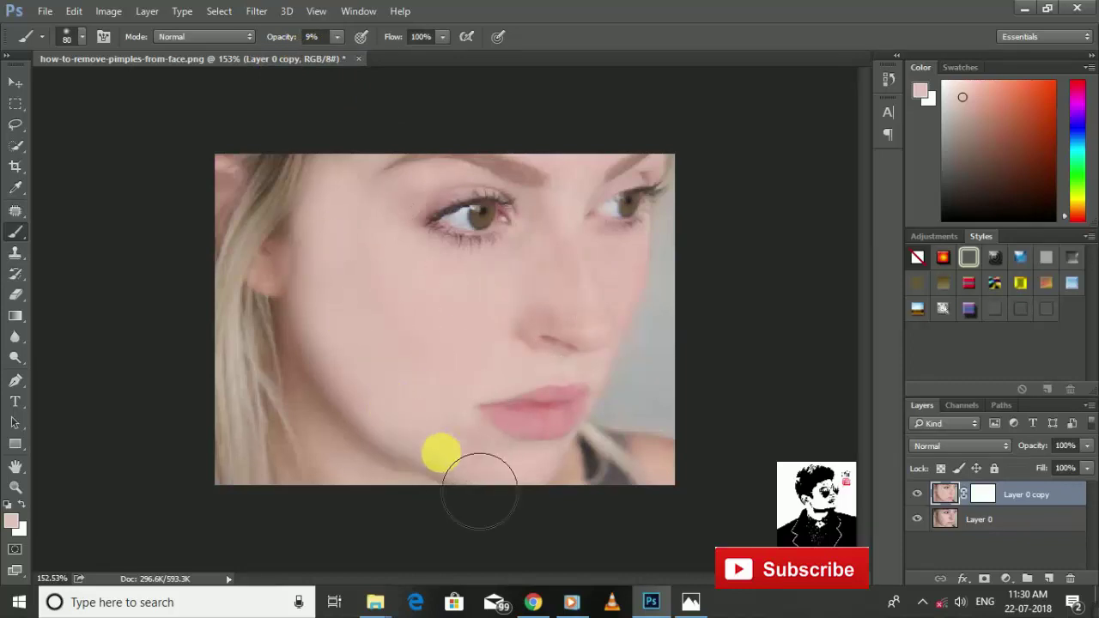
pyautogui.click(43, 11)
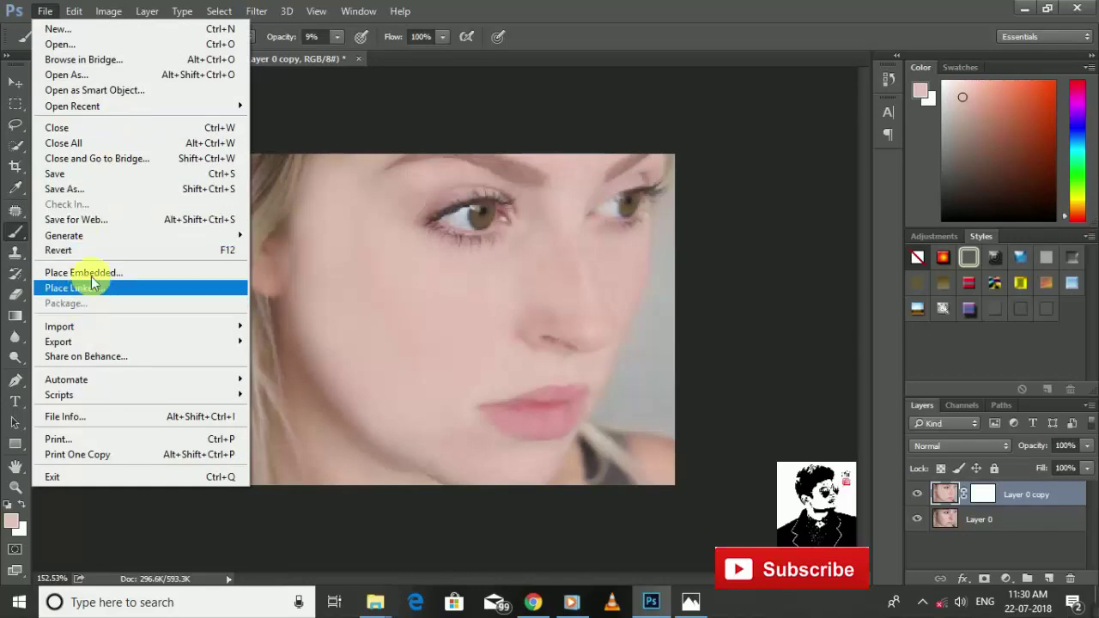
# - Save As plain JPEG over how-to-remove-pimples-from-face.jpg, accepting the default JPEG Options
pyautogui.click(78, 176)
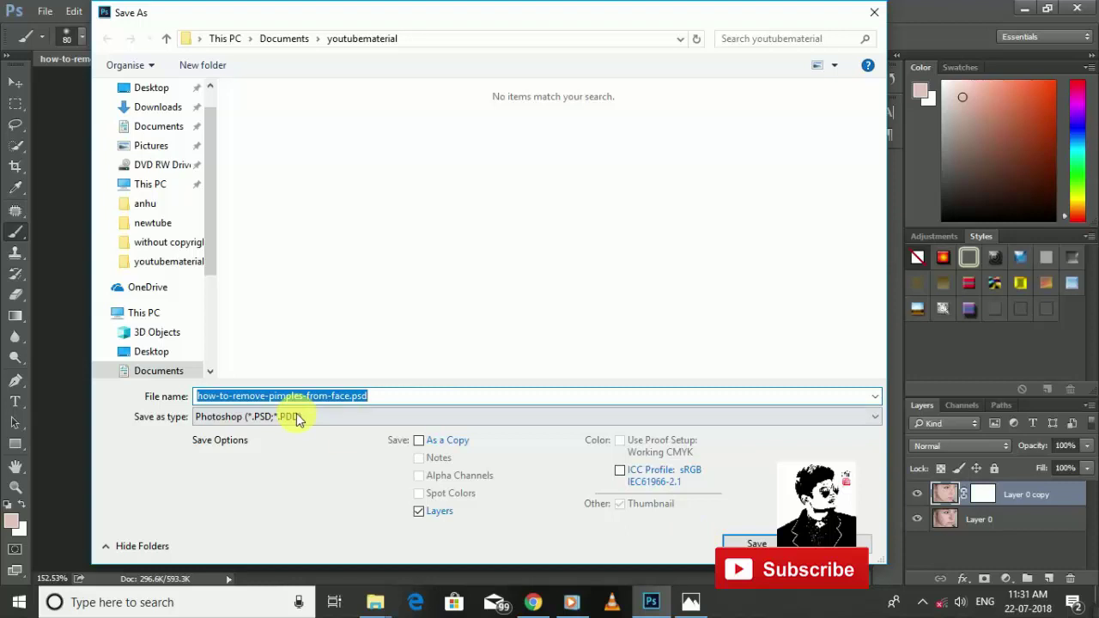
pyautogui.click(298, 419)
pyautogui.click(296, 251)
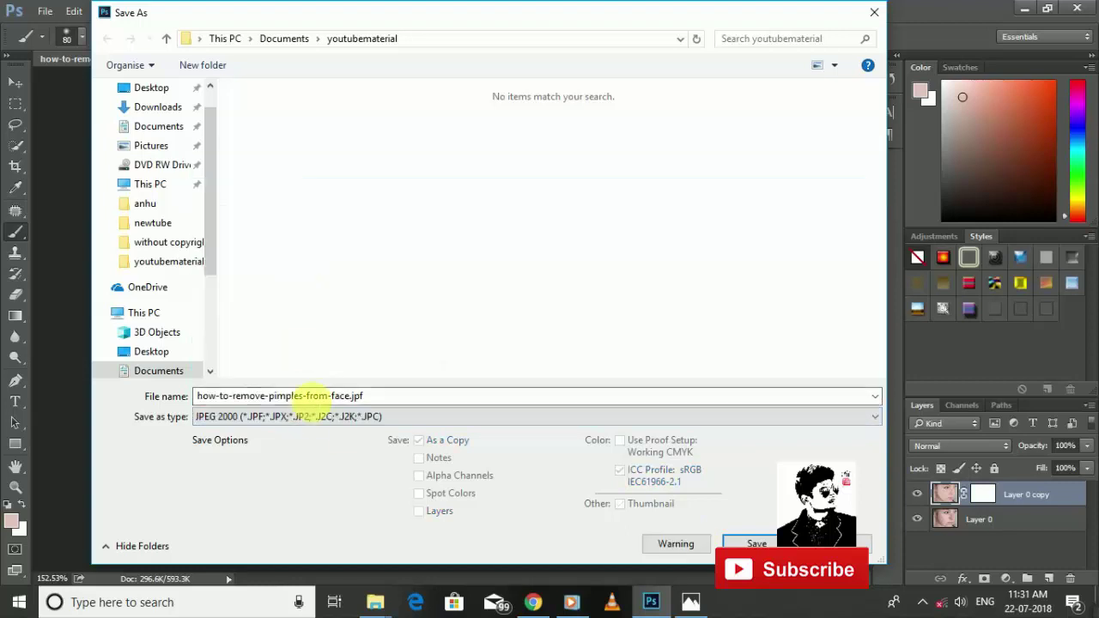
pyautogui.click(316, 417)
pyautogui.click(294, 252)
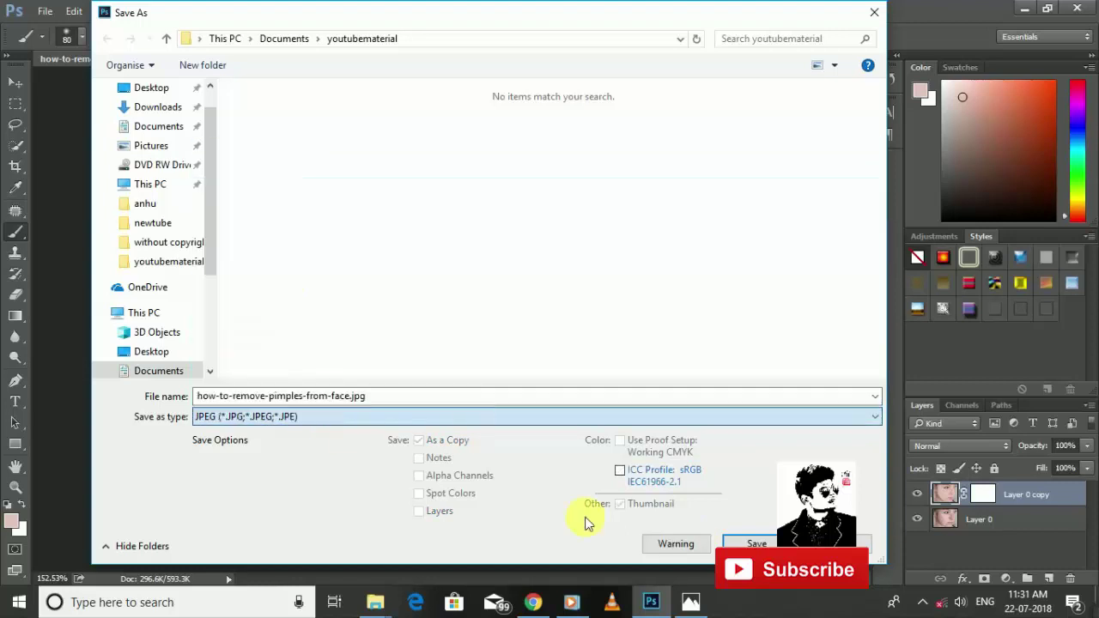
pyautogui.click(729, 545)
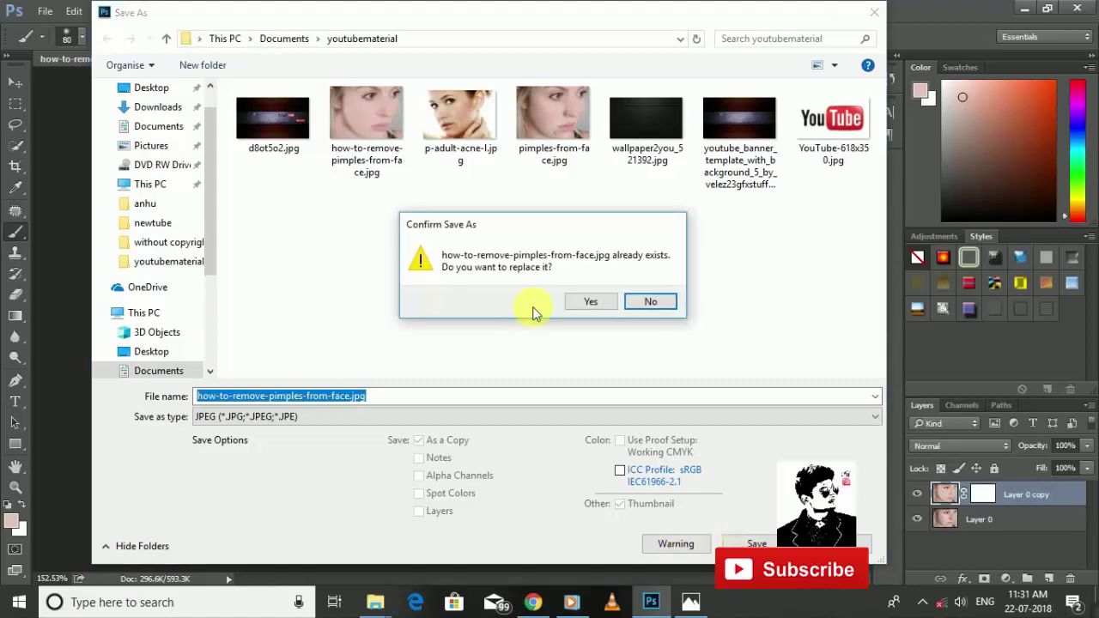
pyautogui.click(578, 303)
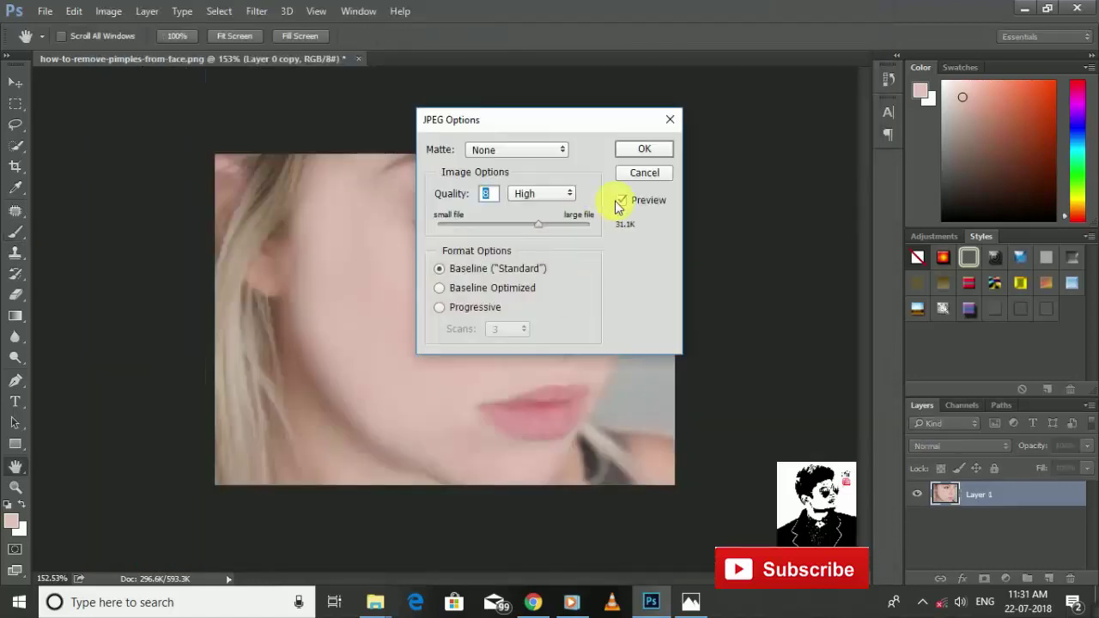
pyautogui.click(645, 152)
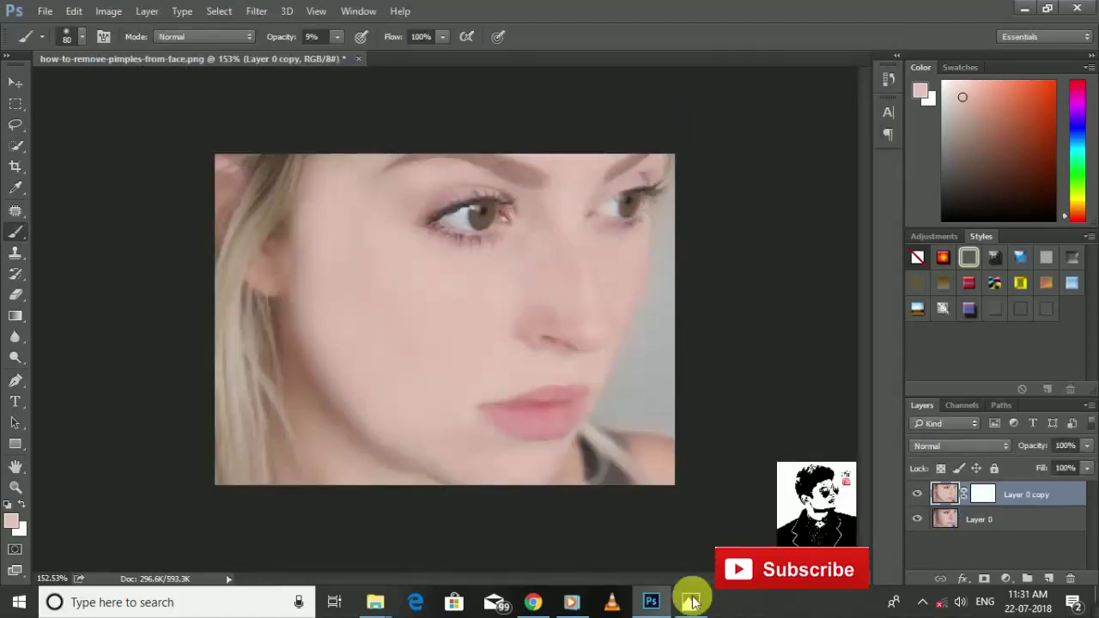